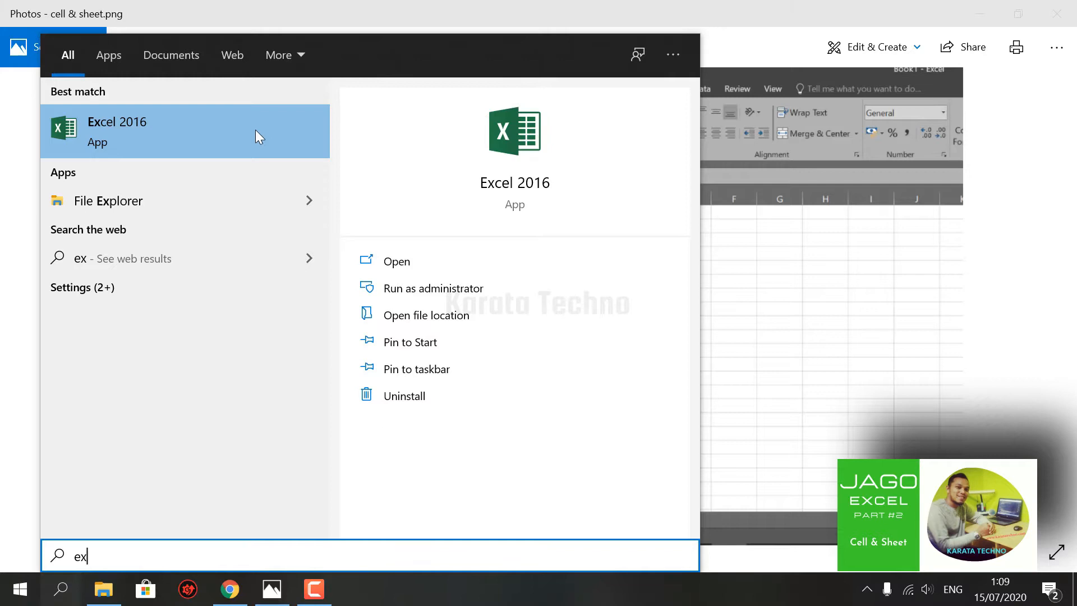
- Launch Excel 2016 and create a blank workbook
left_click(164, 125)
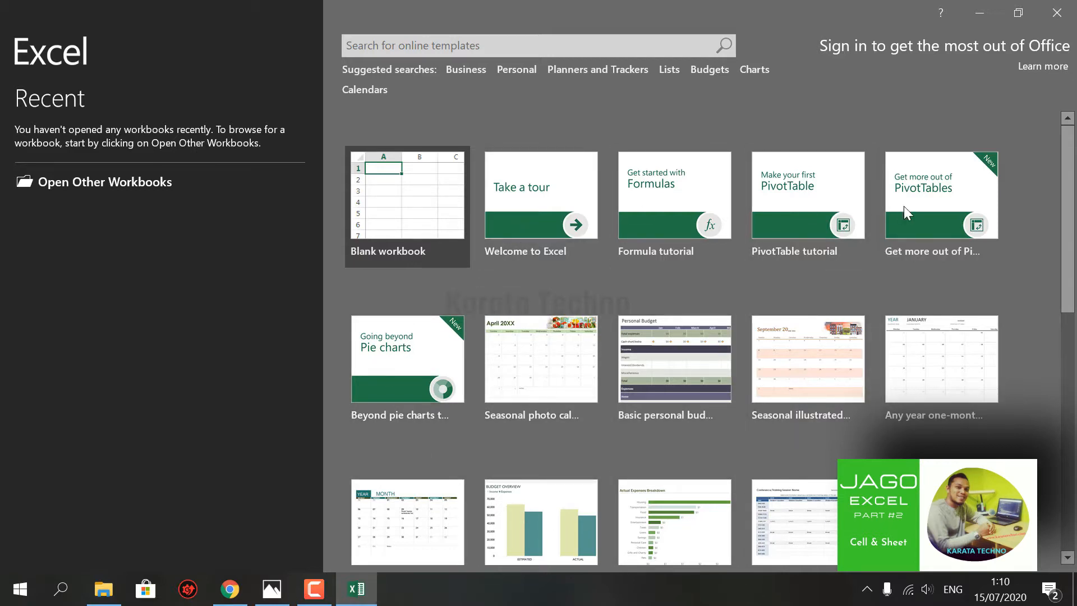
left_click(418, 217)
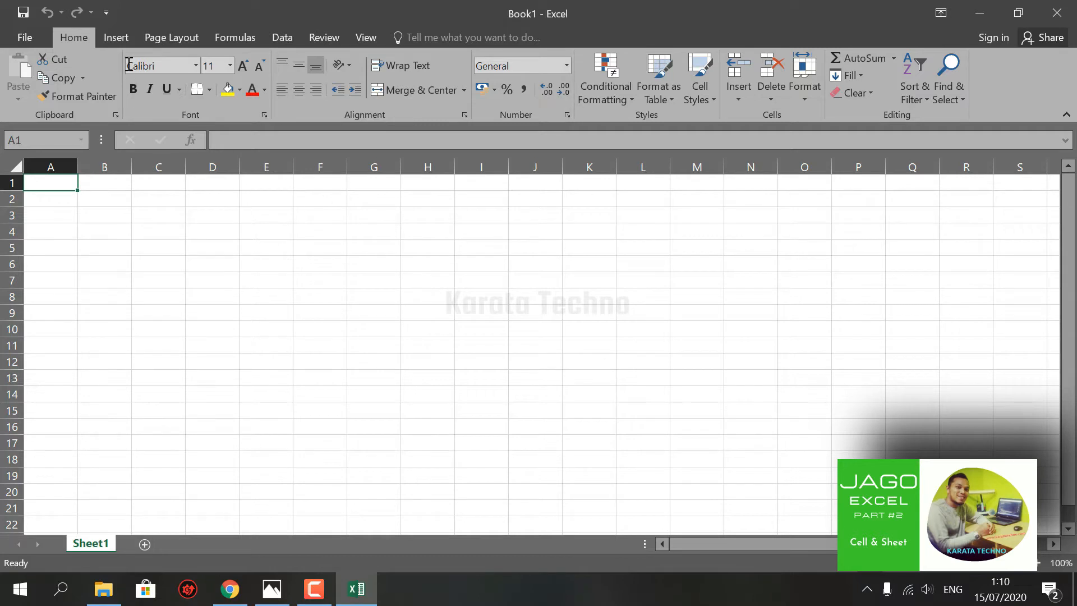
- Look through the Insert, Page Layout, Formulas and Home command sets and the file management view, returning to the worksheet
left_click(117, 38)
left_click(168, 37)
left_click(227, 38)
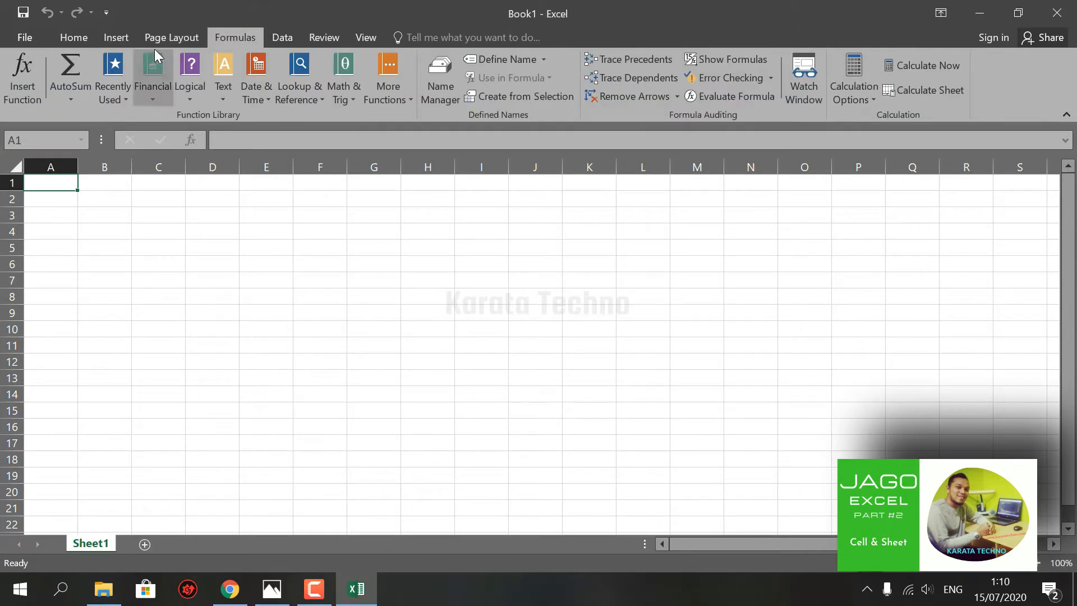
left_click(154, 39)
left_click(116, 38)
left_click(73, 38)
left_click(24, 37)
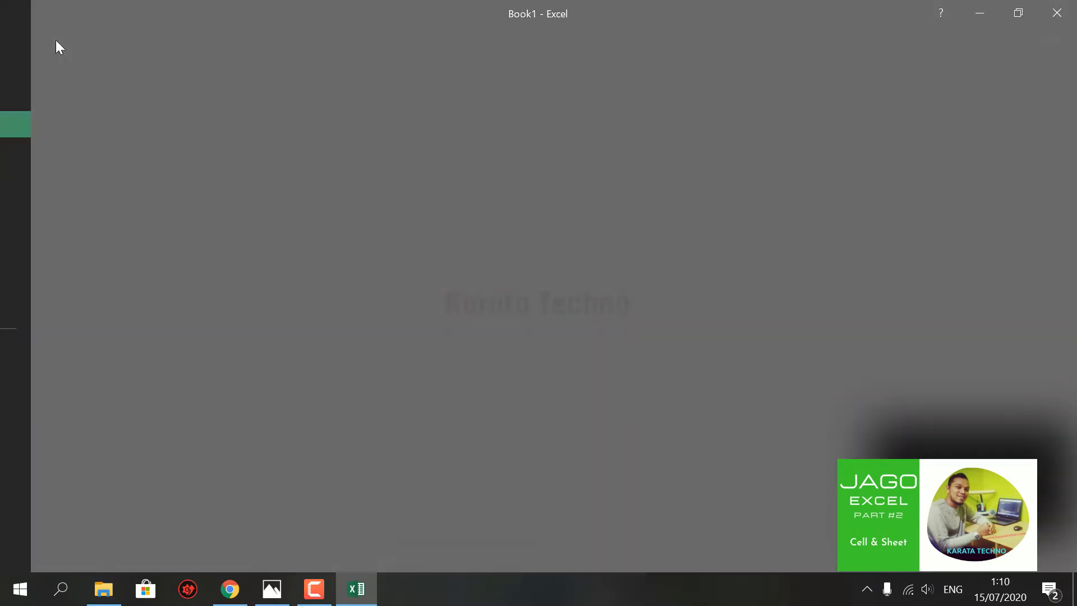
left_click(30, 33)
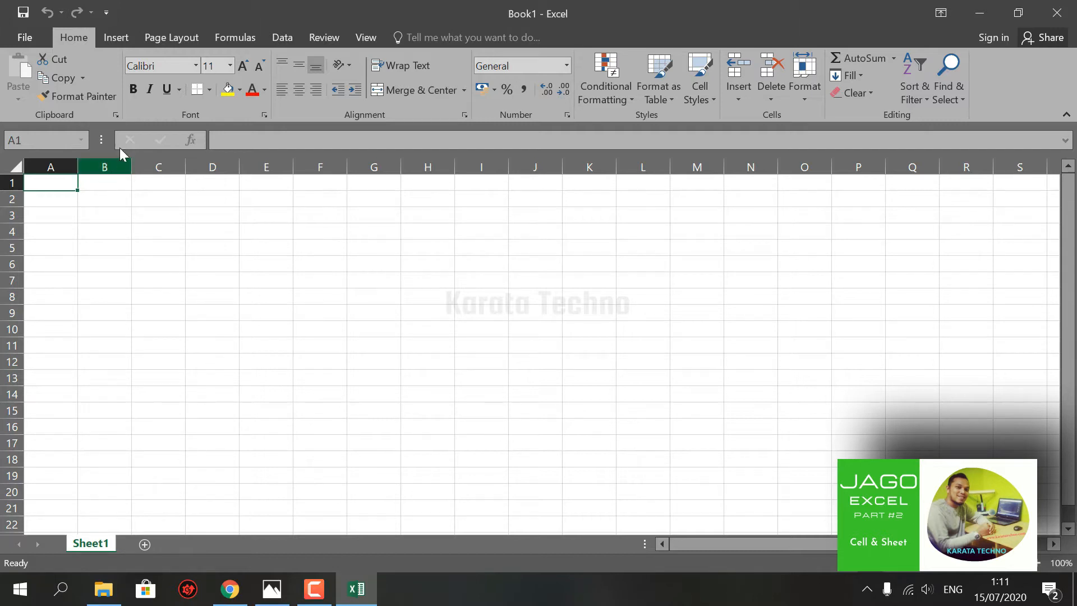
- Review the Insert, Page Layout, Formulas and Data command groups once more, ending on the Home commands
left_click(117, 38)
left_click(156, 36)
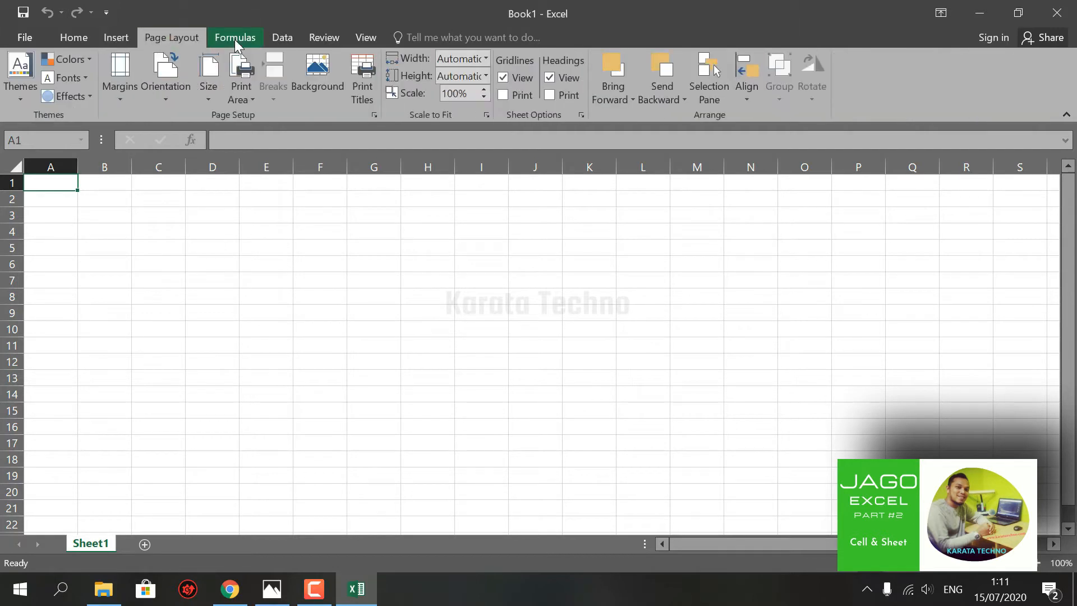
left_click(234, 38)
left_click(174, 32)
left_click(116, 37)
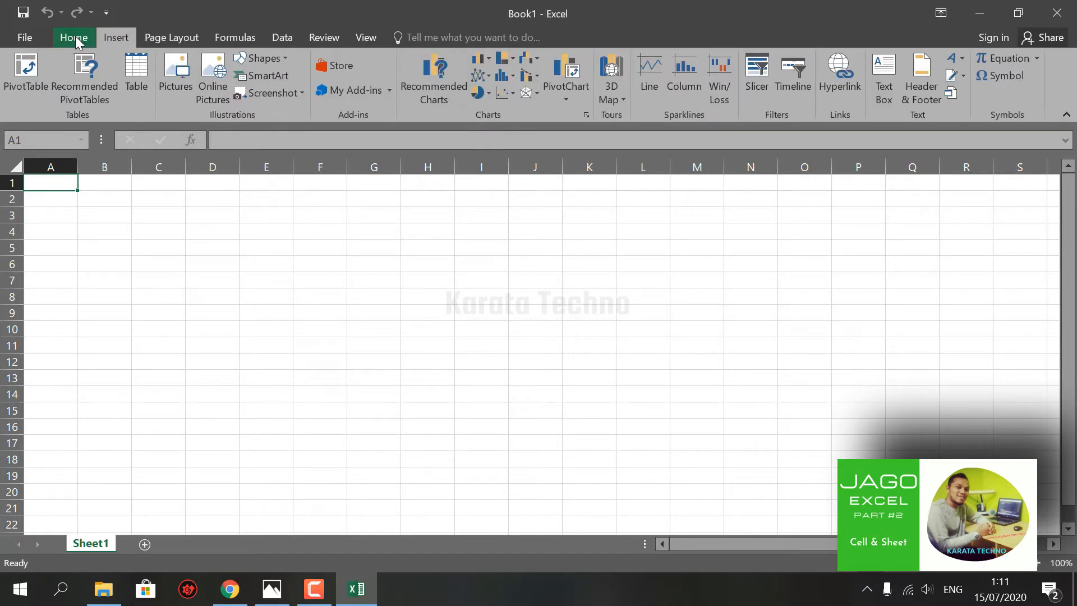
left_click(75, 36)
left_click(116, 38)
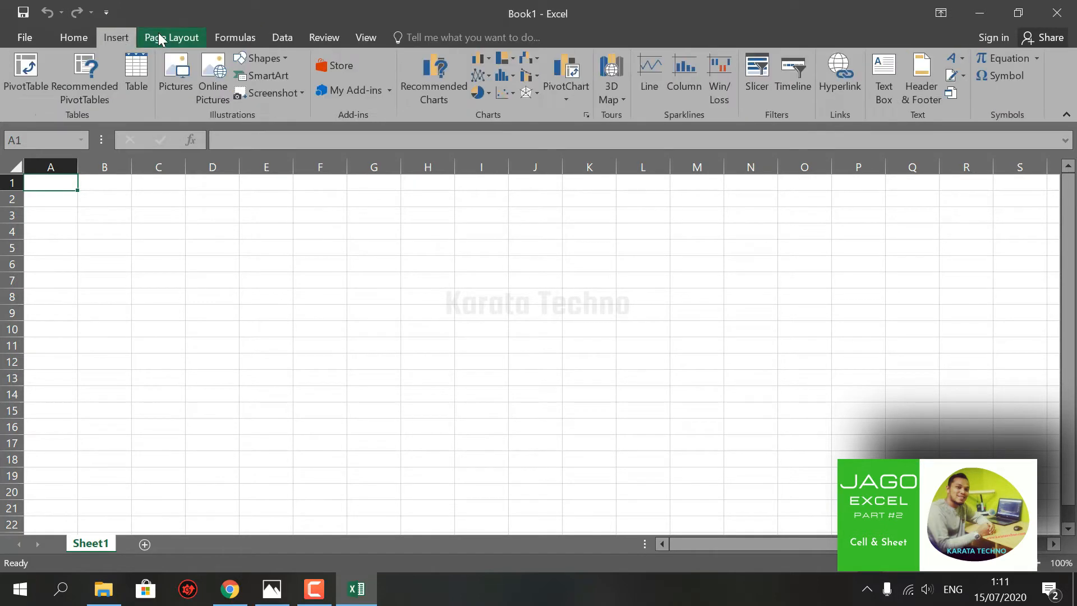
left_click(168, 37)
left_click(237, 41)
left_click(274, 38)
left_click(238, 34)
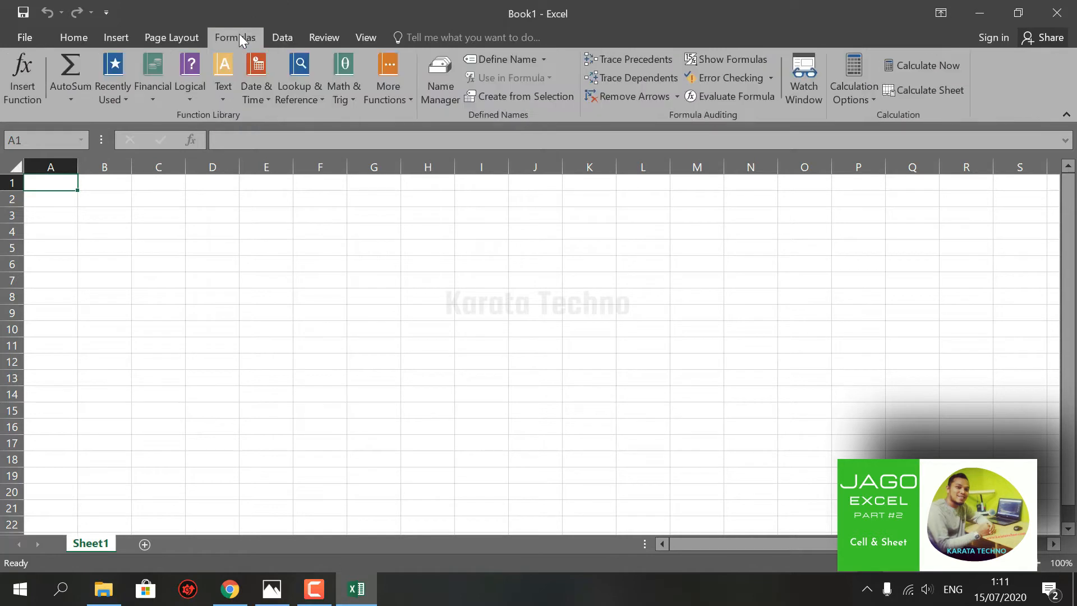
left_click(176, 37)
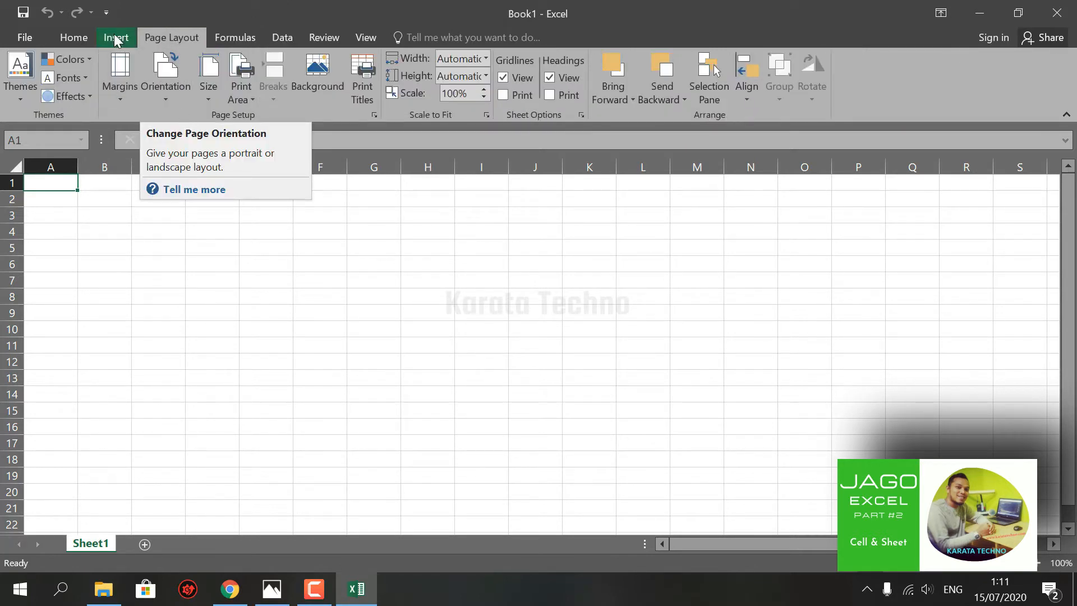
left_click(68, 36)
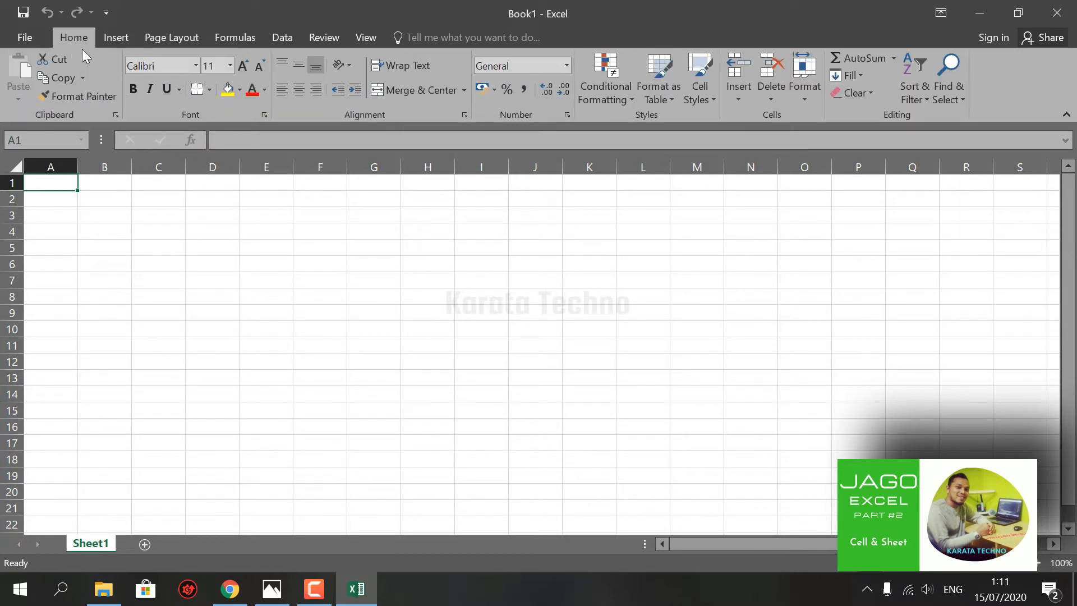
- Select cell B2 and cell A1, and highlight columns A, C, D, E and F one at a time
left_click(107, 202)
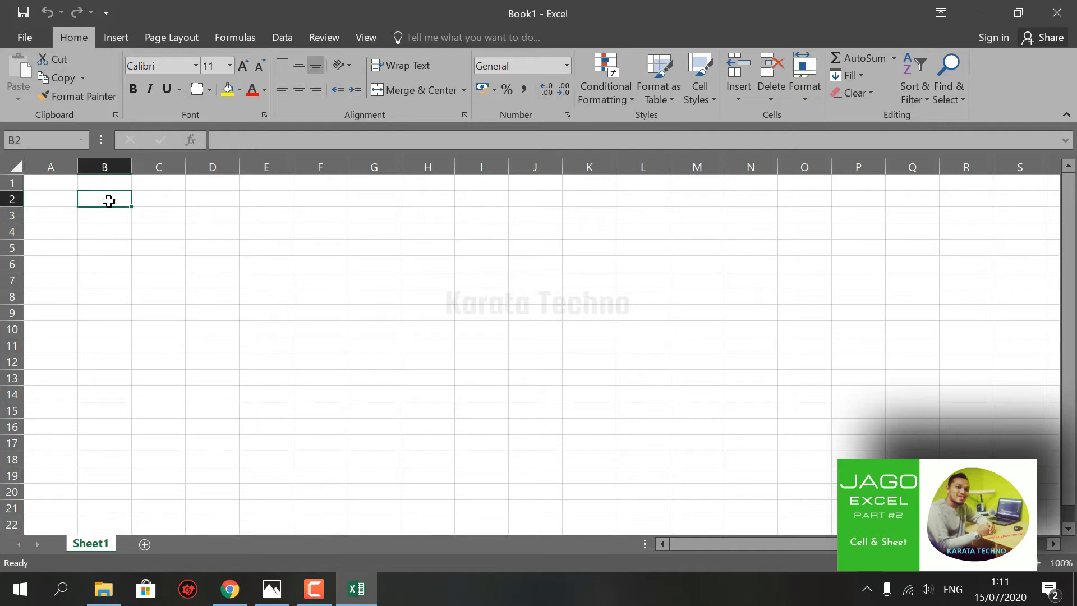
left_click(57, 182)
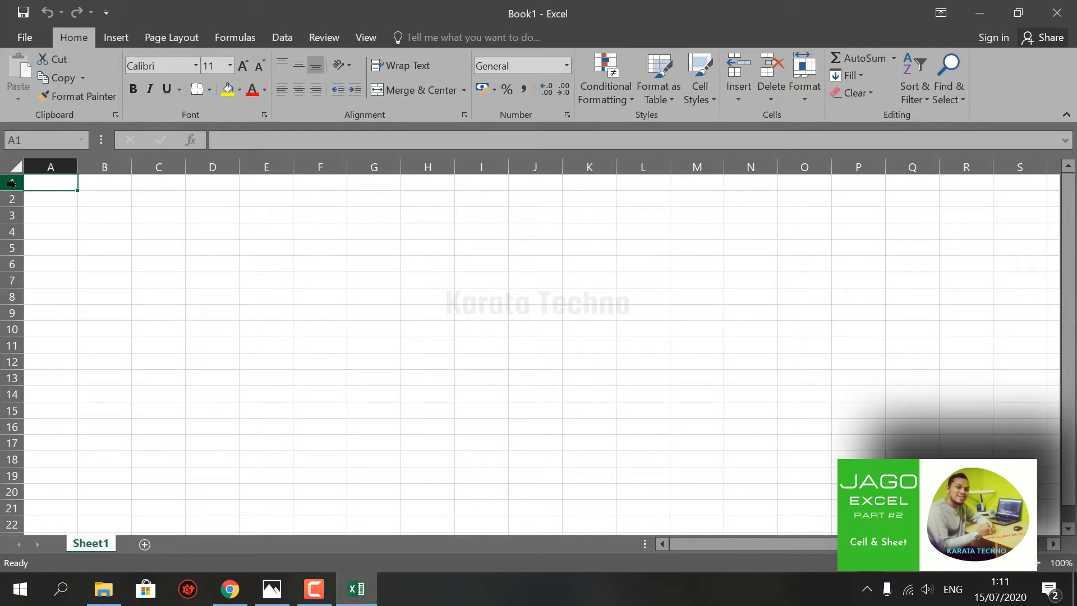
left_click(53, 165)
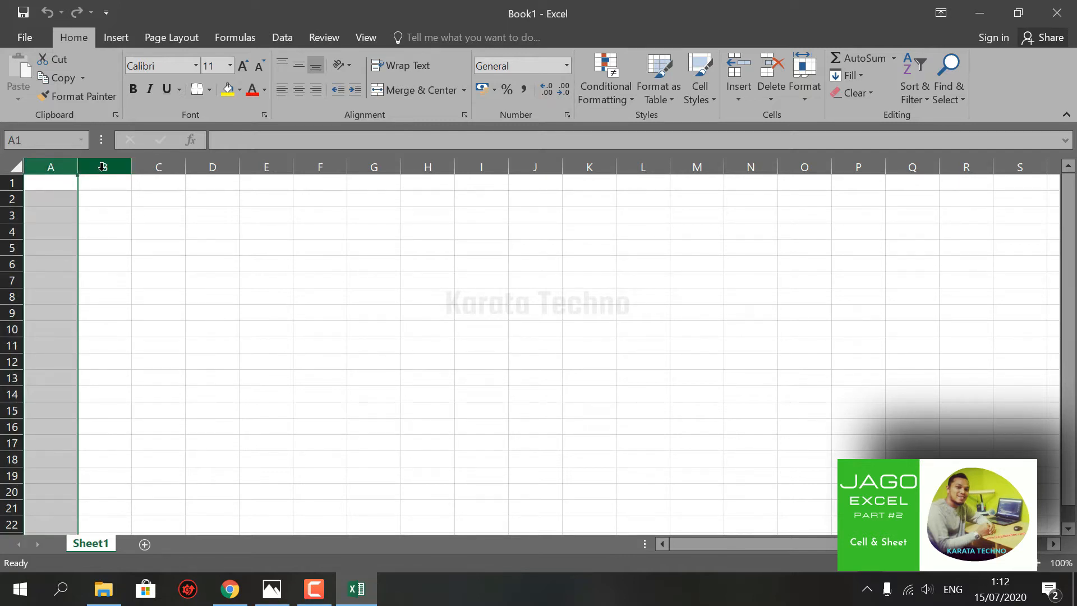
left_click(159, 166)
left_click(215, 166)
left_click(266, 167)
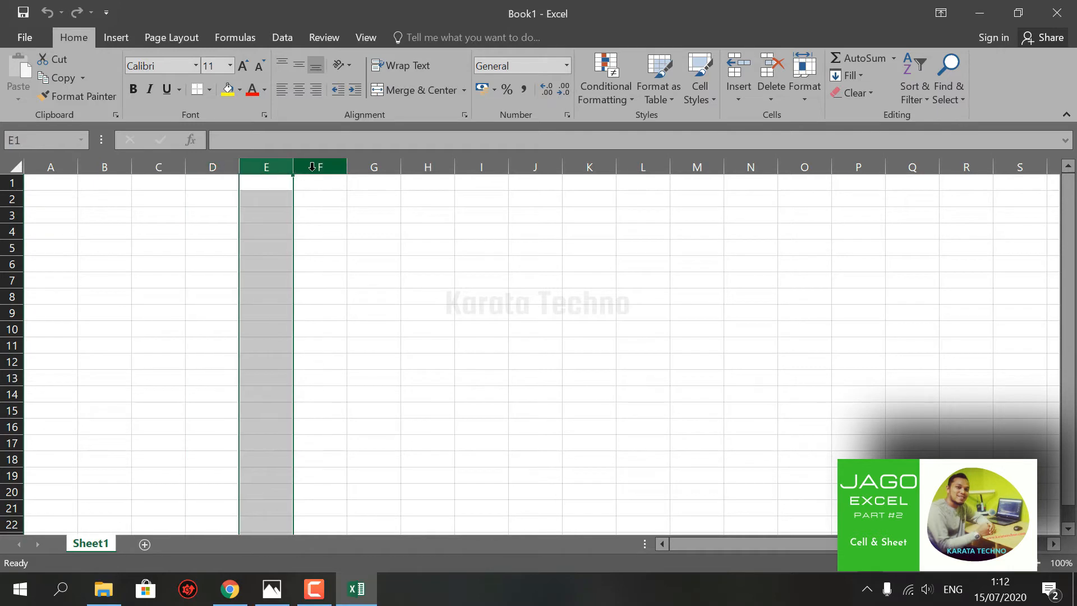
left_click(321, 167)
- Highlight columns A, B, C and D one after another
left_click(65, 165)
left_click(104, 165)
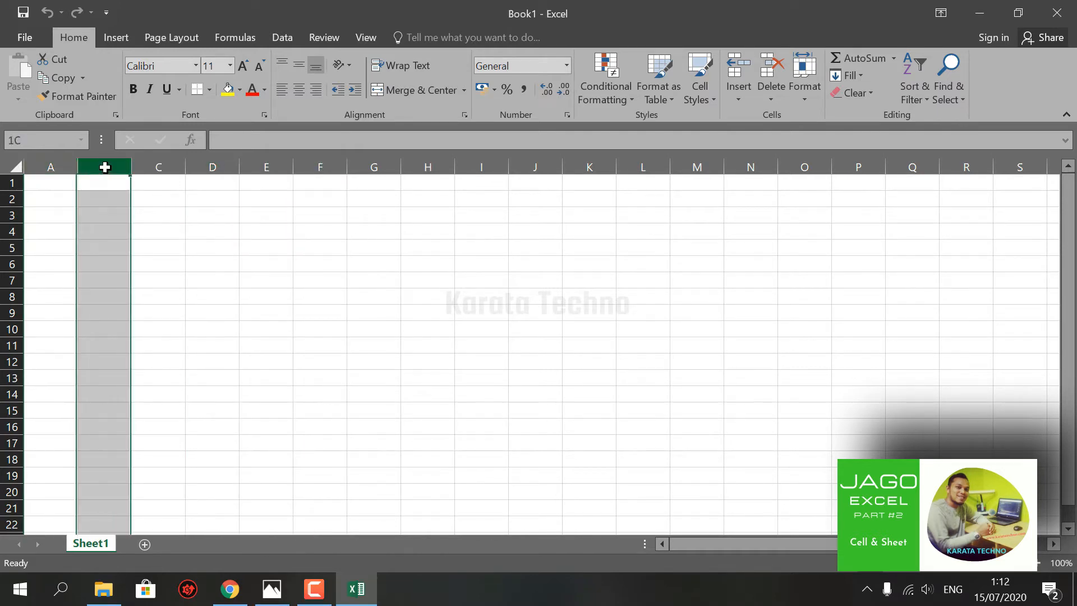
left_click(152, 167)
left_click(212, 166)
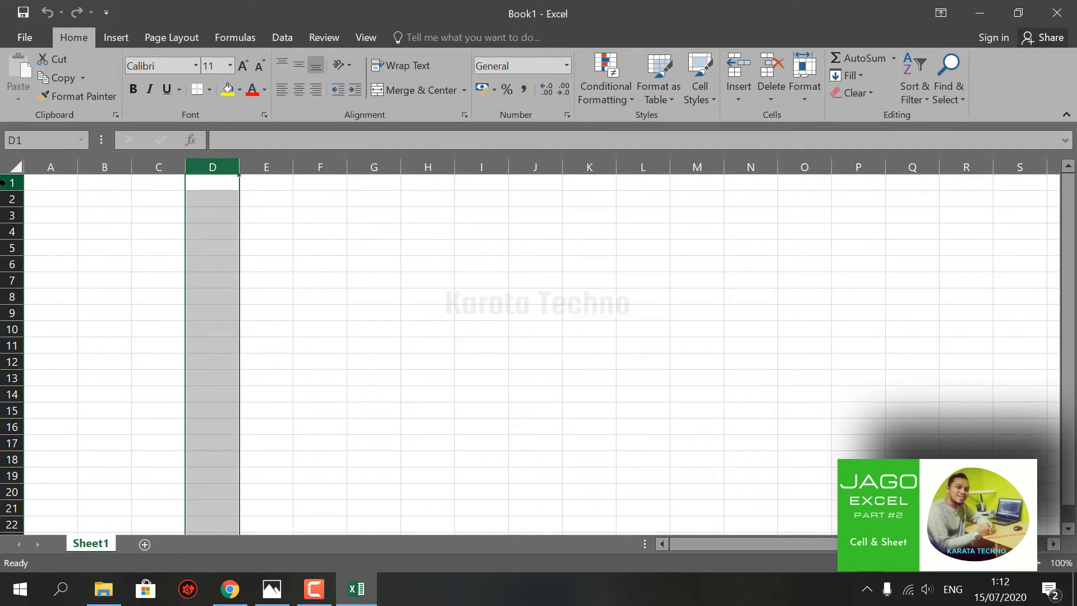
- Highlight rows 1, 2, 3 and 4 one after another
left_click(4, 183)
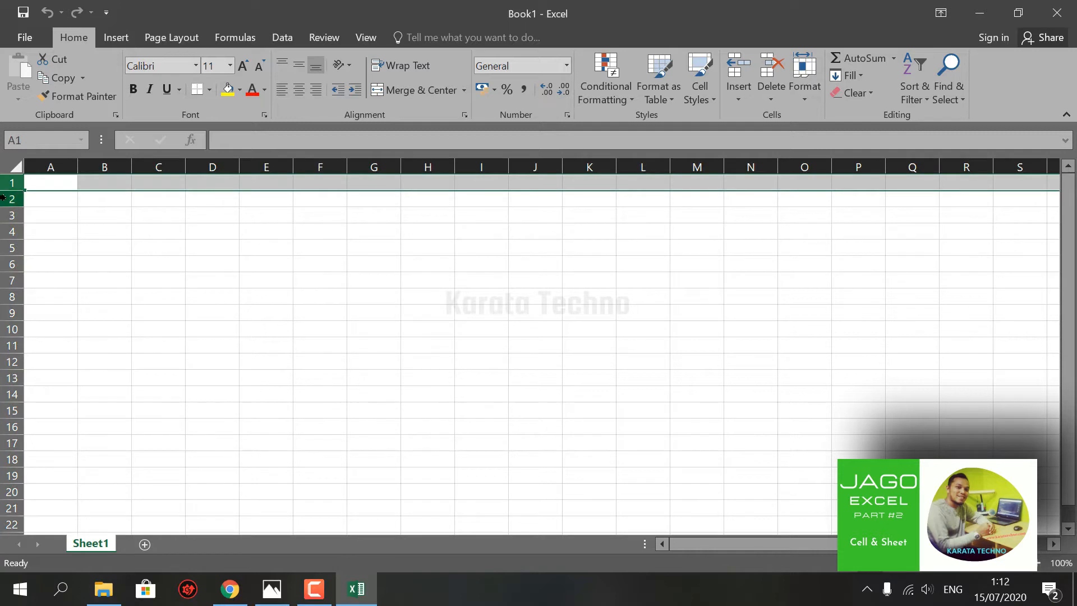
left_click(6, 201)
left_click(7, 214)
left_click(7, 231)
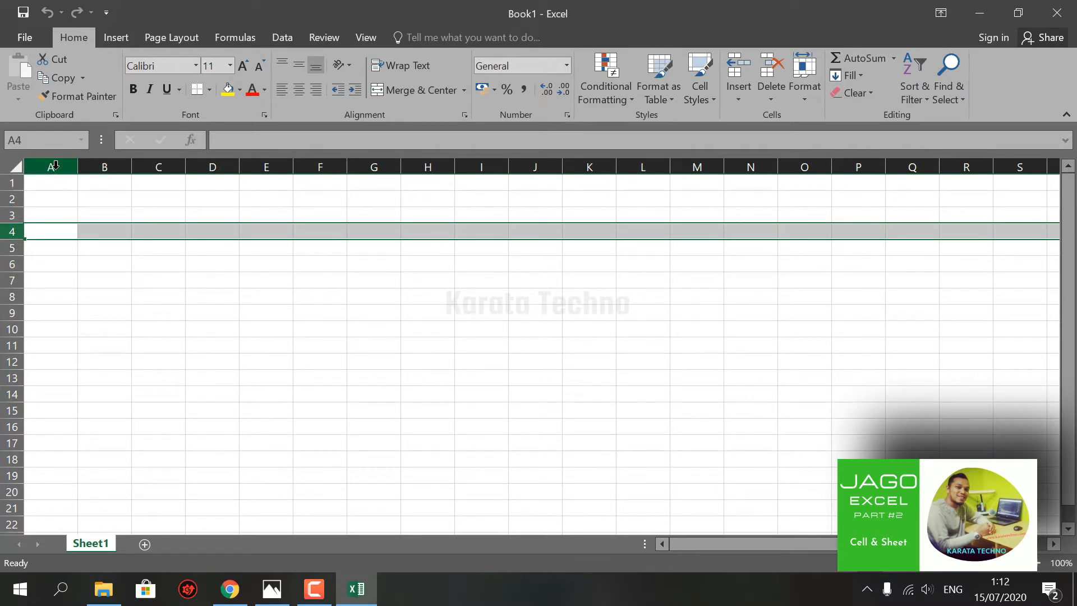
- Highlight columns D, A, B, C, D and Q in turn to demonstrate the lettered columns
left_click(220, 166)
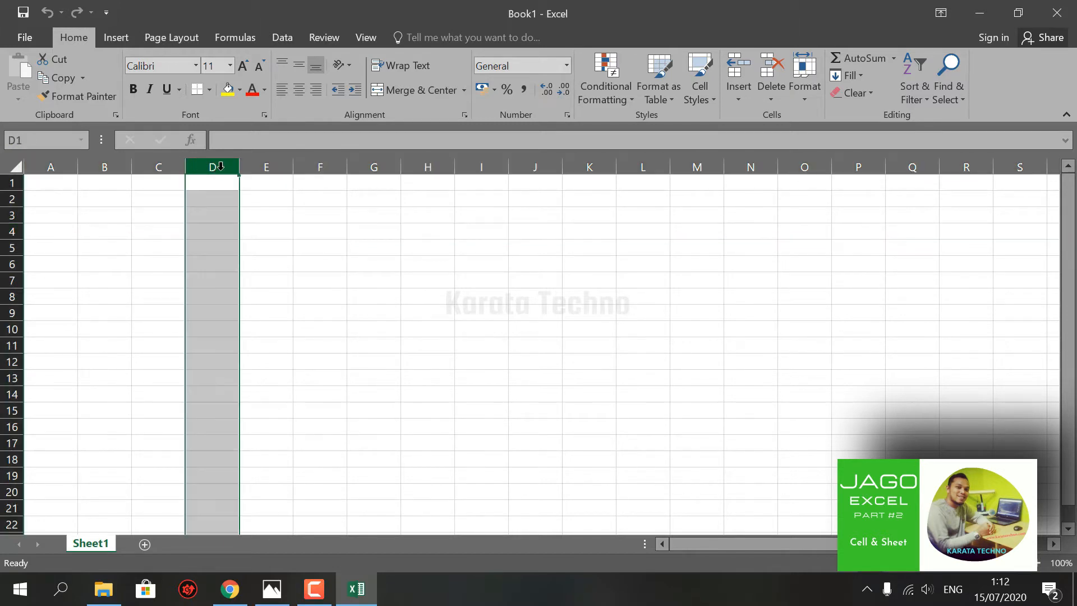
left_click(71, 166)
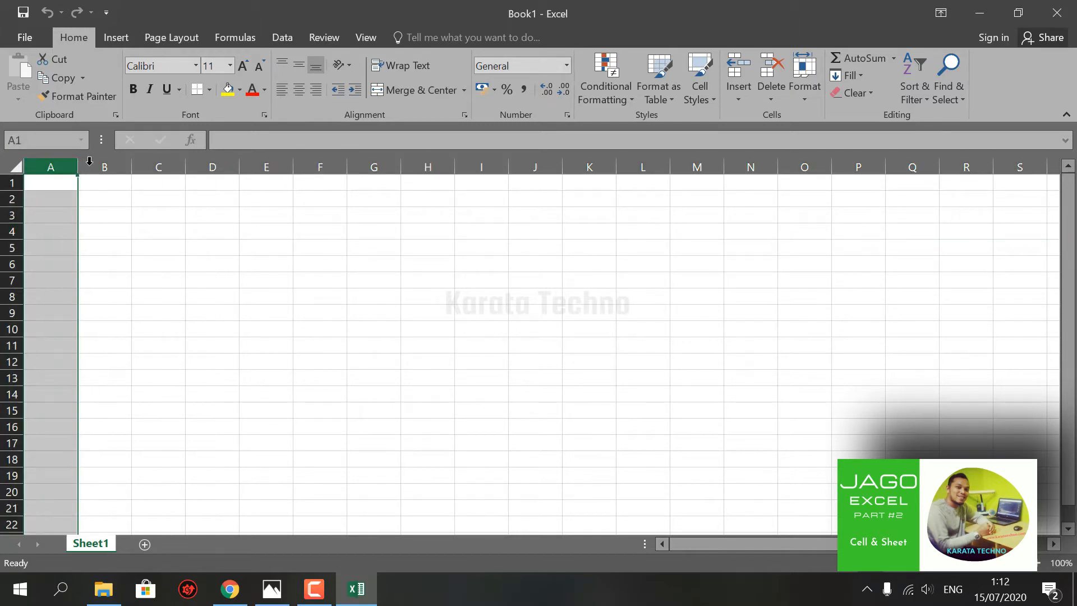
left_click(105, 166)
left_click(159, 166)
left_click(212, 166)
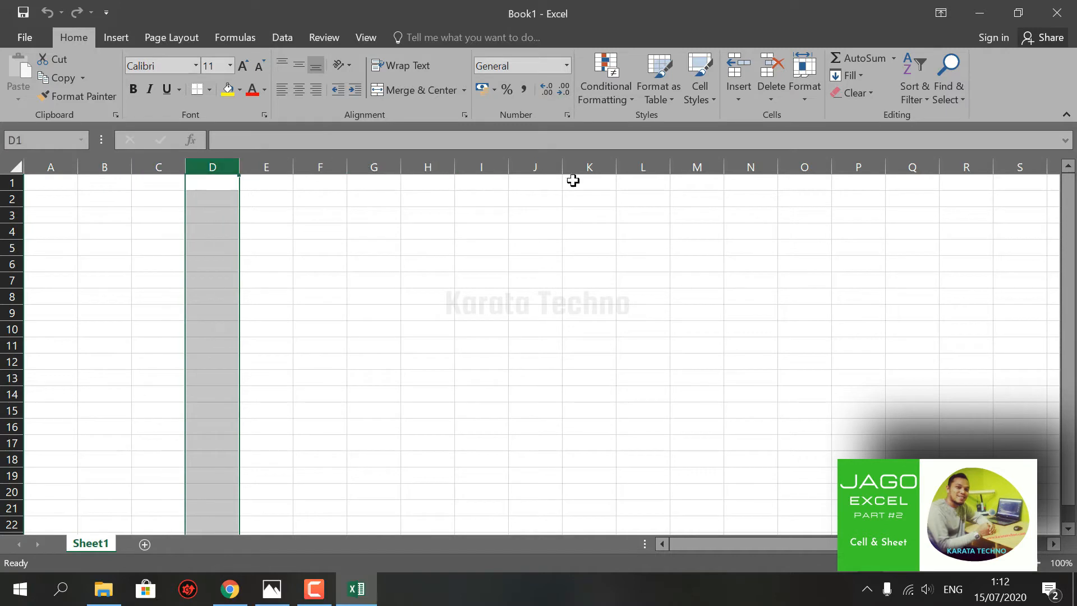
left_click(915, 166)
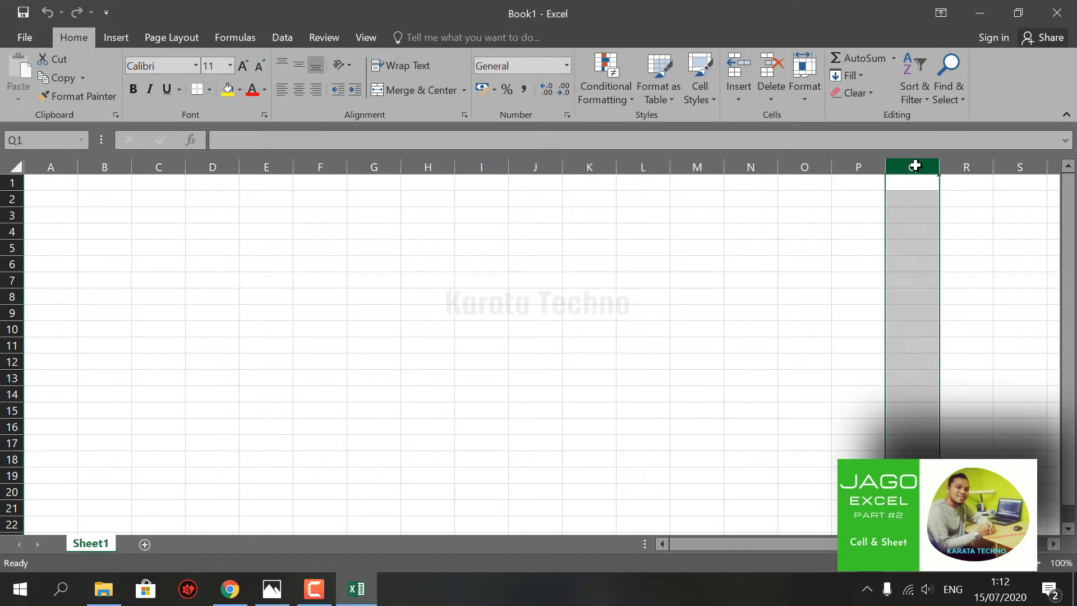
- Highlight rows 1 to 4 in turn to demonstrate the numbered rows
left_click(12, 184)
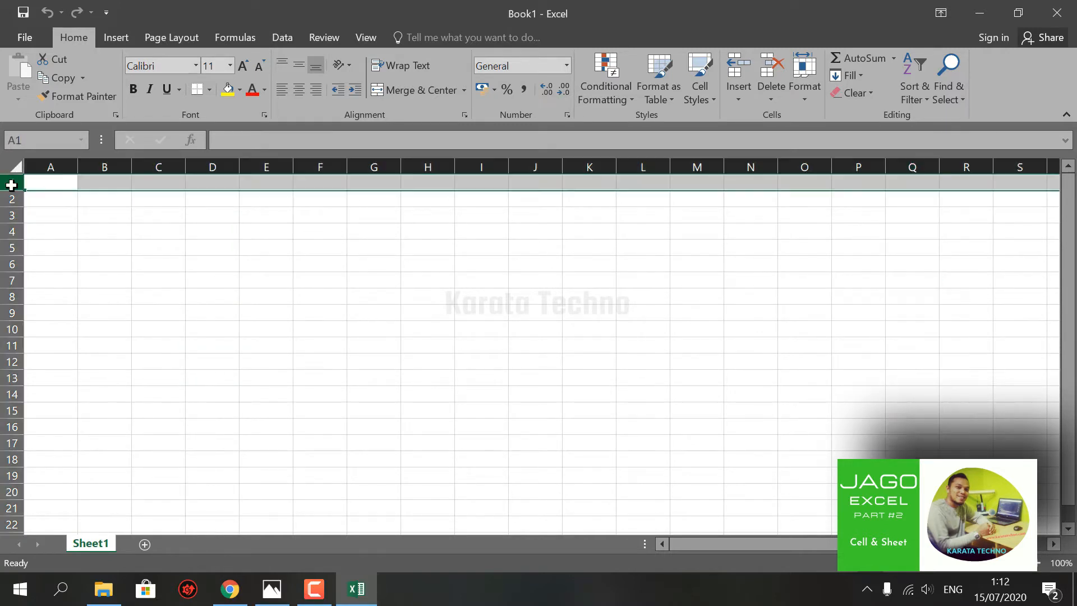
left_click(11, 199)
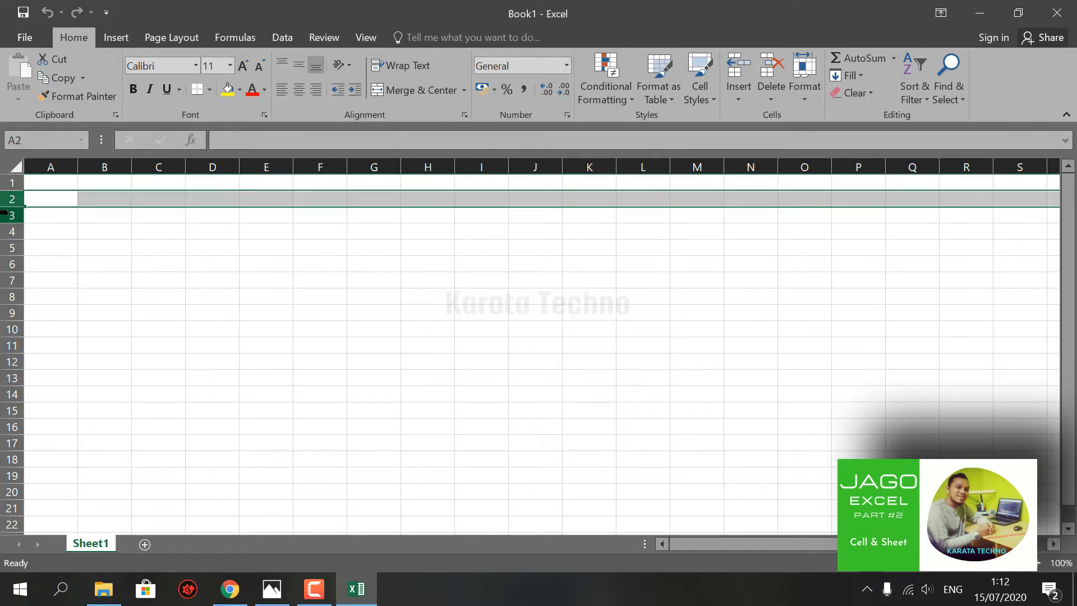
left_click(7, 215)
left_click(10, 231)
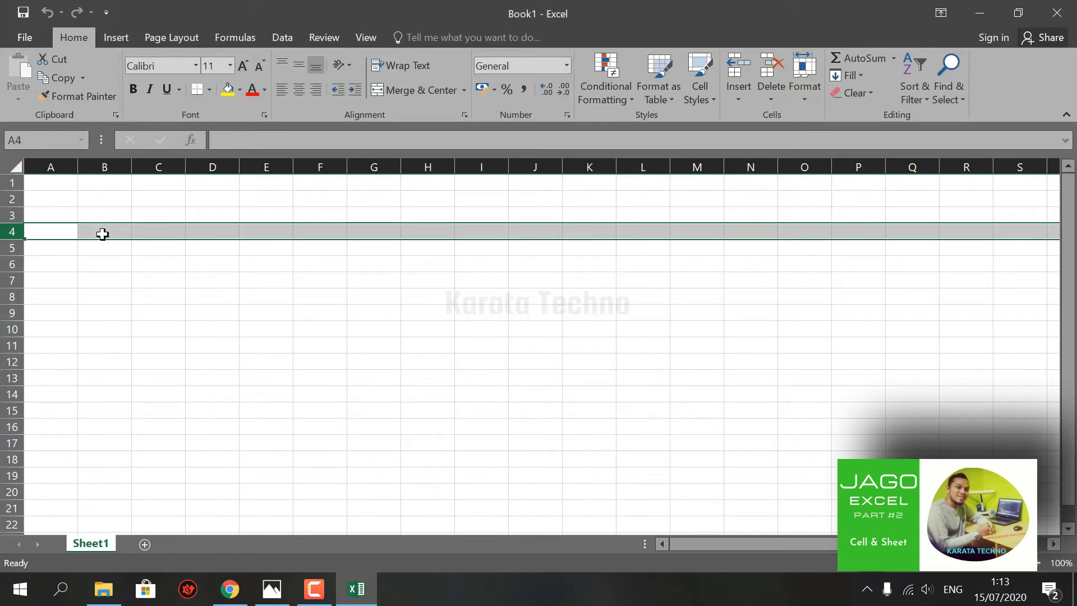
- Enter the sample text sdrfg in cell A1 and erase it
left_click(51, 183)
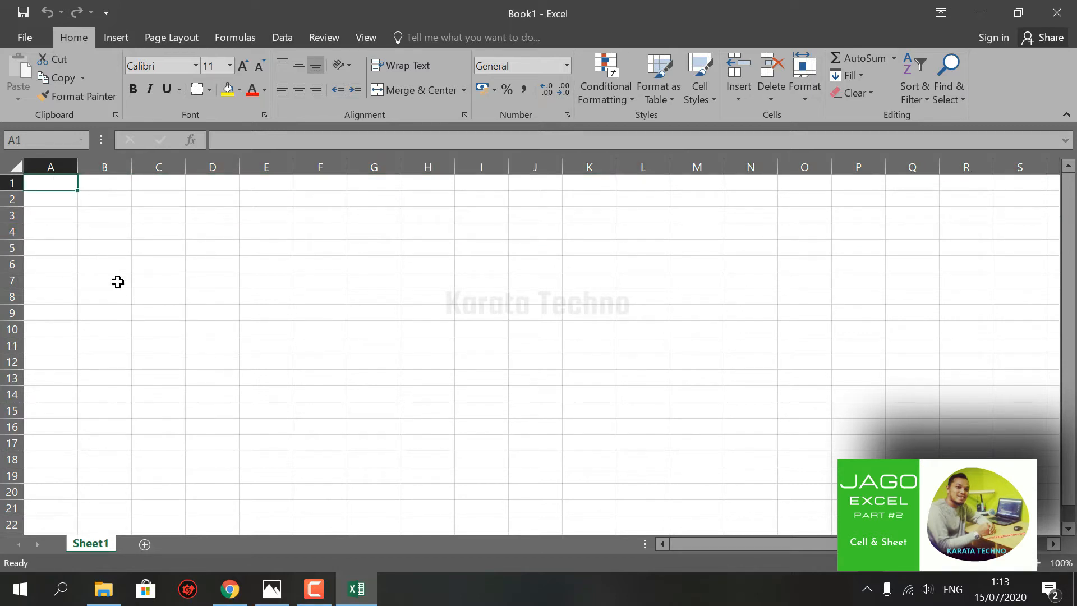
left_click(58, 196)
left_click(54, 185)
type("sdrfg")
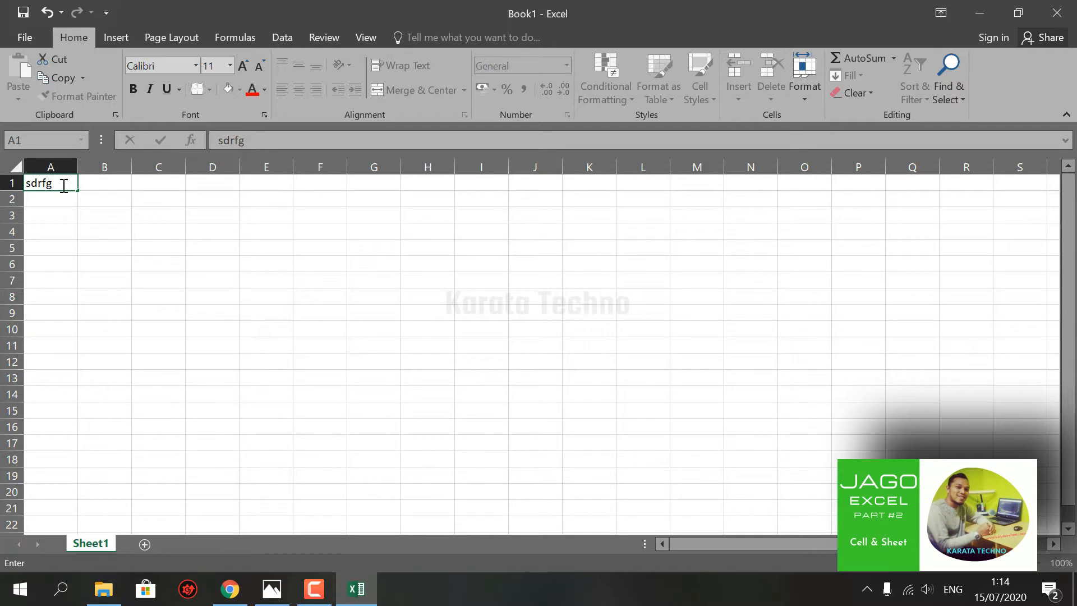
key("BackSpace")
key("BackSpace")
key("BackSpace")
key("BackSpace")
key("BackSpace")
- Enter a short sample text starting with g in cell D2 and erase it
left_click(215, 200)
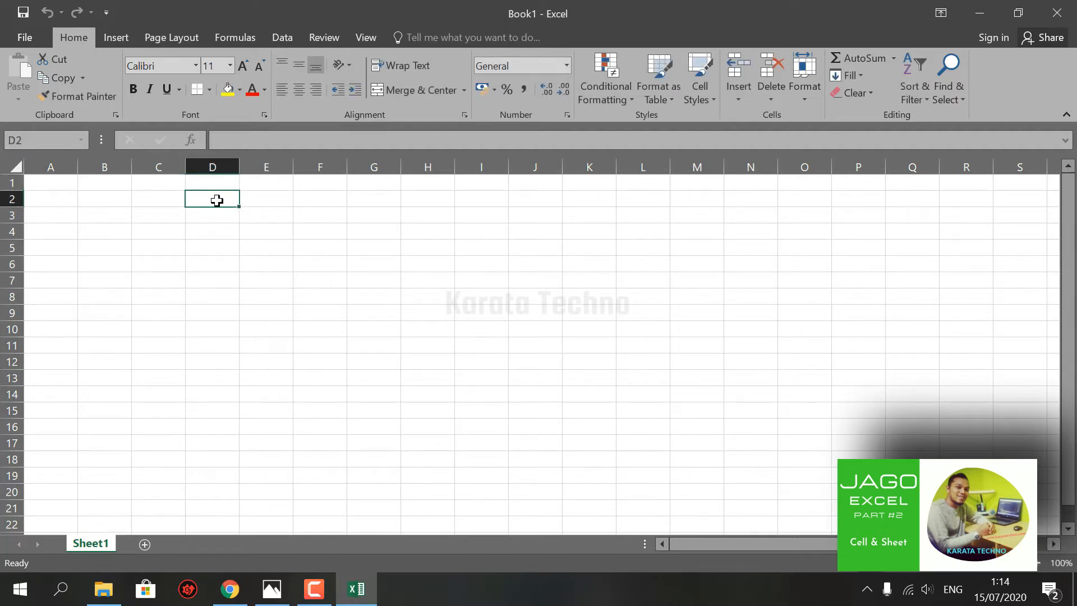
type("g")
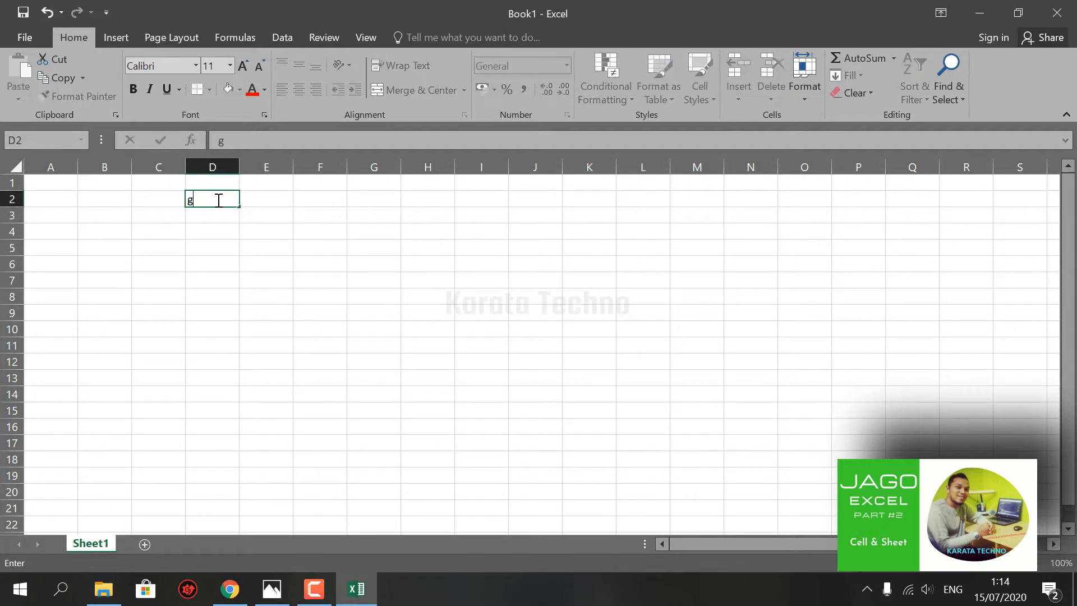
type("fghgt")
key("BackSpace")
key("BackSpace")
key("BackSpace")
key("BackSpace")
key("BackSpace")
- Enter the sample text bh45556 in cell B4, erase it and select cell E7
left_click(108, 234)
type("bh45556")
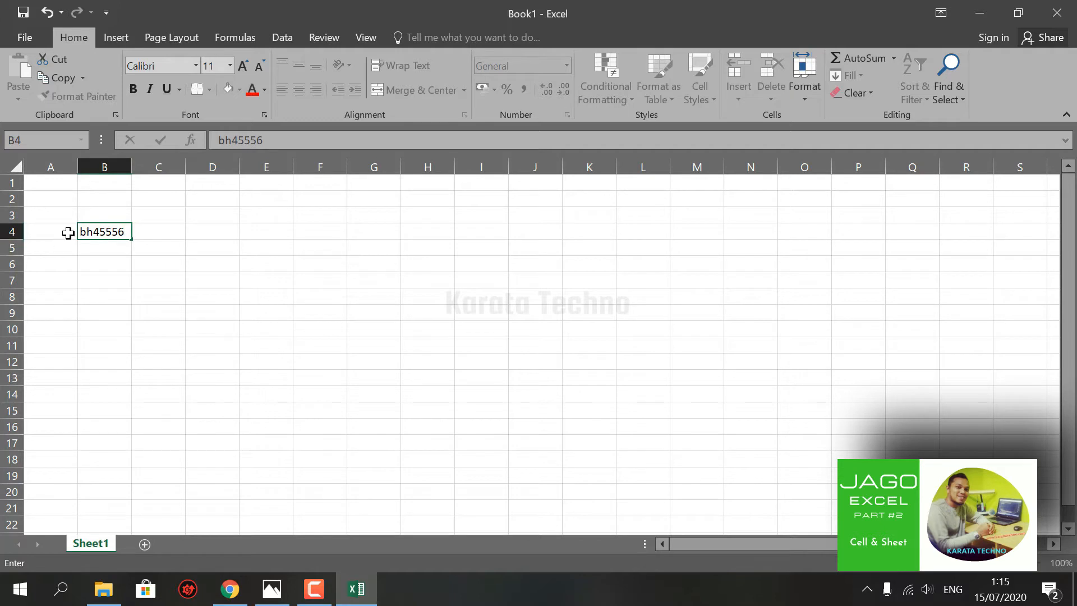
key("BackSpace")
key("BackSpace")
key("BackSpace")
key("BackSpace")
key("BackSpace")
key("BackSpace")
key("BackSpace")
left_click(255, 281)
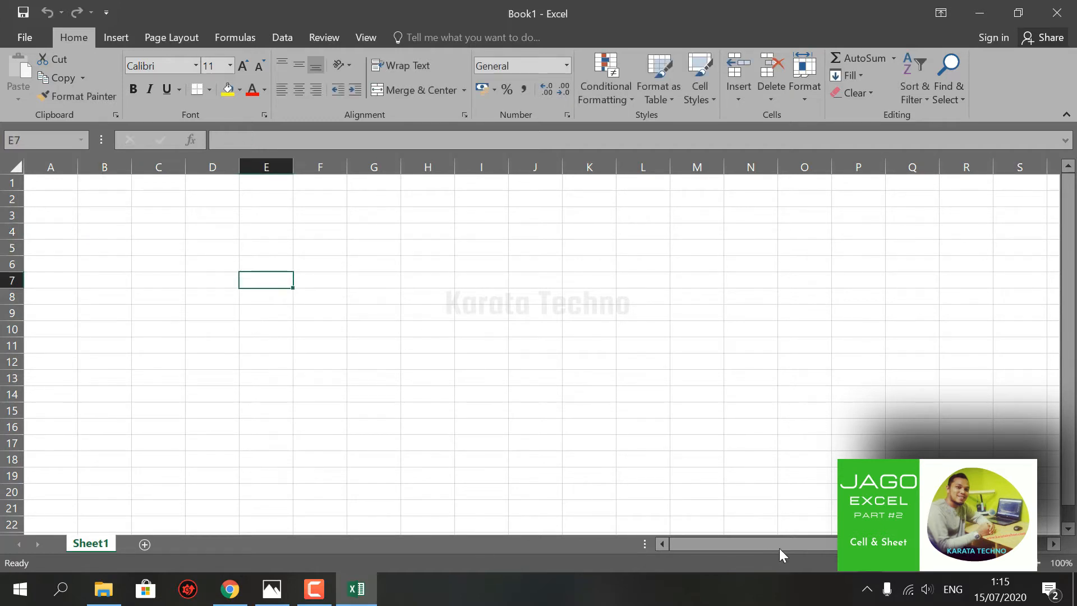
- Highlight column T and select cell T13, where it meets row 13
left_click_drag(779, 547, 808, 543)
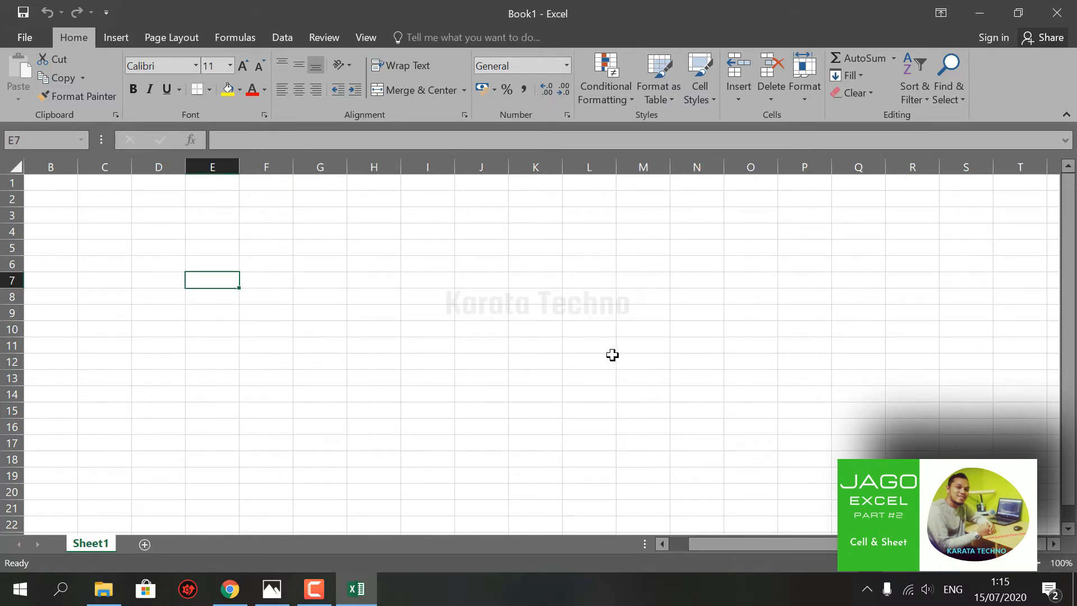
left_click(1023, 164)
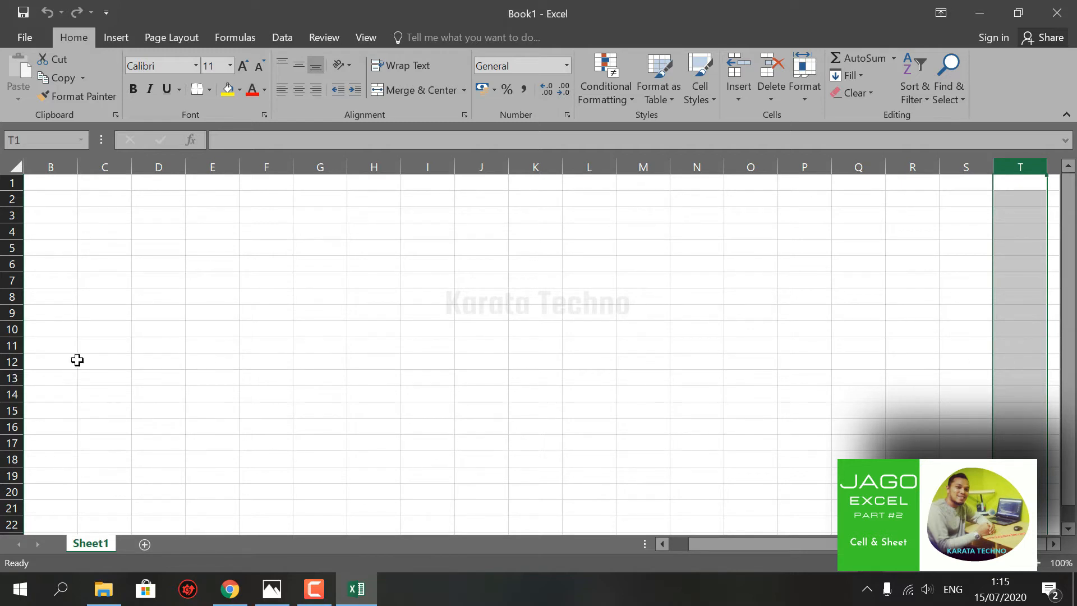
left_click(1020, 378)
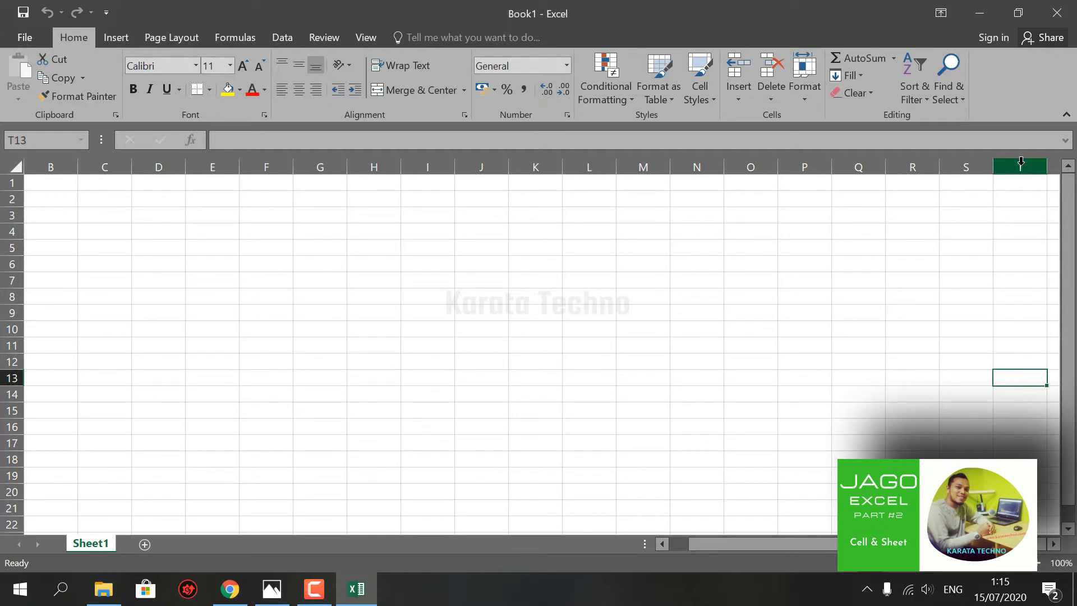
- Select cell T12, compare it with neighbouring cell S11, and enter the sample text hghgghg in T12
left_click(1020, 360)
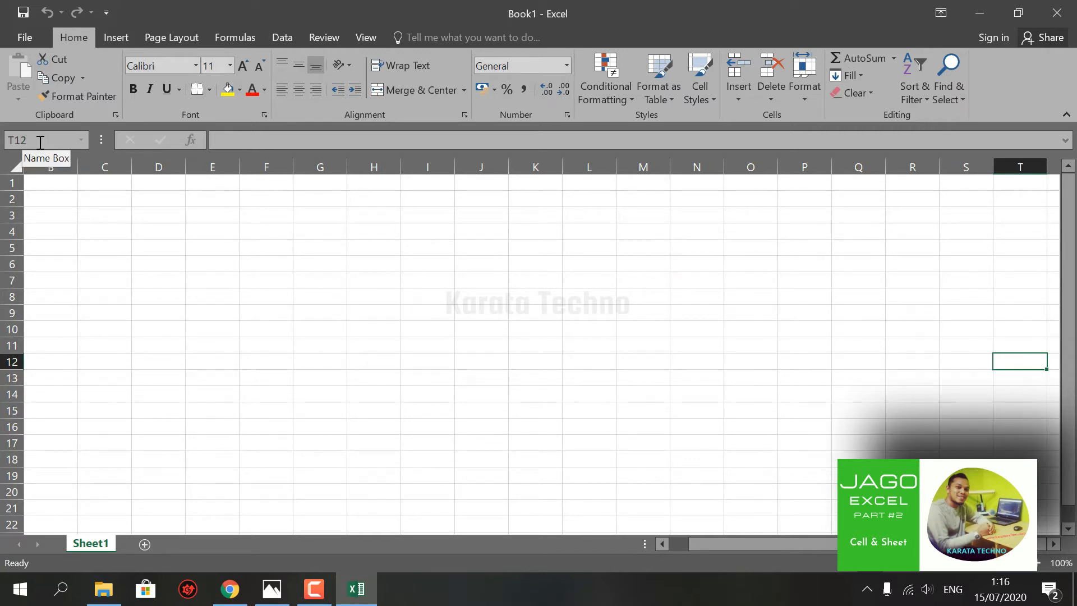
left_click(983, 347)
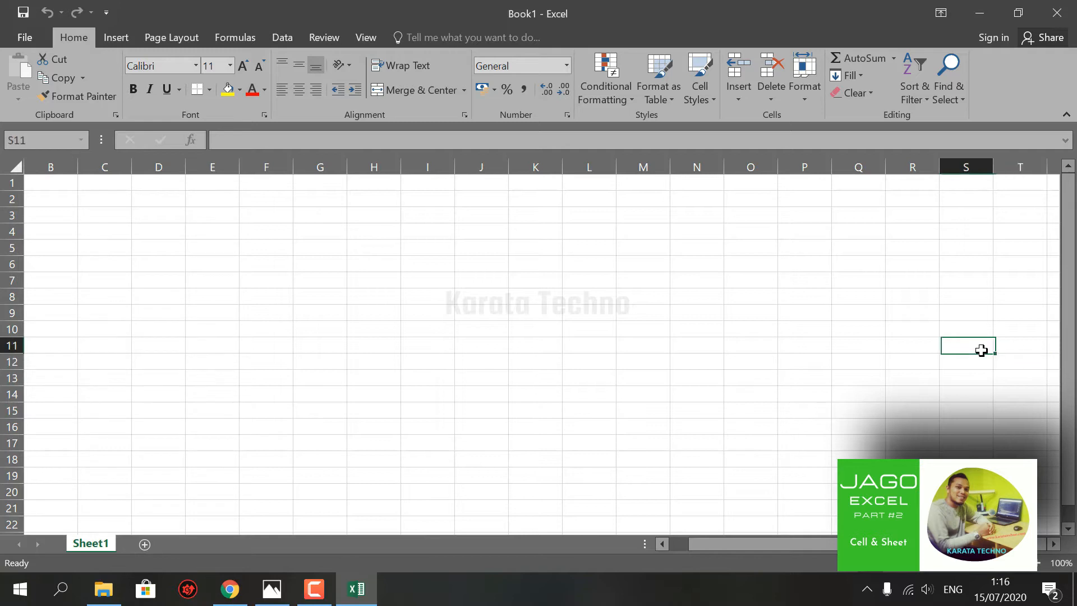
left_click(1016, 351)
left_click(1015, 362)
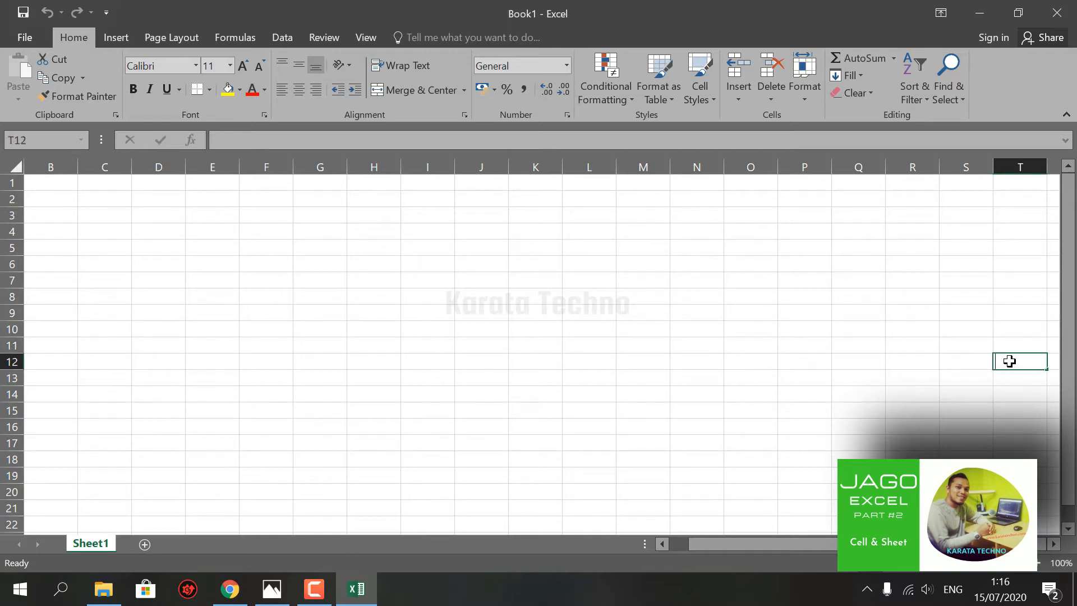
type("hghgghg")
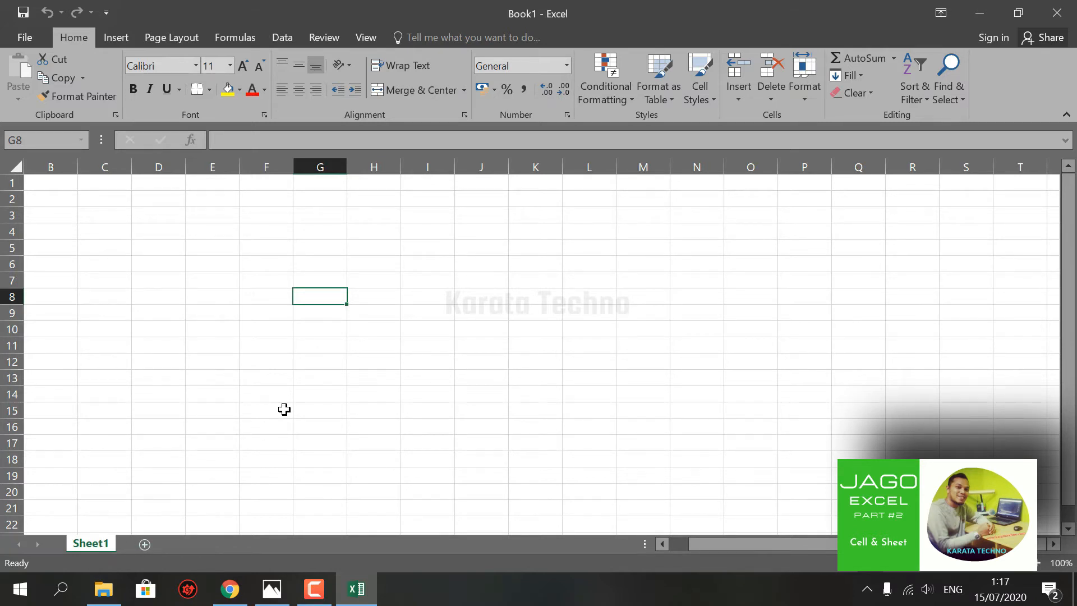
- Add two new worksheets to the workbook after Sheet1
left_click(144, 545)
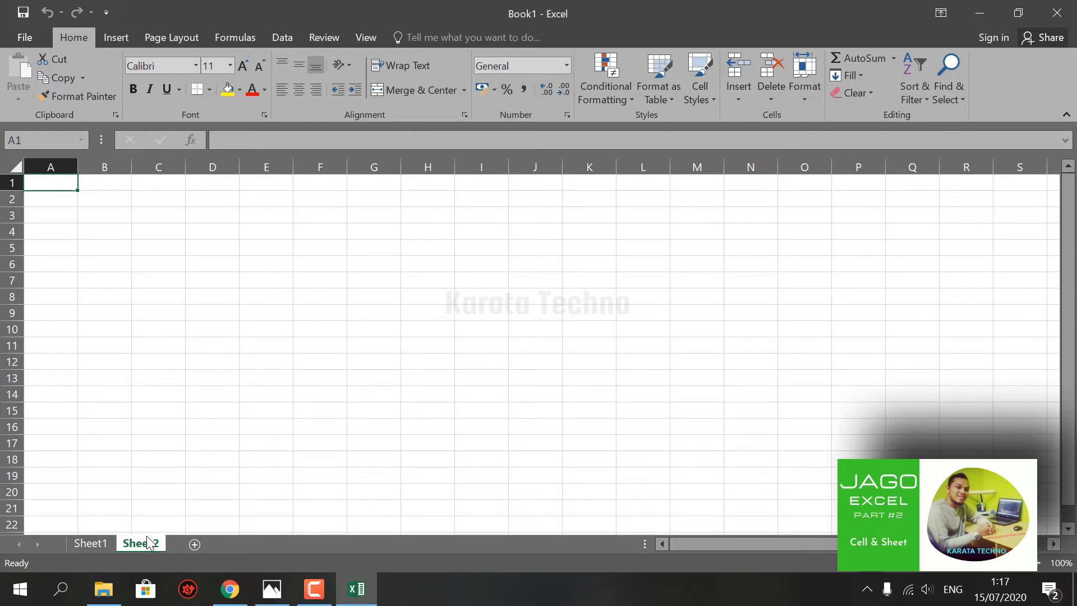
left_click(90, 544)
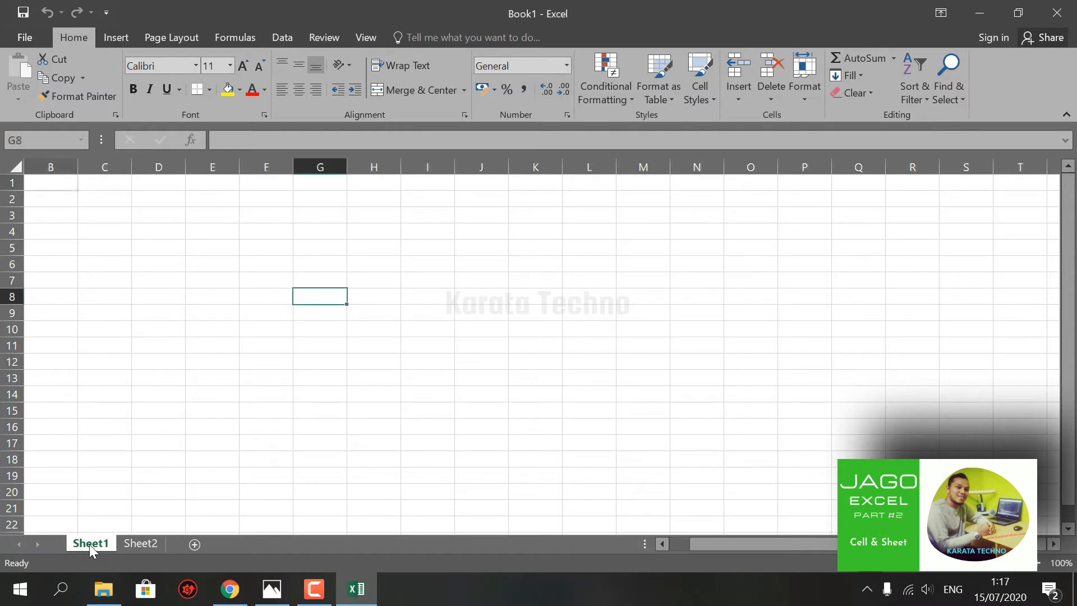
left_click(140, 543)
left_click(194, 545)
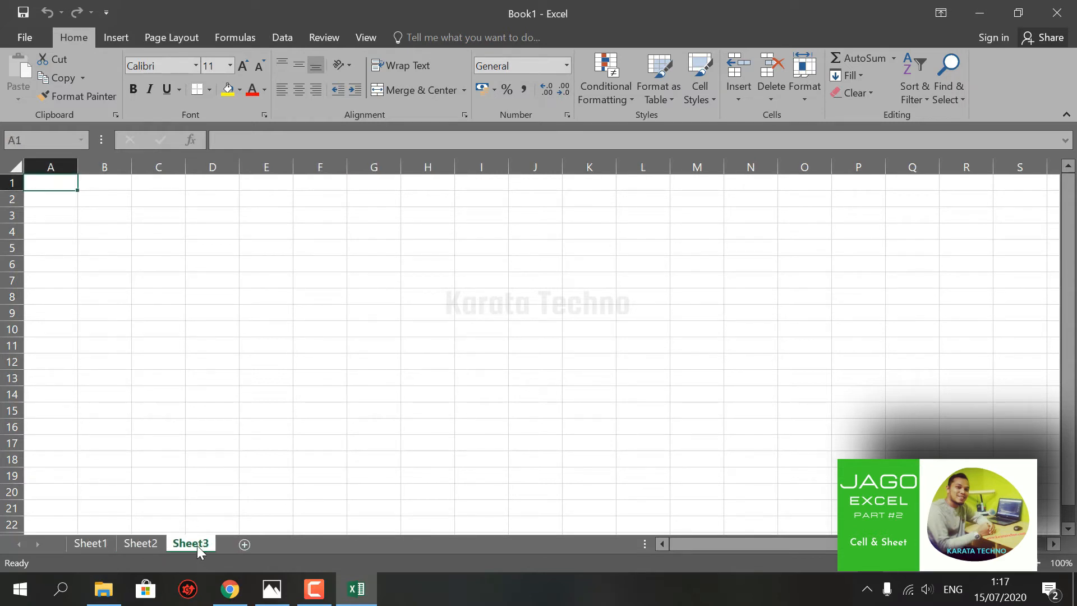
- Switch between Sheet1, Sheet2 and Sheet3, finishing on Sheet1
left_click(100, 542)
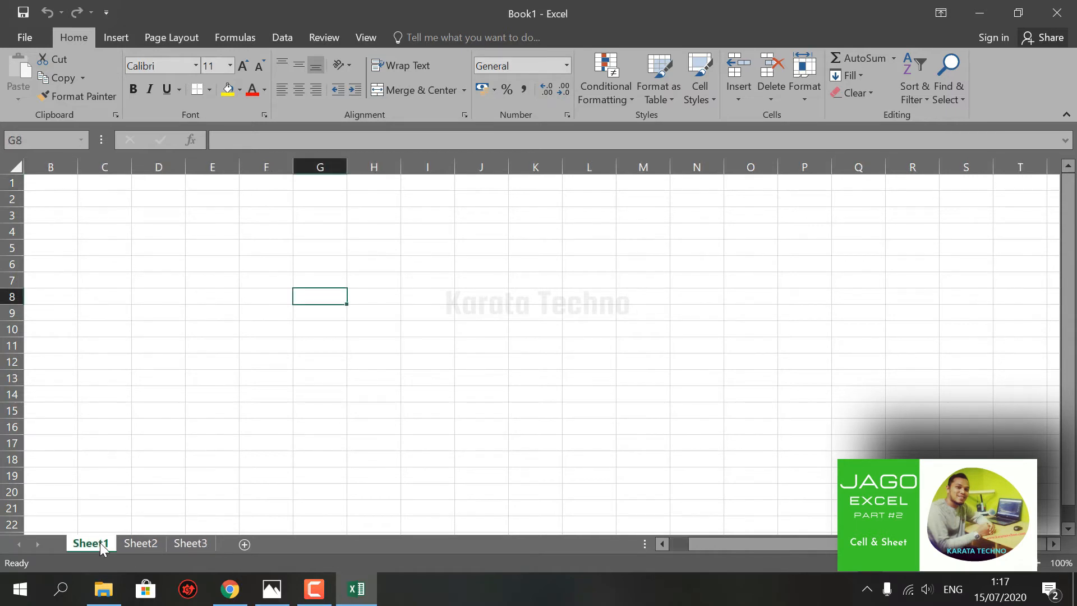
left_click(147, 544)
left_click(183, 546)
left_click(149, 545)
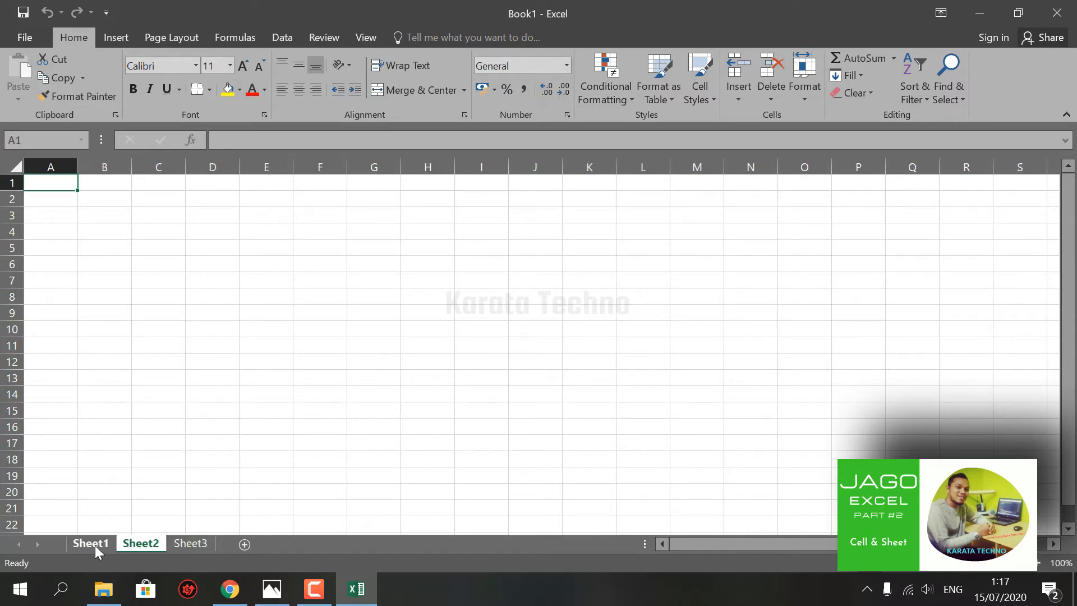
left_click(94, 544)
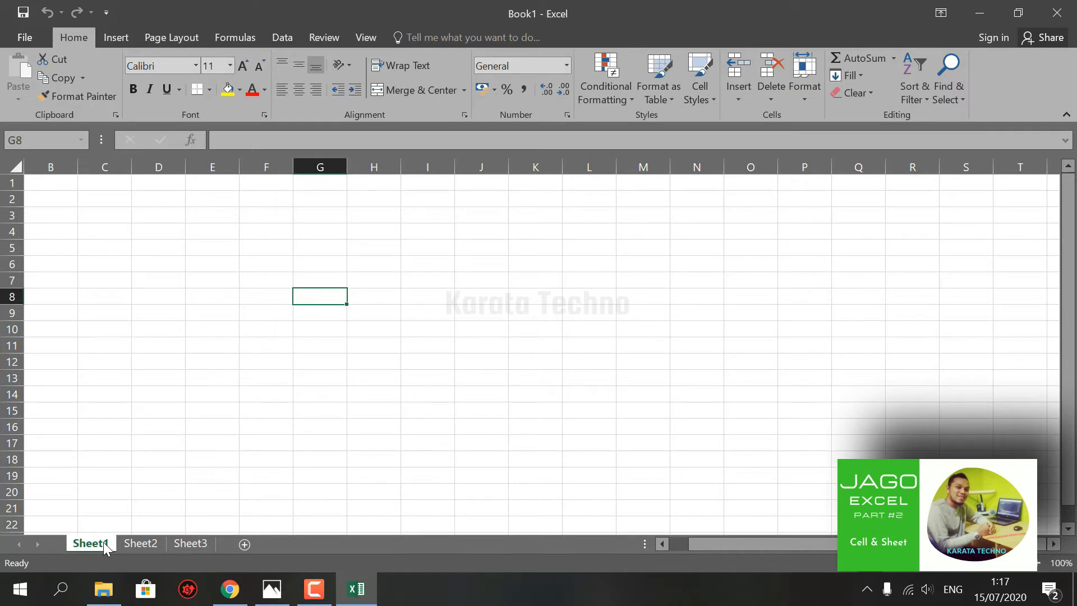
left_click(104, 492)
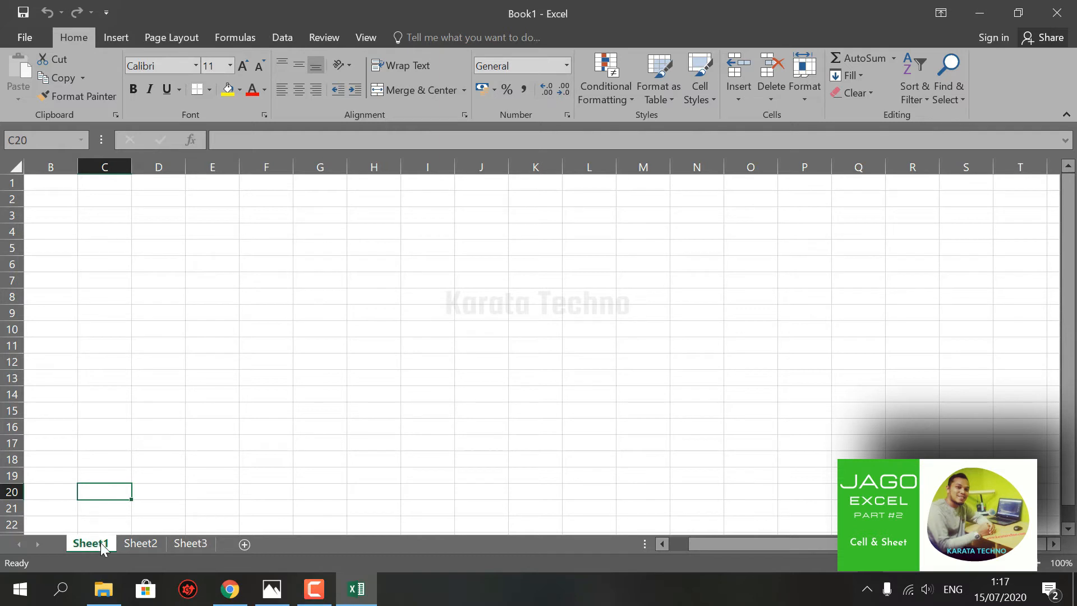
key("Right")
right_click(100, 542)
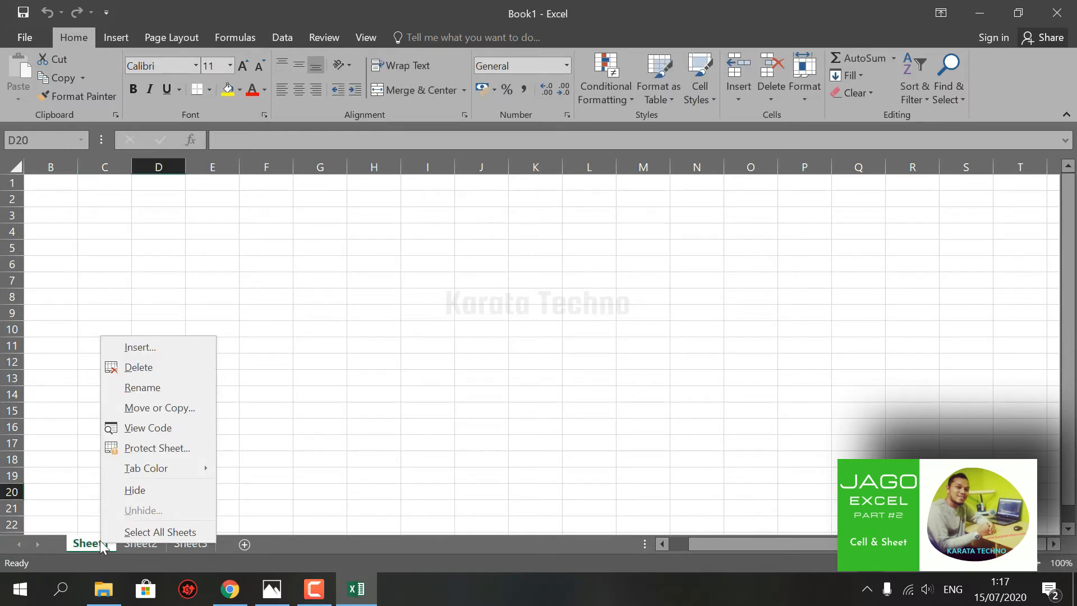
left_click(144, 388)
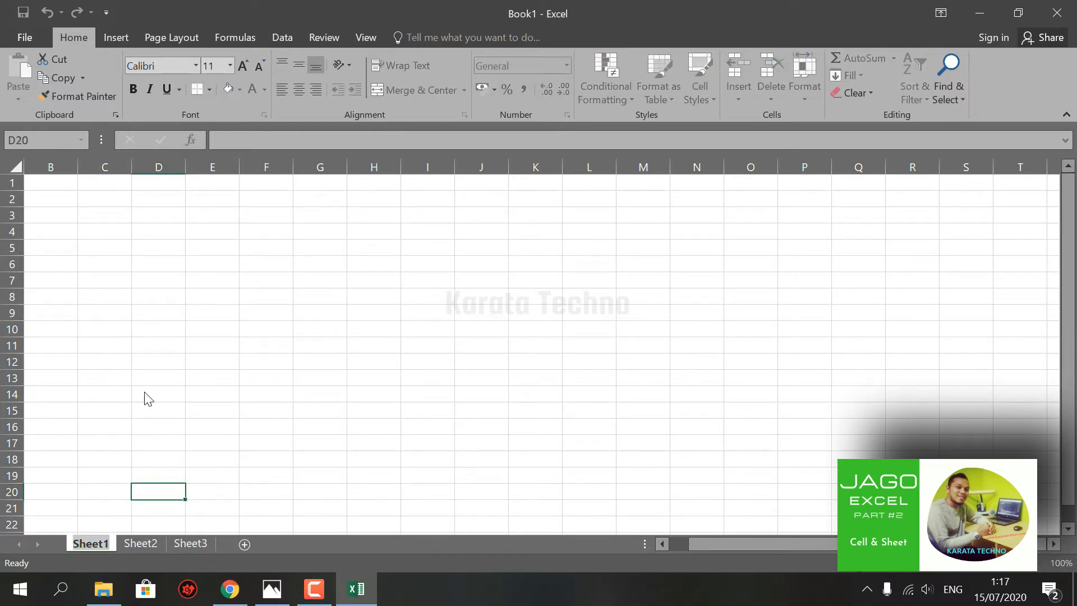
left_click(144, 394)
double_click(100, 544)
left_click(125, 495)
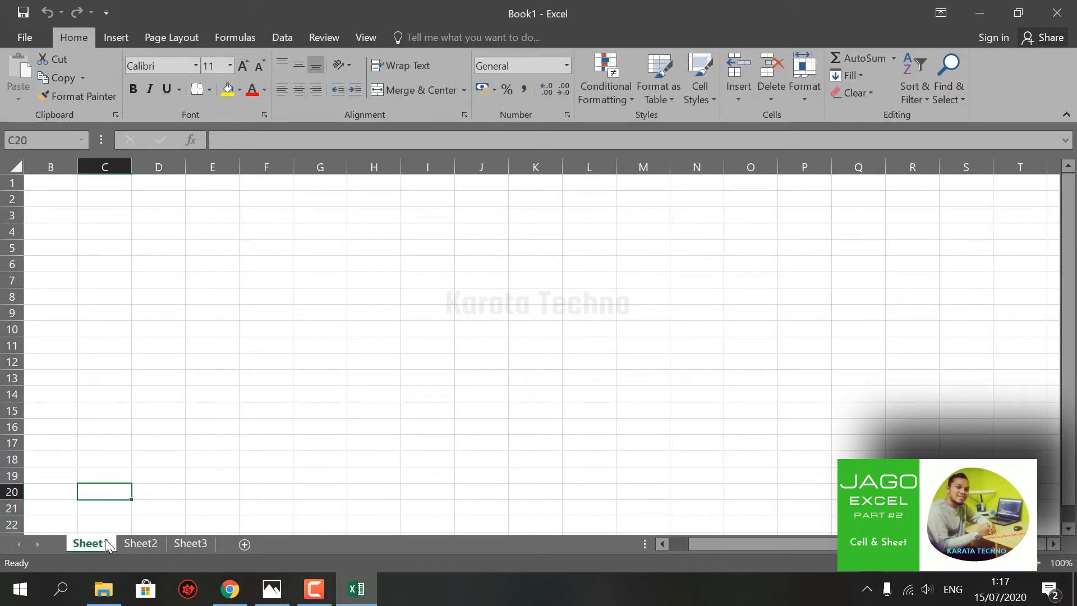
- Rename the worksheet Sheet1 as Halaman 1
right_click(107, 542)
left_click(140, 386)
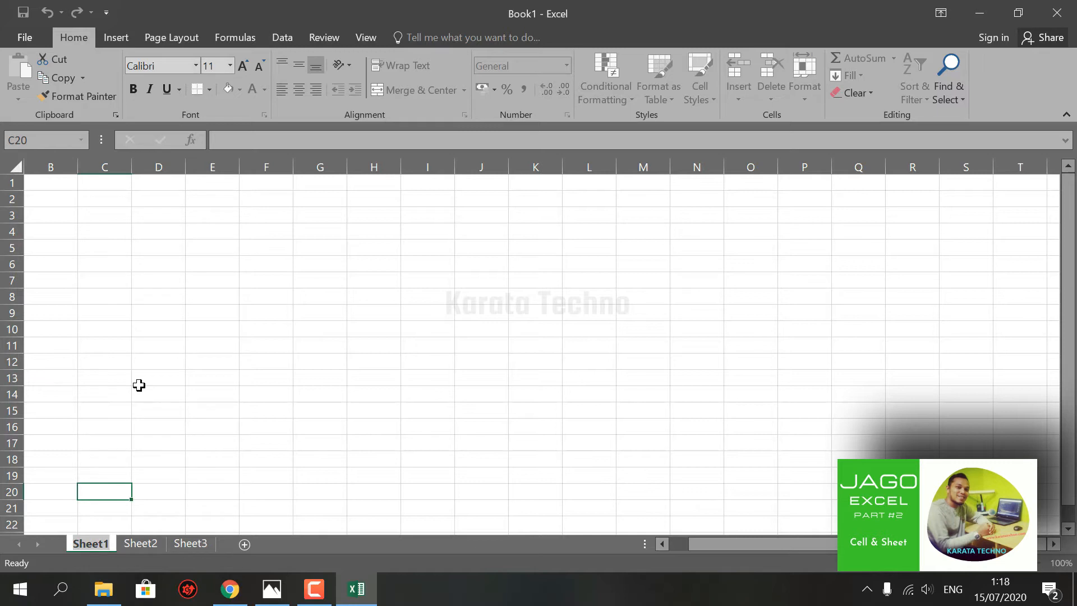
type("H")
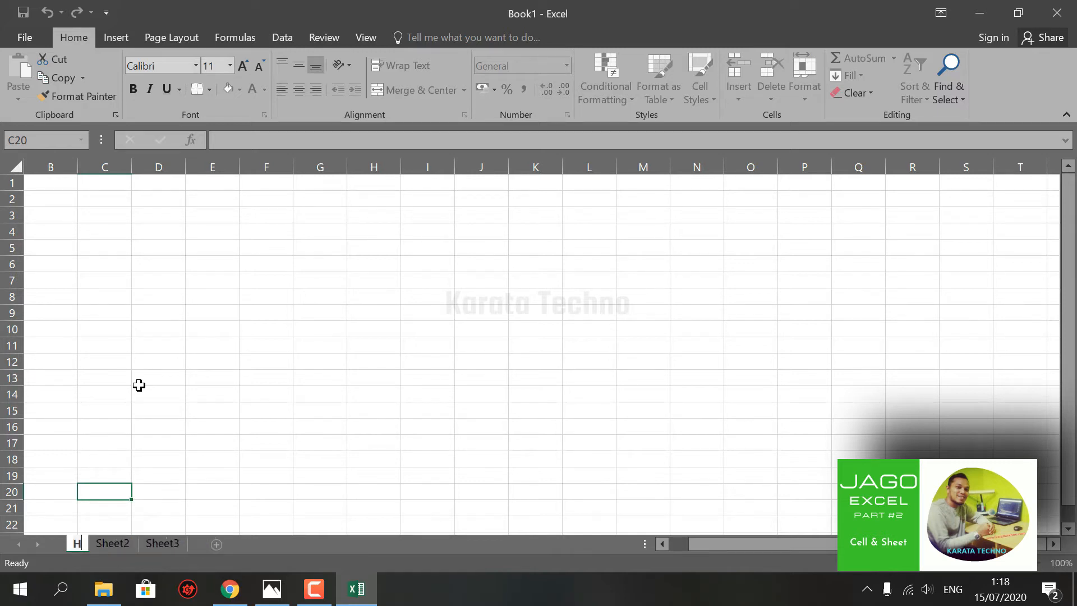
type("alaman 1")
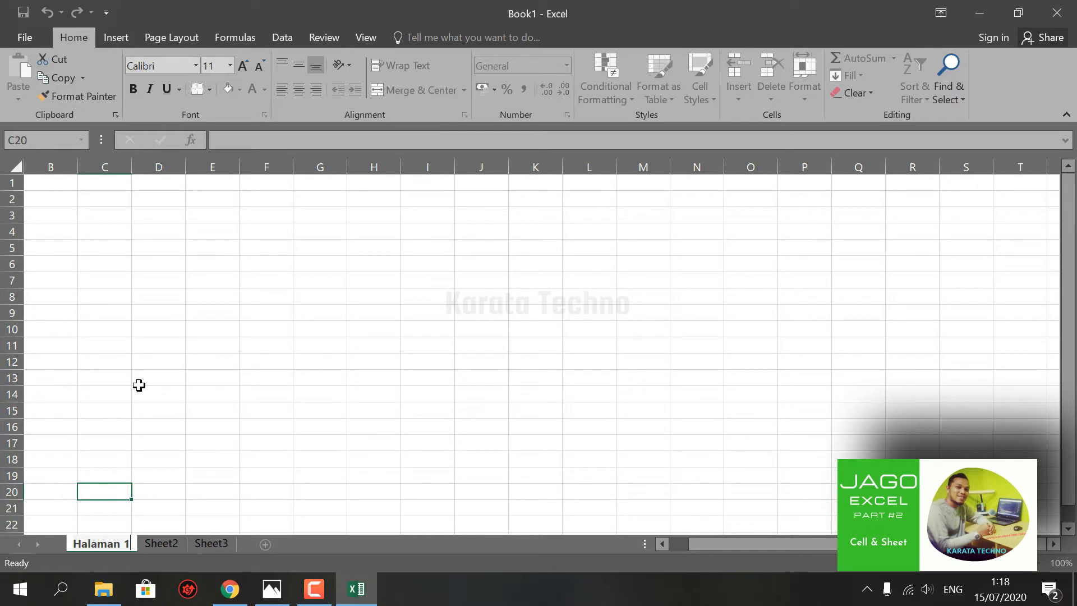
key("Return")
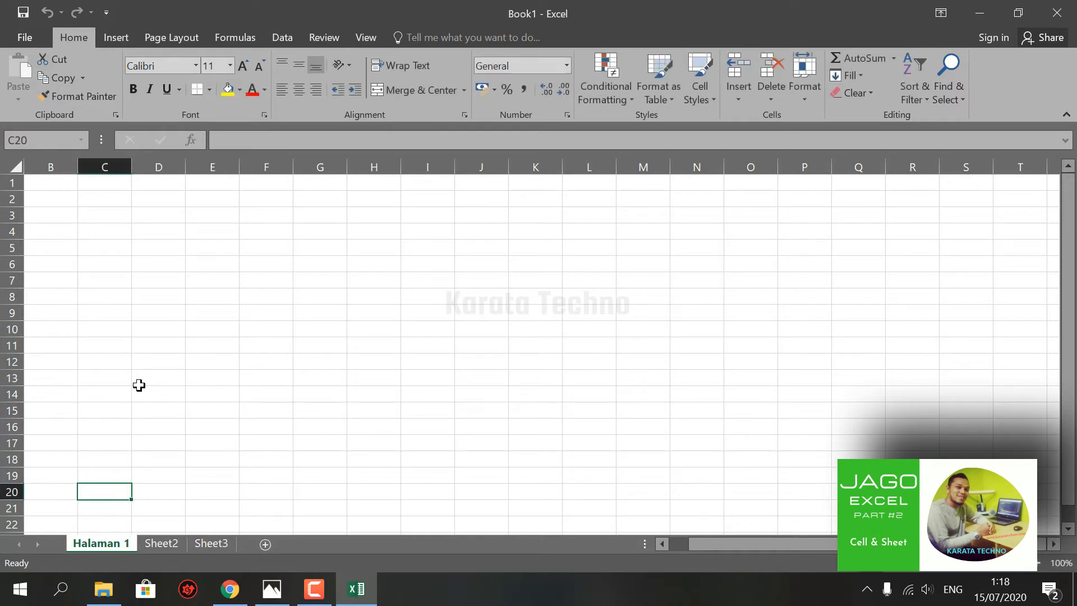
- Rename the worksheet Sheet2 as Halaman 2
left_click(154, 547)
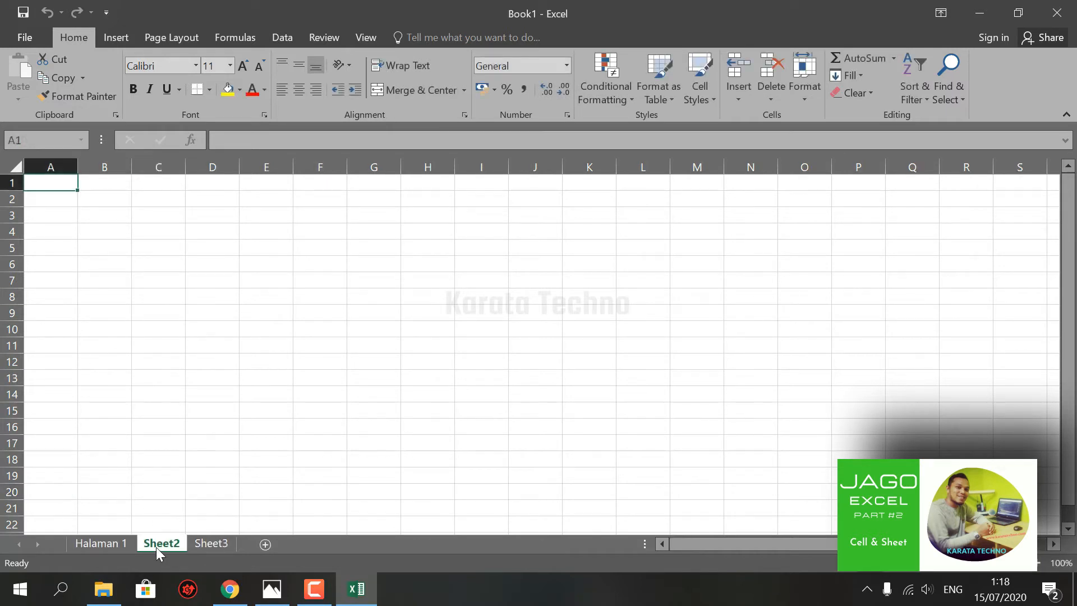
double_click(171, 548)
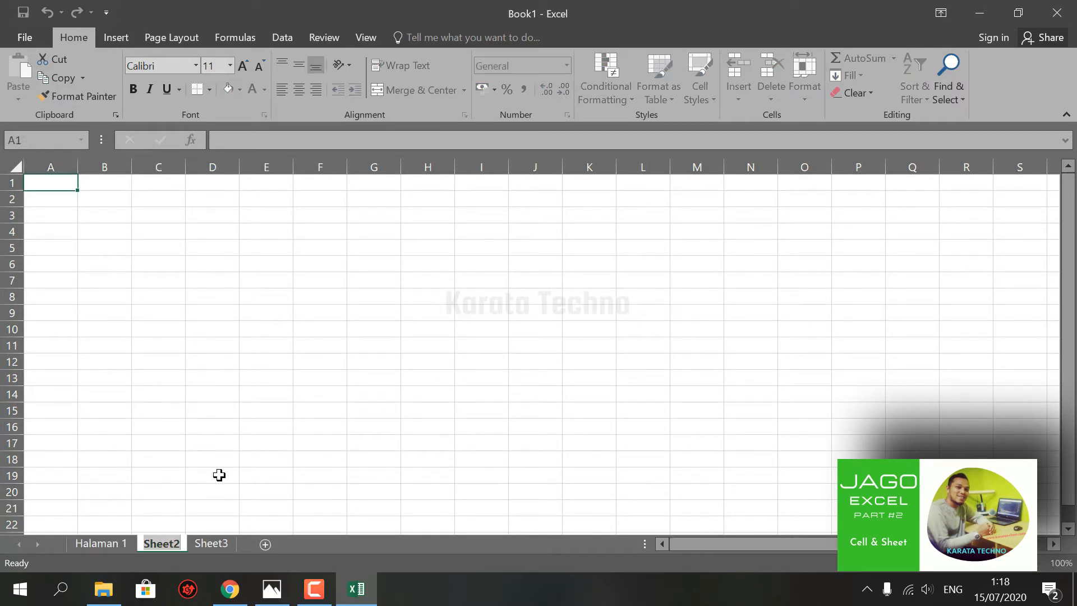
type("Halaman 2")
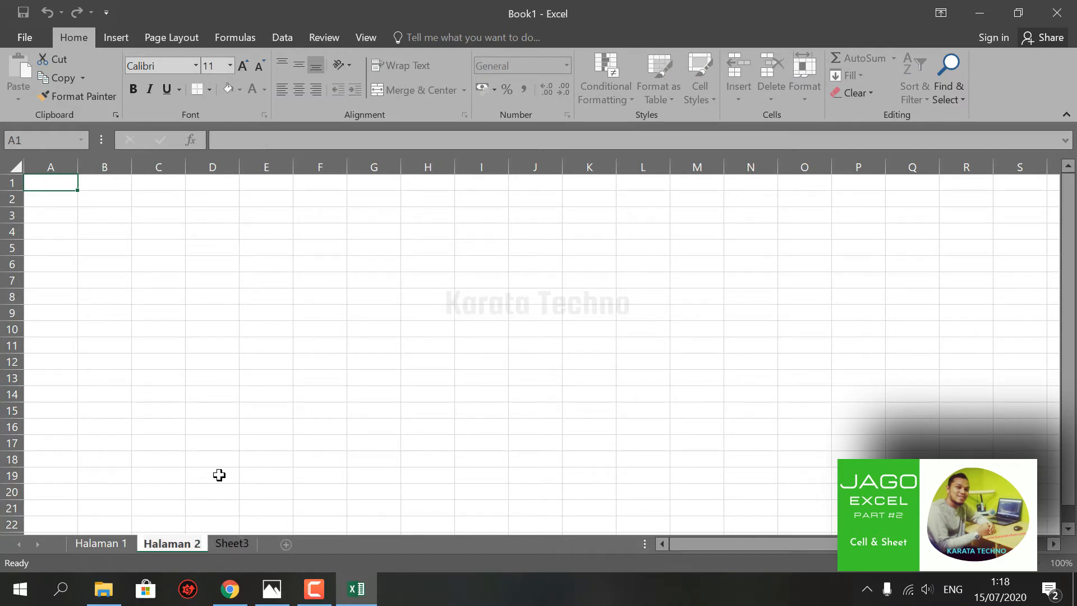
key("Return")
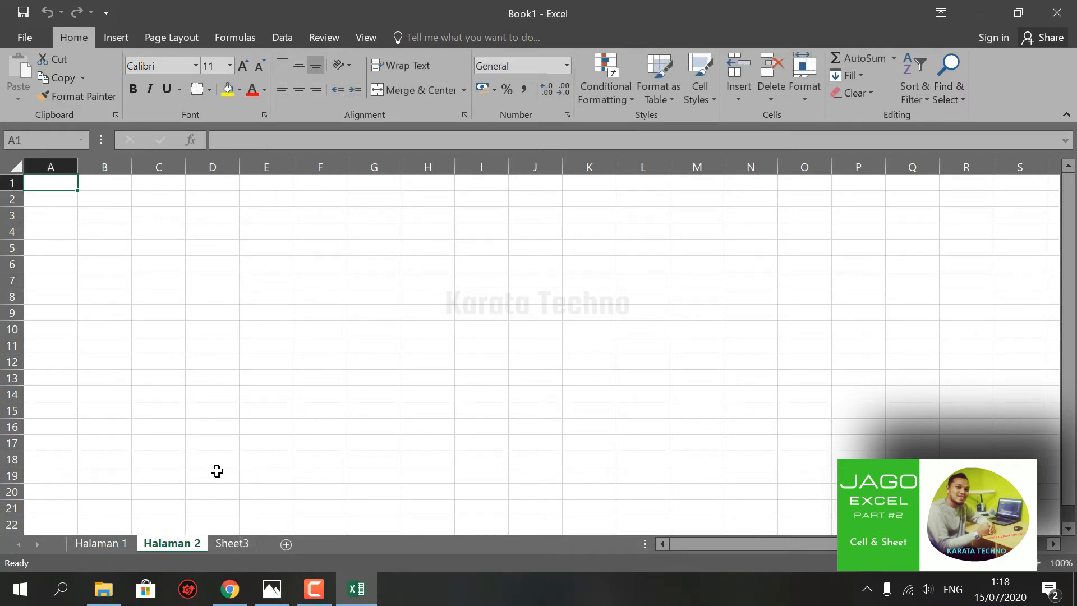
- Rename the worksheet Sheet3 as Halaman 3 and select cell D18 on it
left_click(236, 546)
double_click(236, 547)
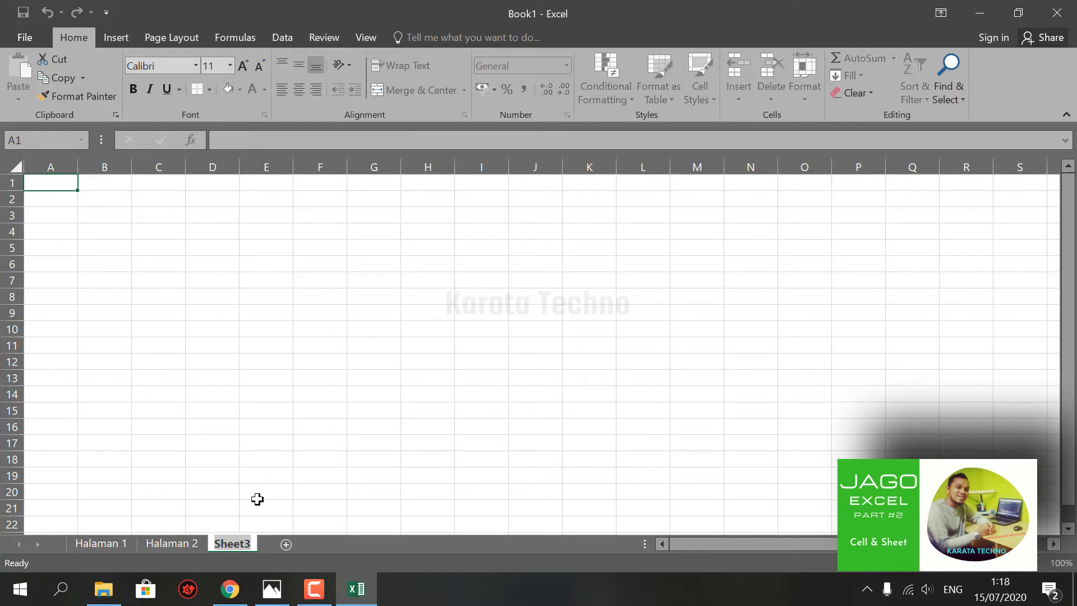
type("Halaman ")
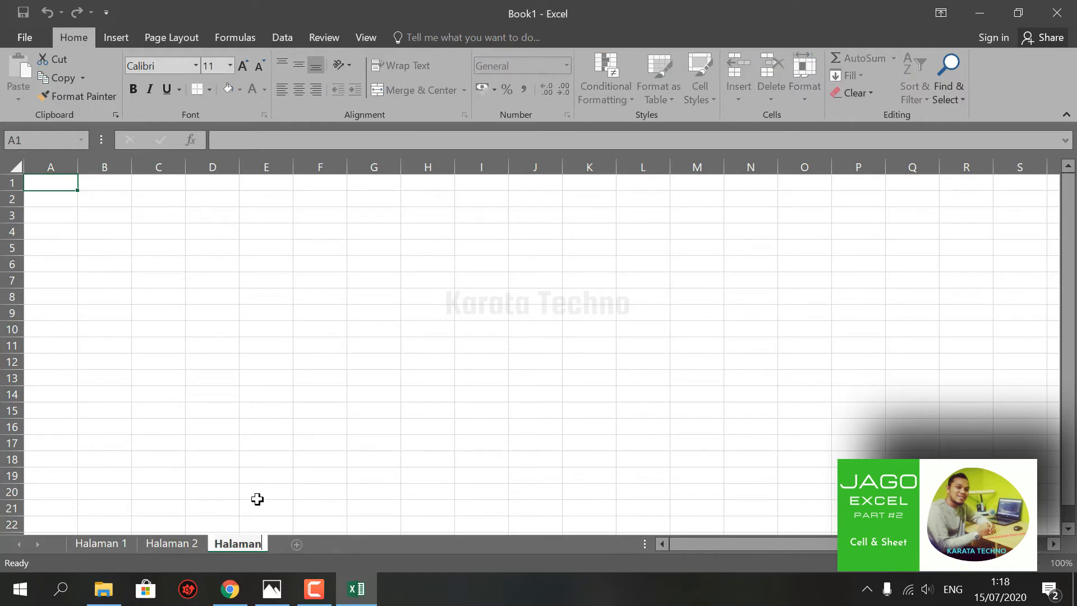
type("3")
key("Return")
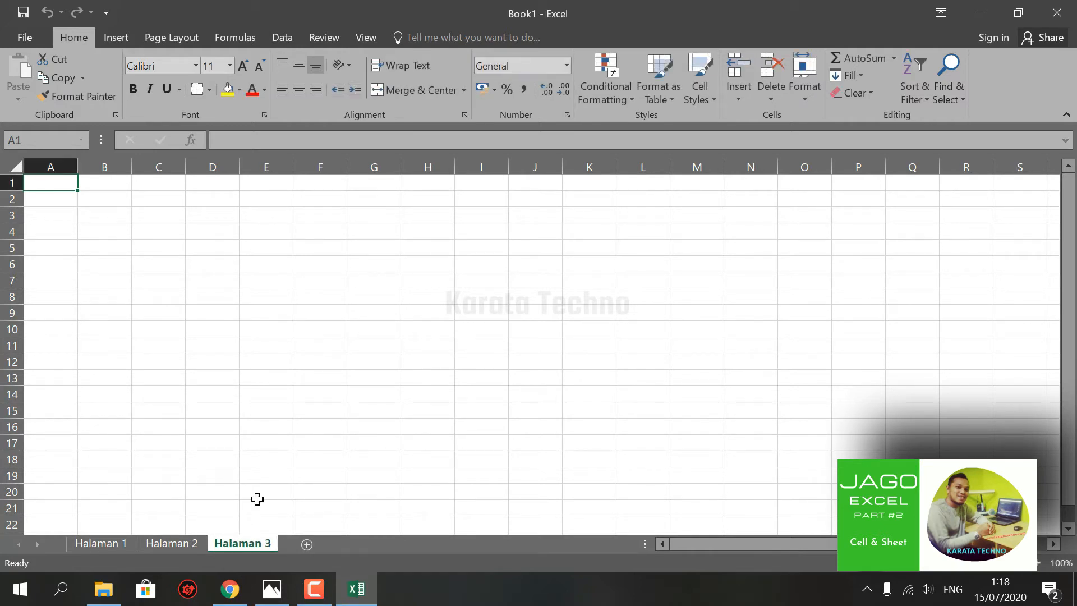
left_click(188, 460)
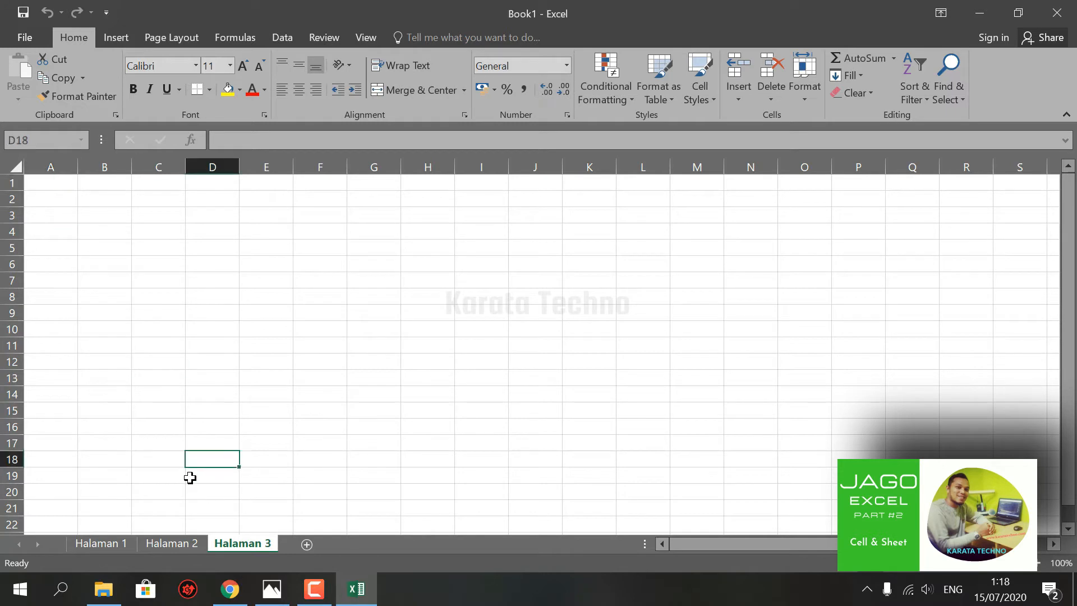
- Switch back and forth through the sheets Halaman 1, Halaman 2 and Halaman 3, finishing on Halaman 1
left_click(116, 543)
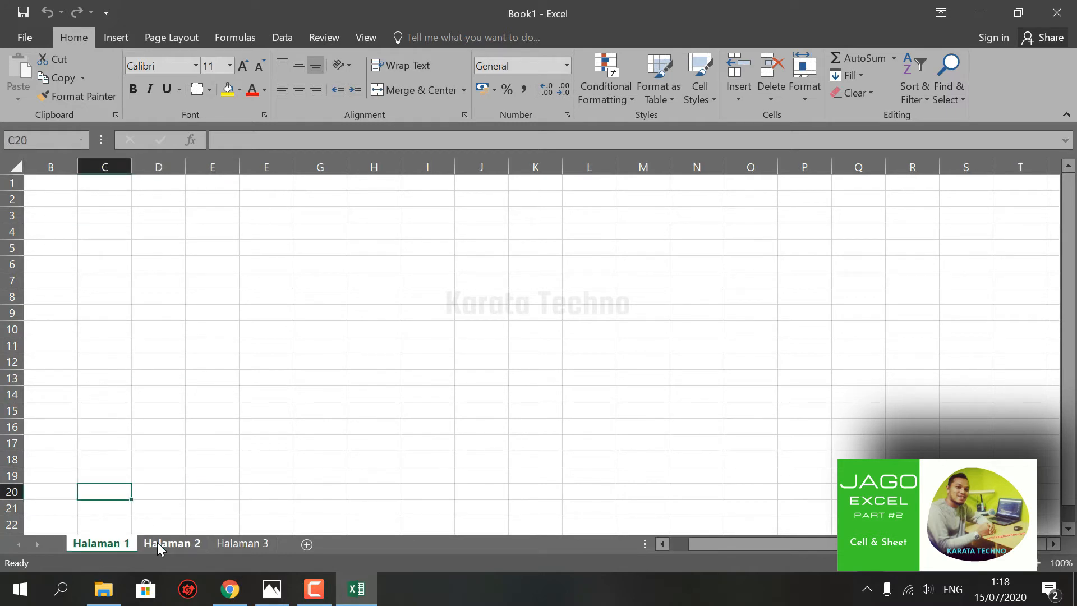
left_click(190, 543)
left_click(230, 546)
left_click(173, 546)
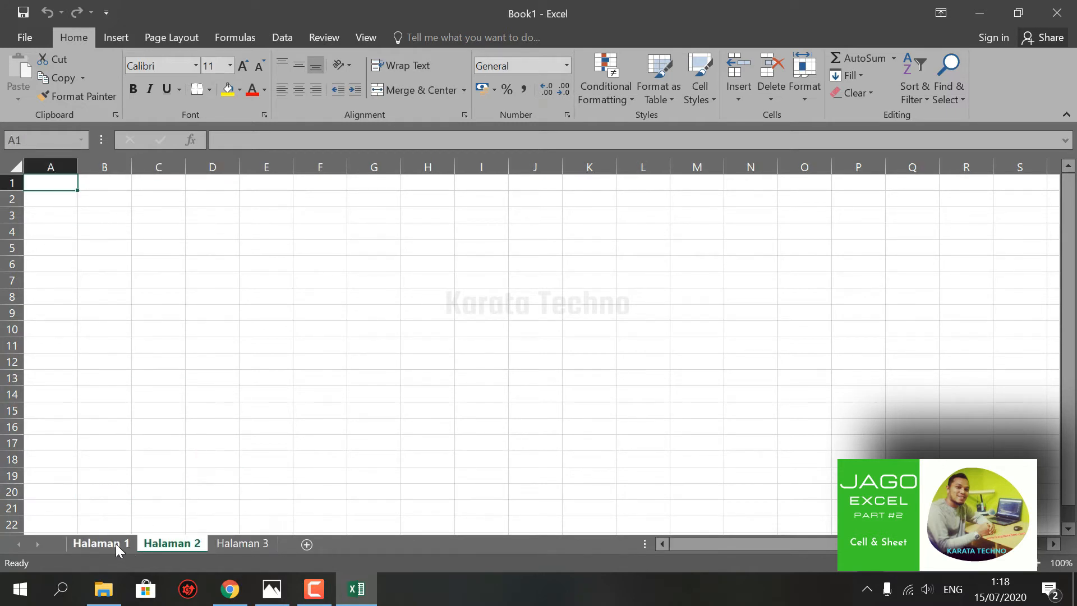
left_click(115, 543)
left_click(153, 543)
left_click(235, 545)
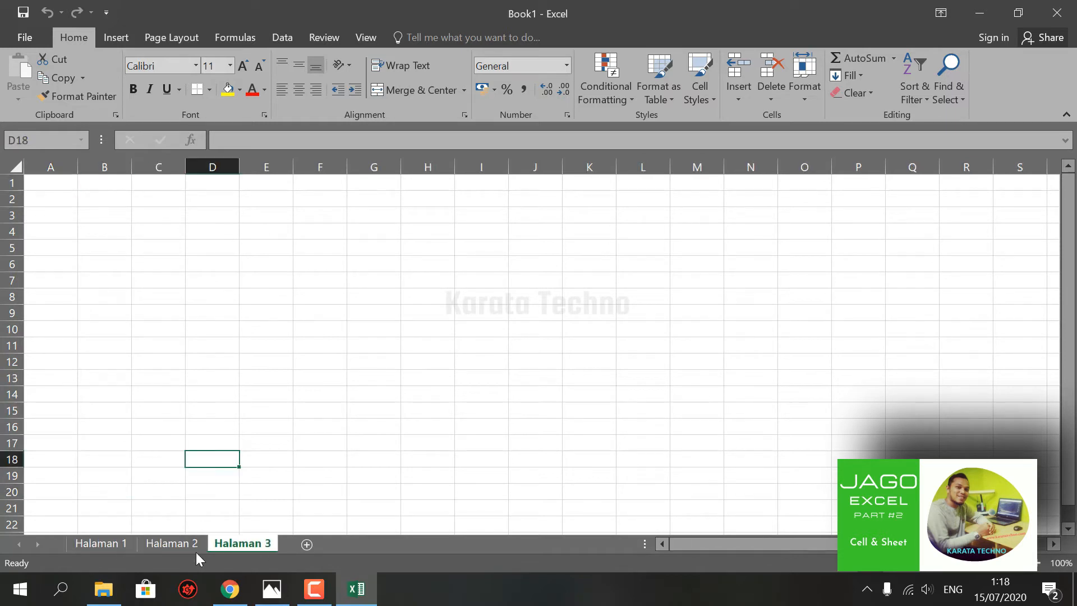
left_click(174, 546)
left_click(114, 541)
left_click(167, 547)
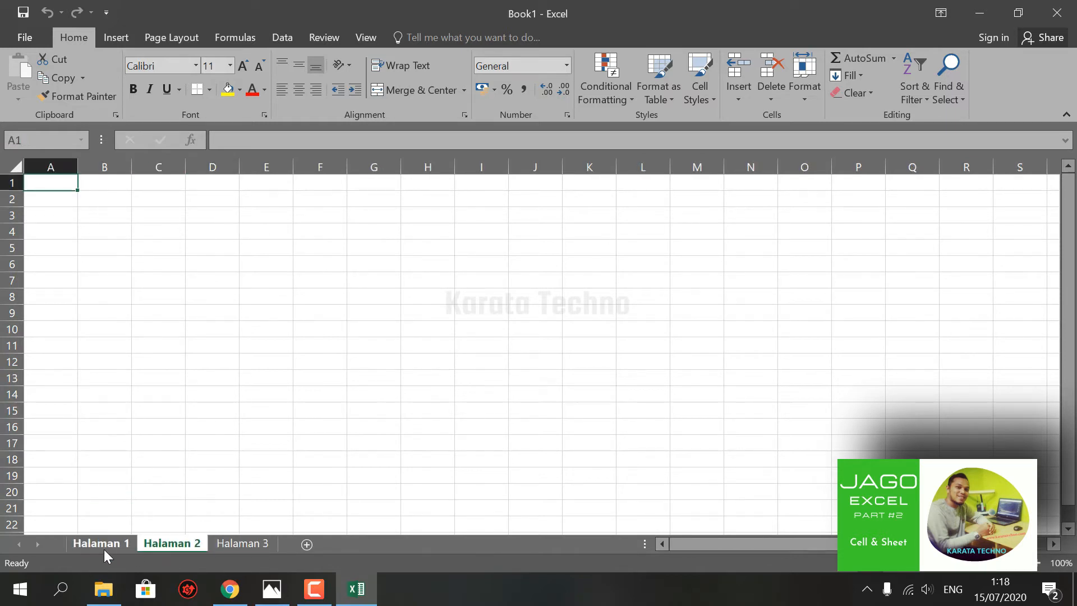
left_click(103, 547)
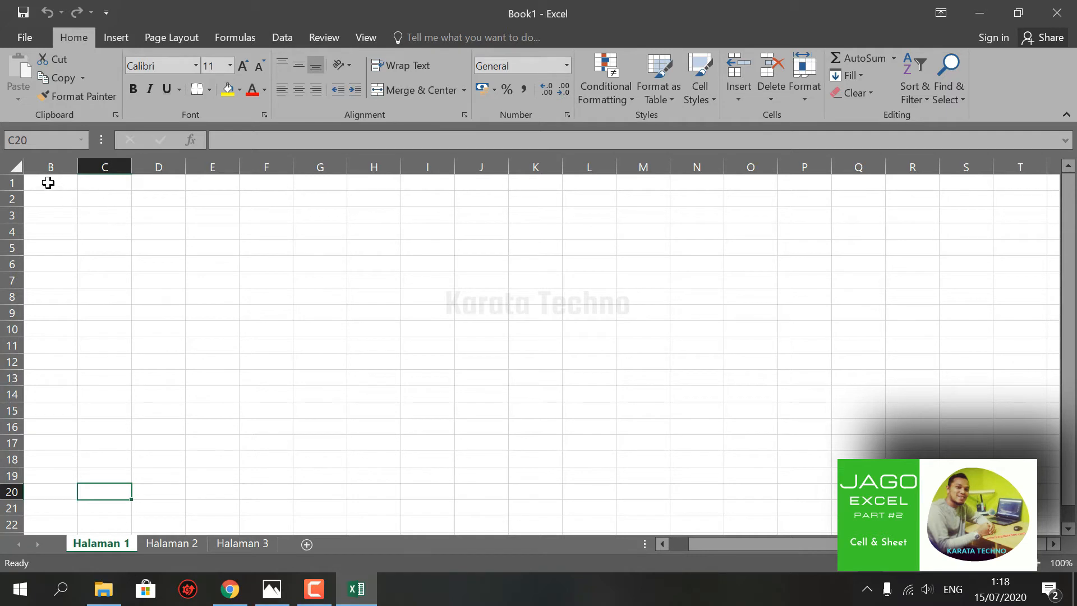
- Enter the heading Nama-Nama Buah in cell A1 of the sheet Halaman 1
left_click_drag(800, 543, 759, 540)
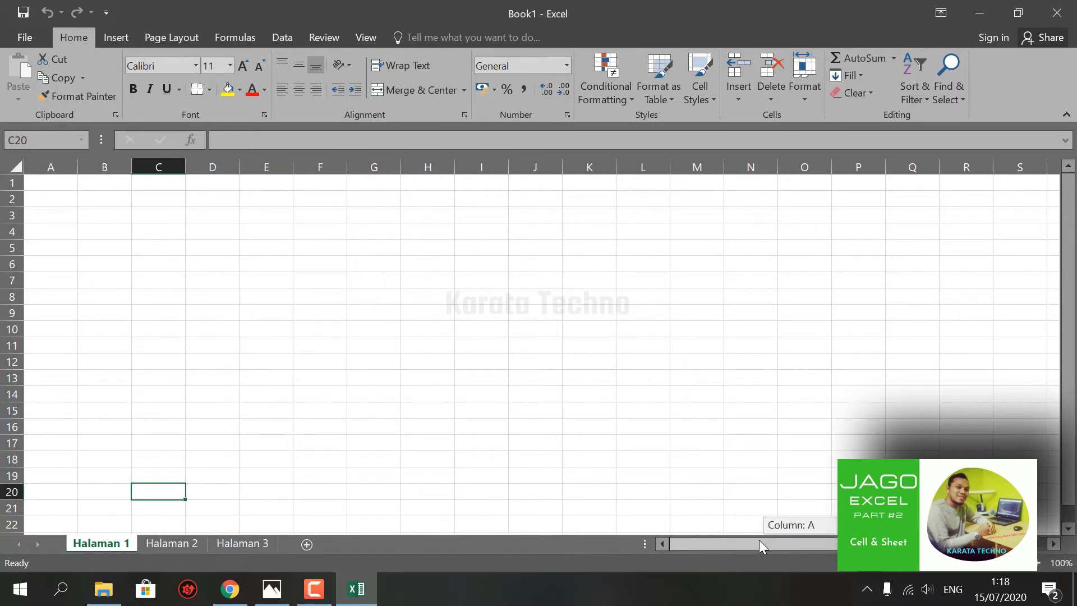
left_click(42, 184)
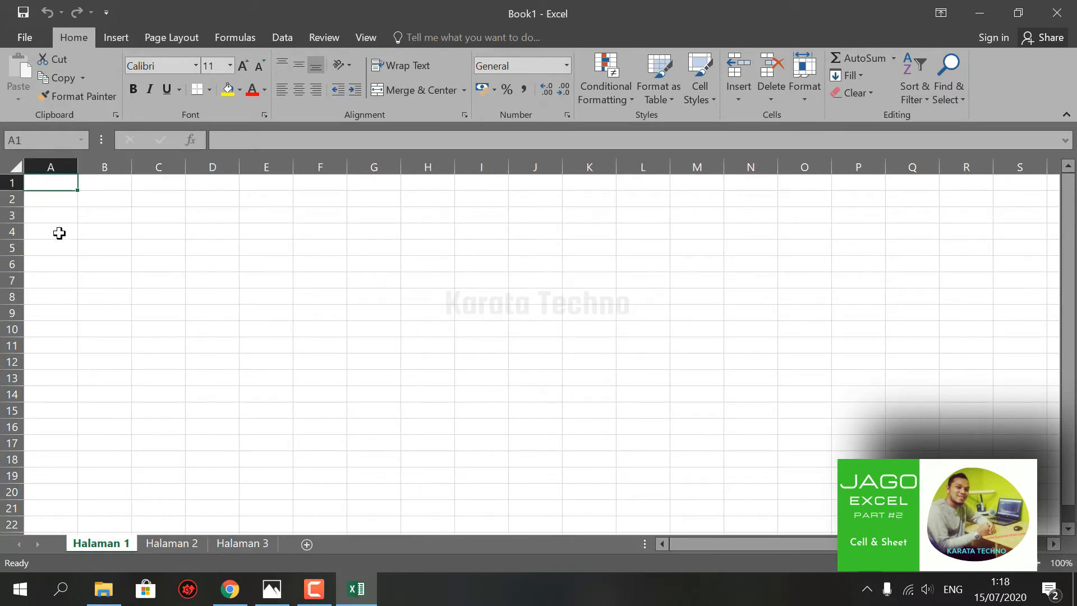
left_click(53, 200)
left_click(53, 180)
type("Nama")
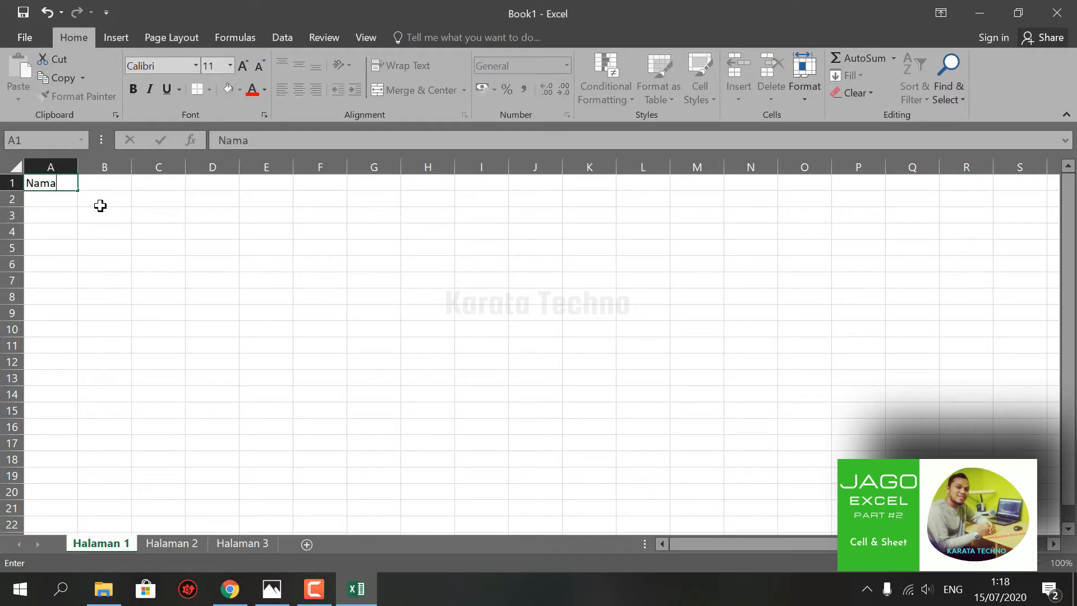
type("-Nama Buah")
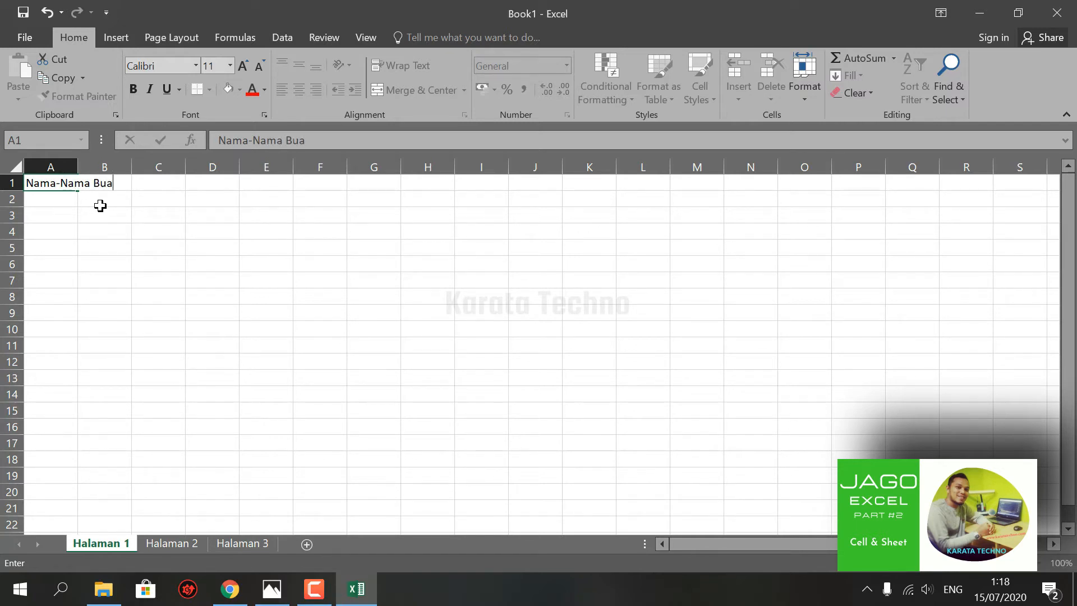
key("Return")
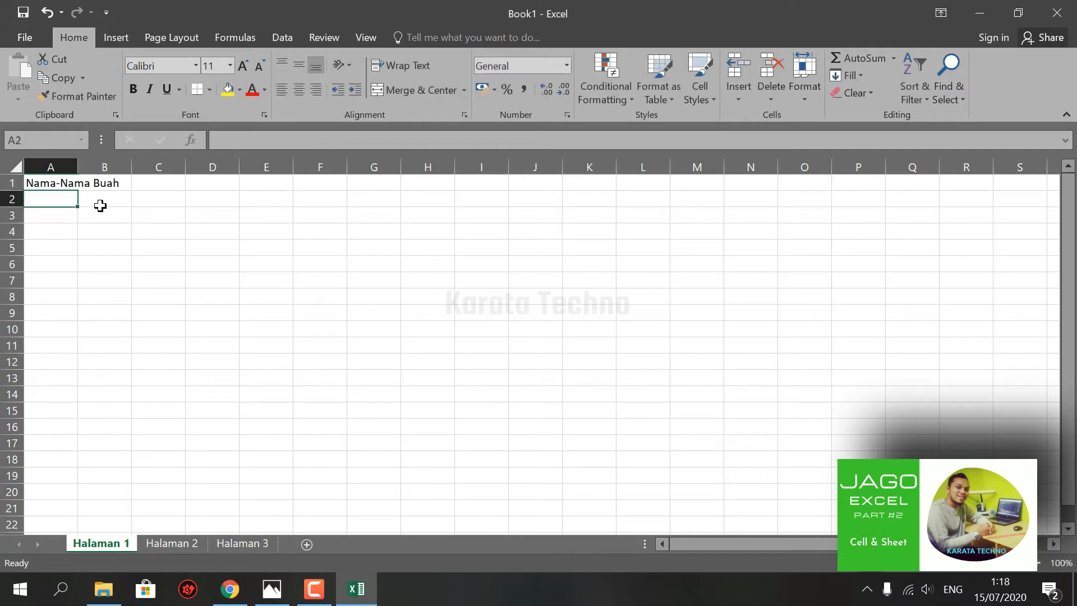
- List the fruits Mangga, Jambu and Pisang in cells A2 to A4, below the heading
key("Return")
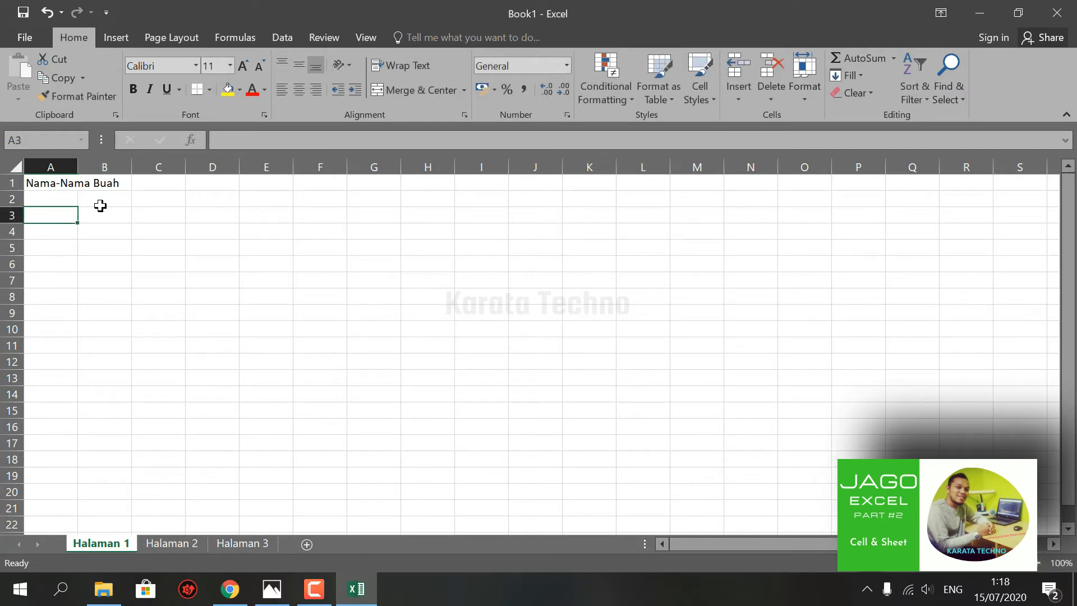
key("Up")
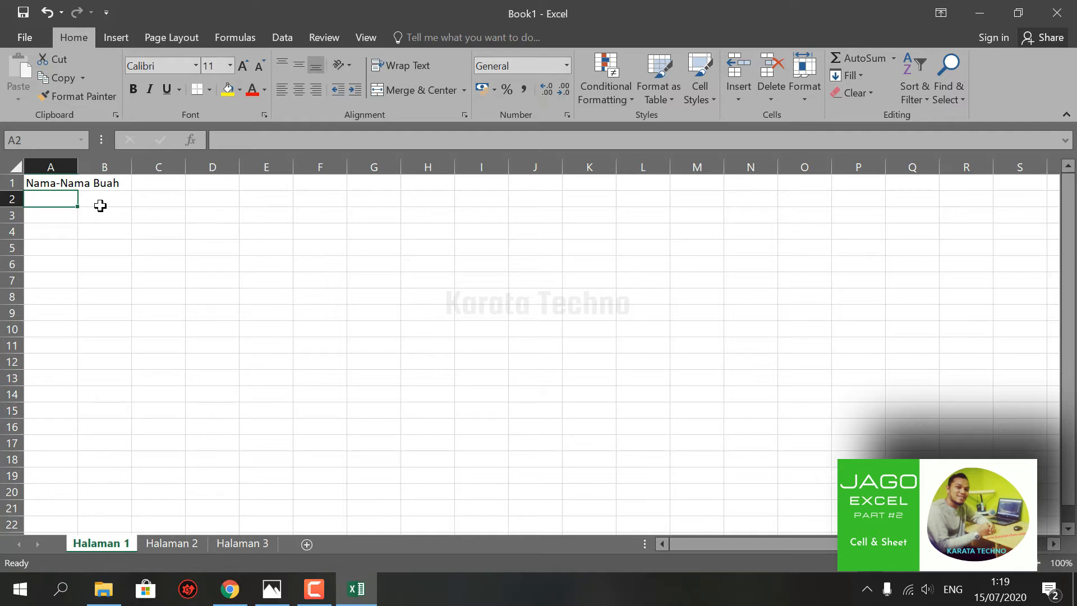
type("Mangga")
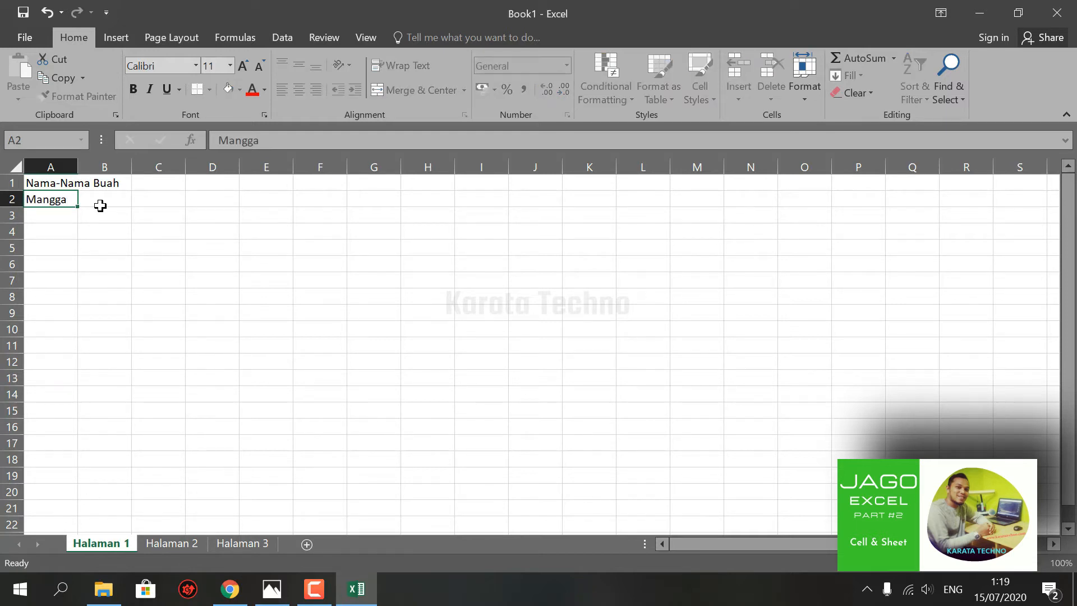
key("Return")
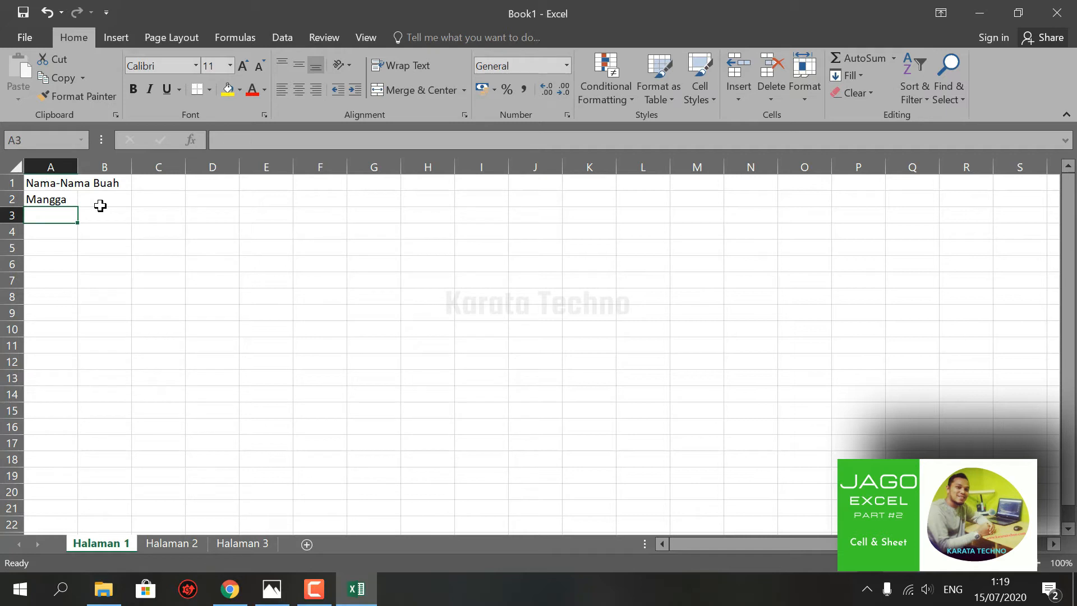
type("Jambu")
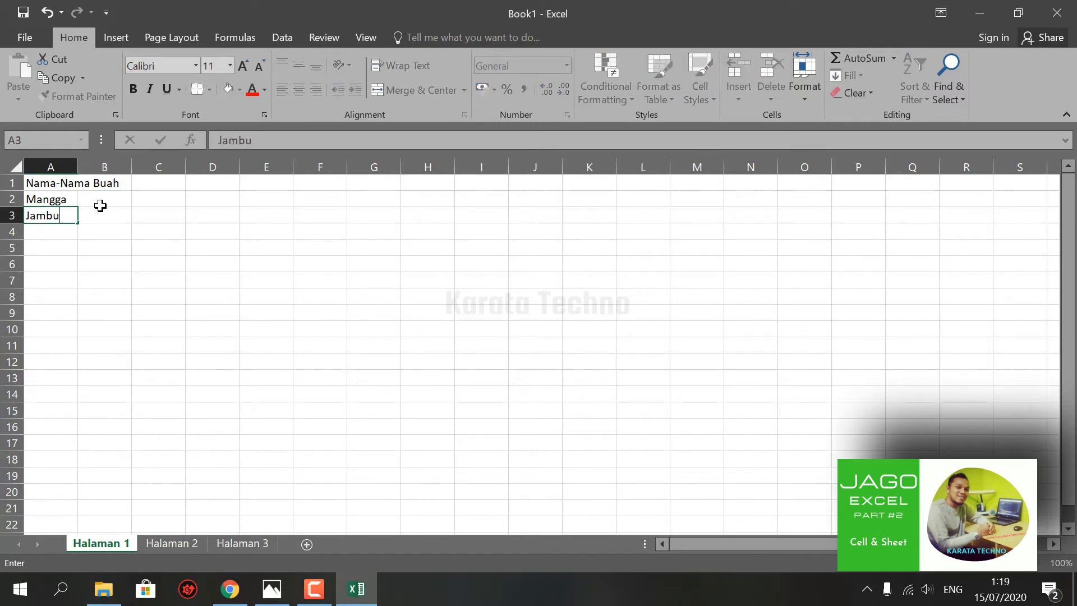
key("Return")
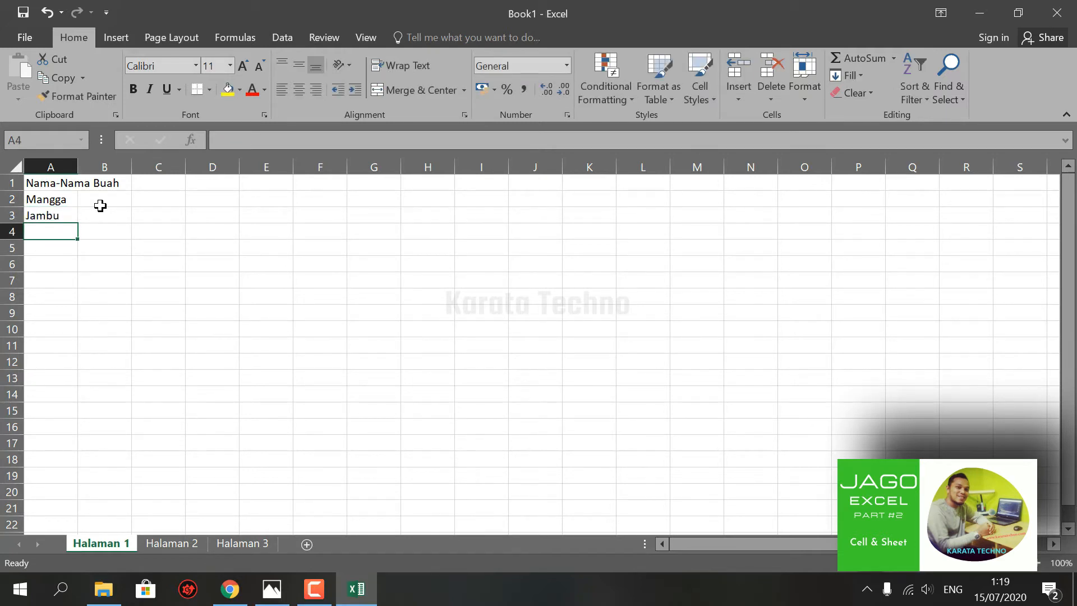
type("Pis")
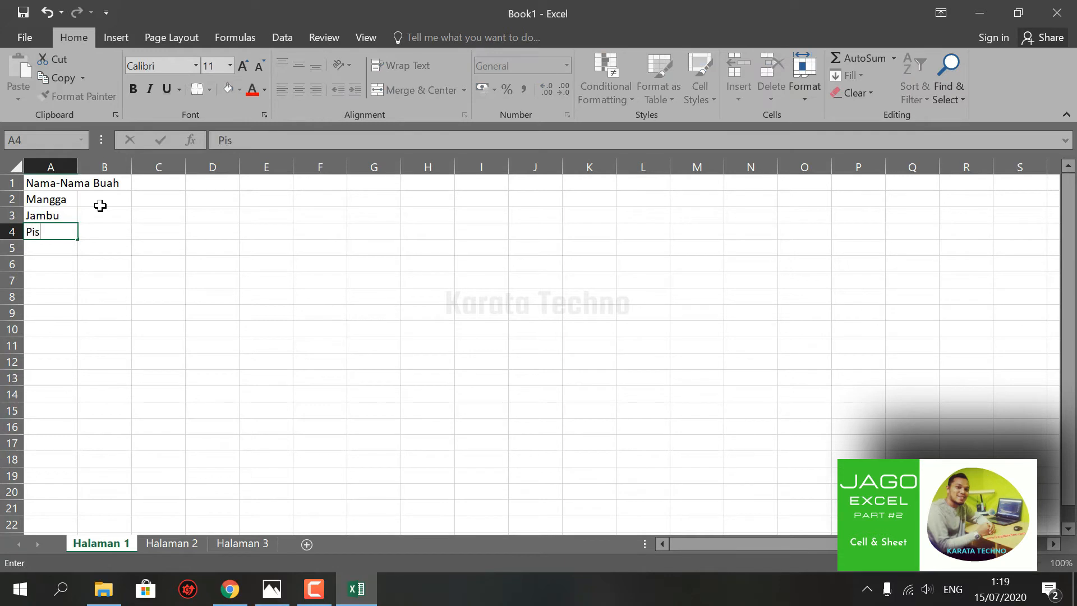
type("ang")
- Enter the heading Nama-Nama Sayur in cell A1 of the sheet Halaman 2
left_click(177, 546)
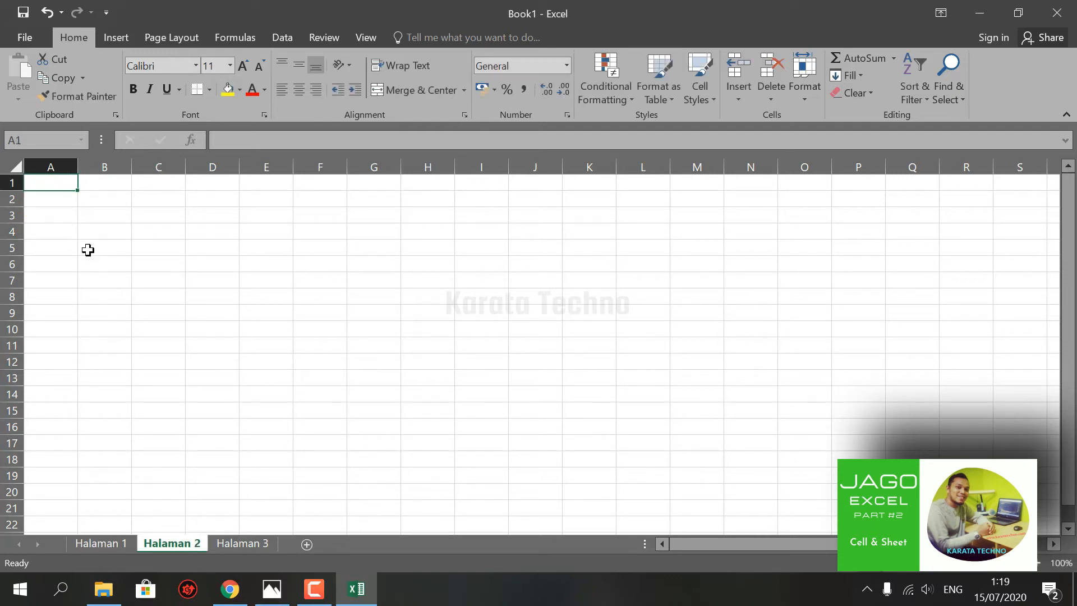
type("Na")
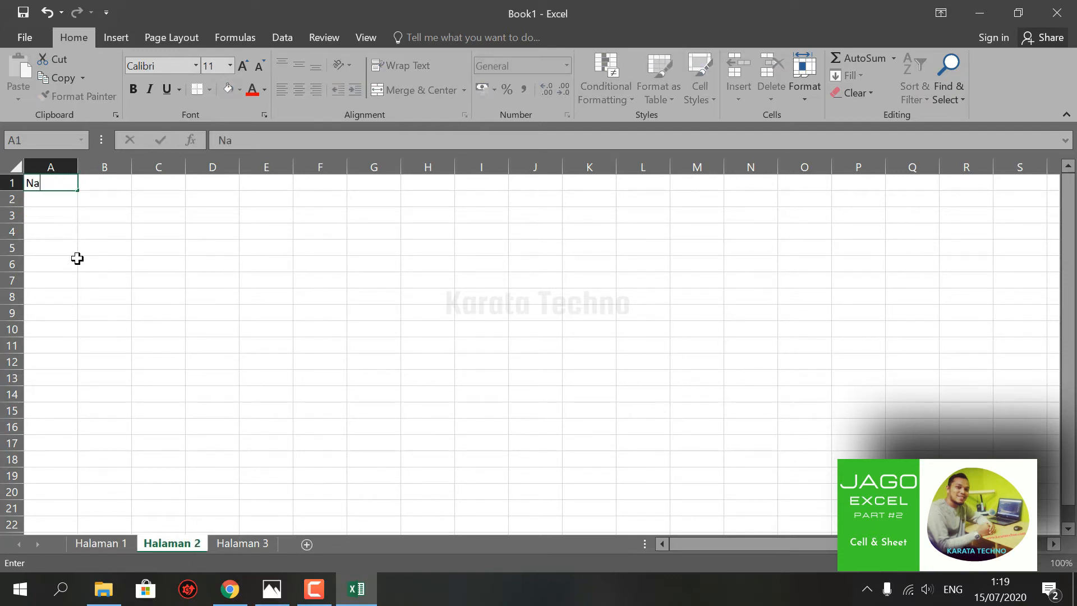
type("ma-Nama Sayur")
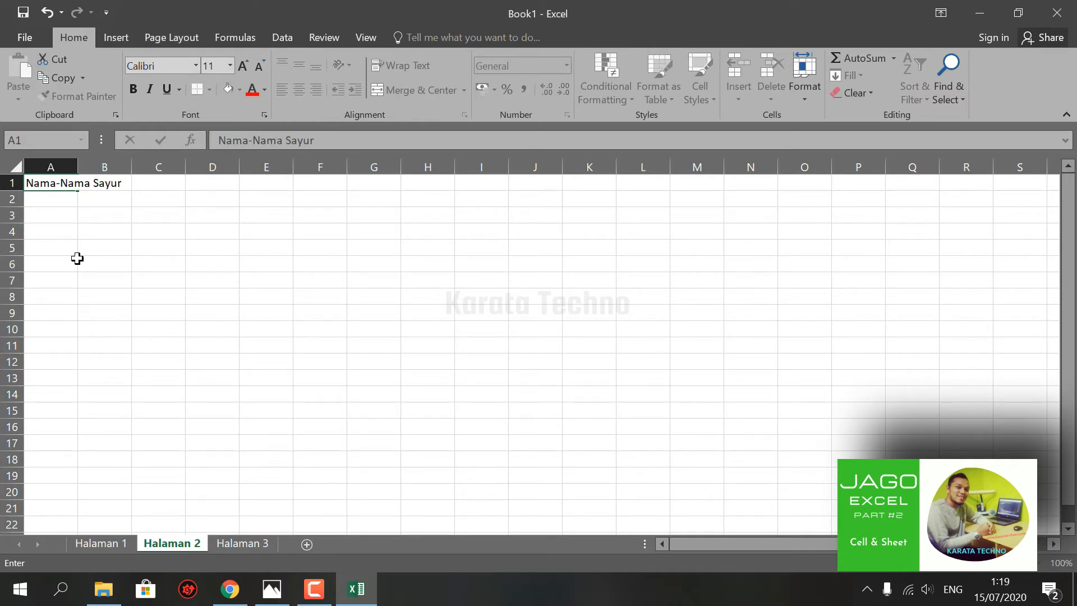
key("Return")
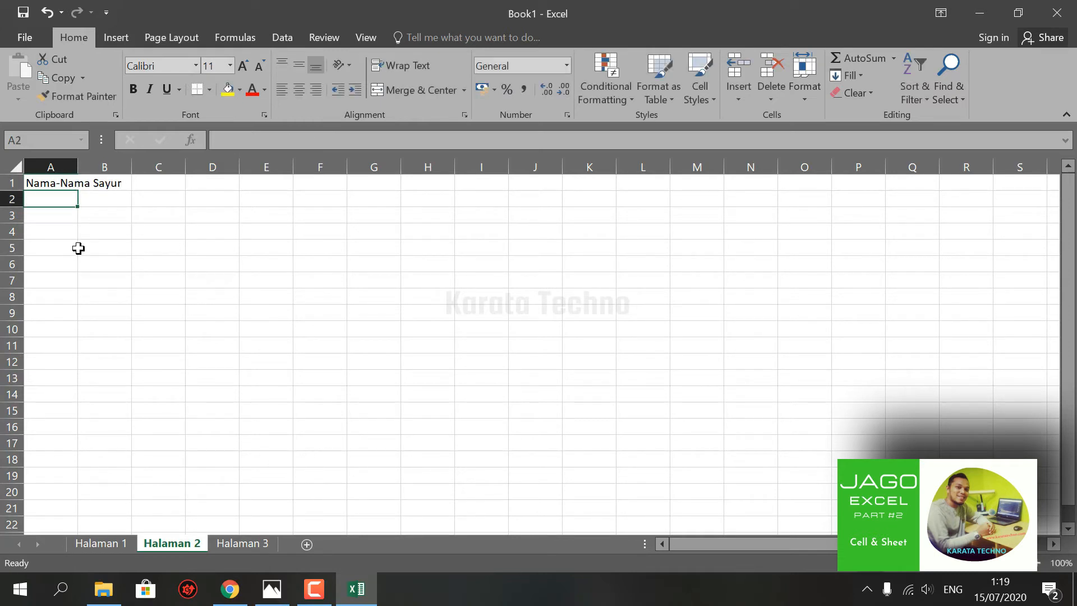
- List the vegetables Bayam, Sawi and Kangkung in cells A2 to A4 of Halaman 2
type("Bayang")
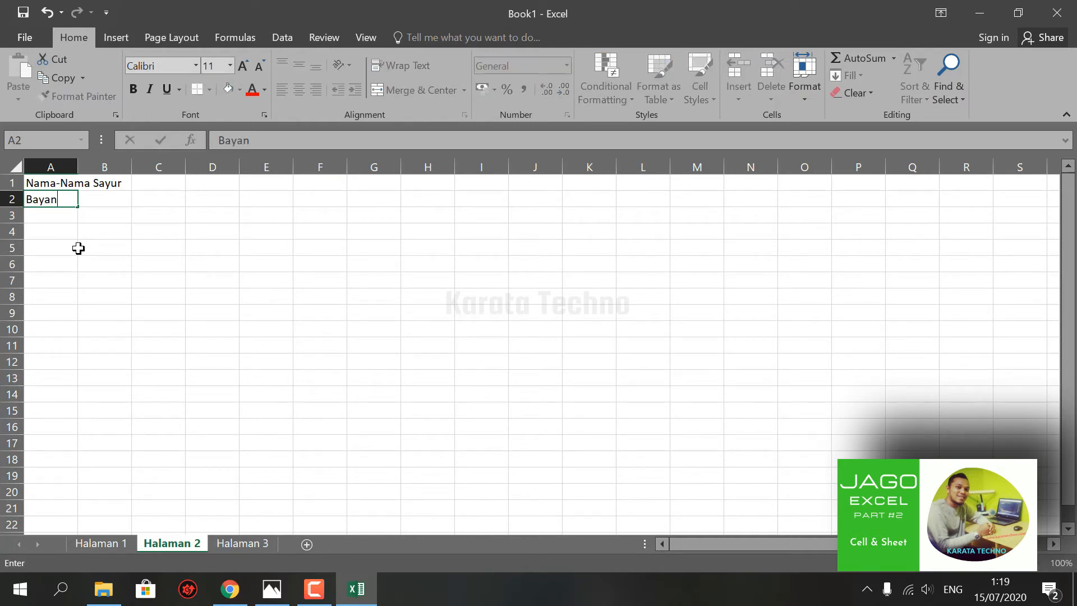
key("BackSpace")
key("BackSpace")
type("m")
key("Return")
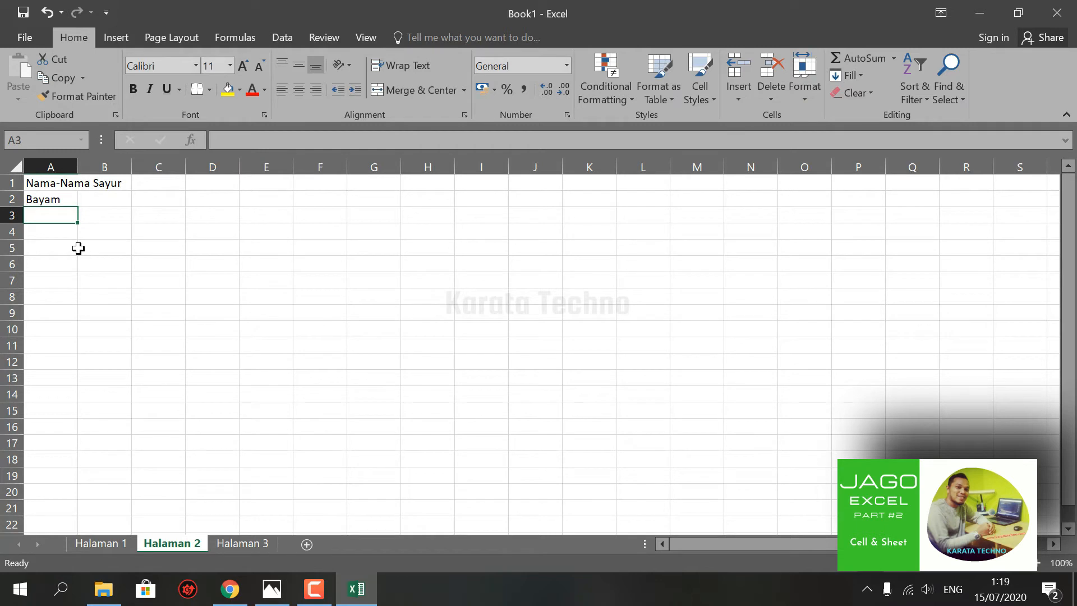
type("Sawi")
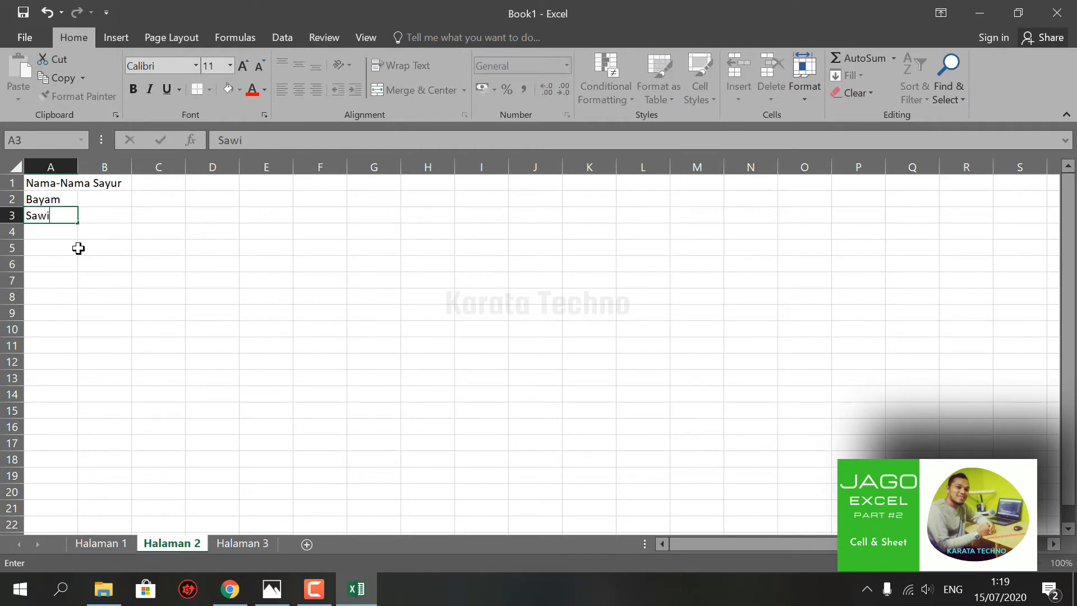
key("Return")
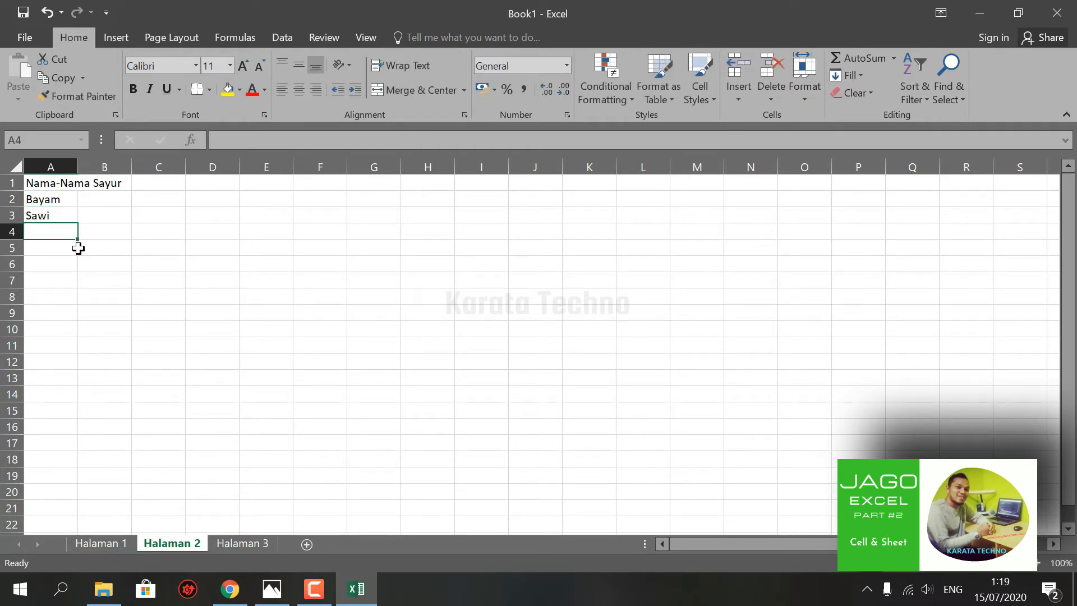
type("Kangkung")
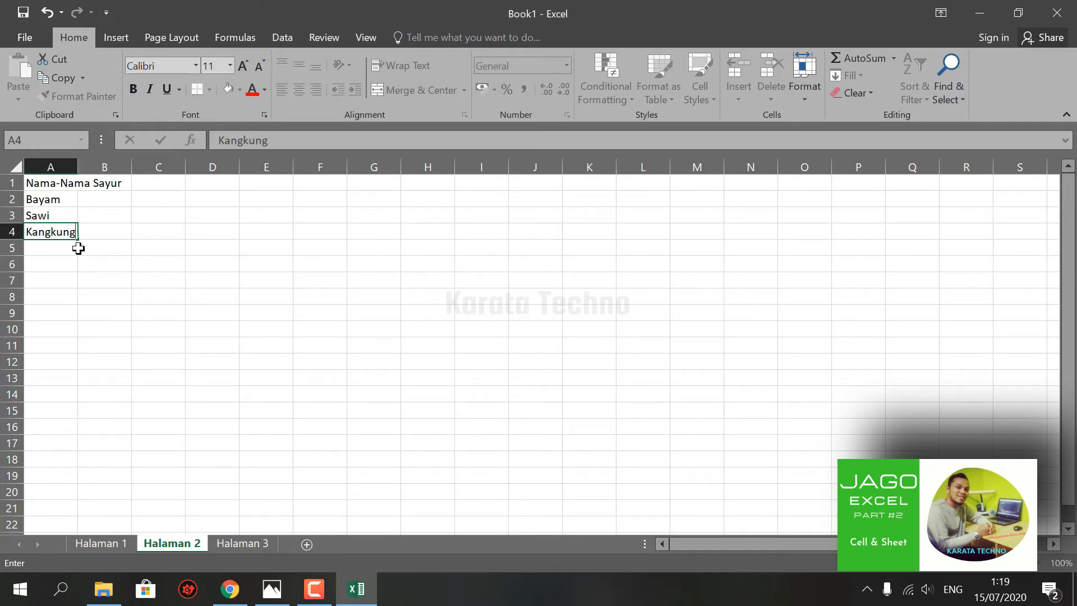
key("Return")
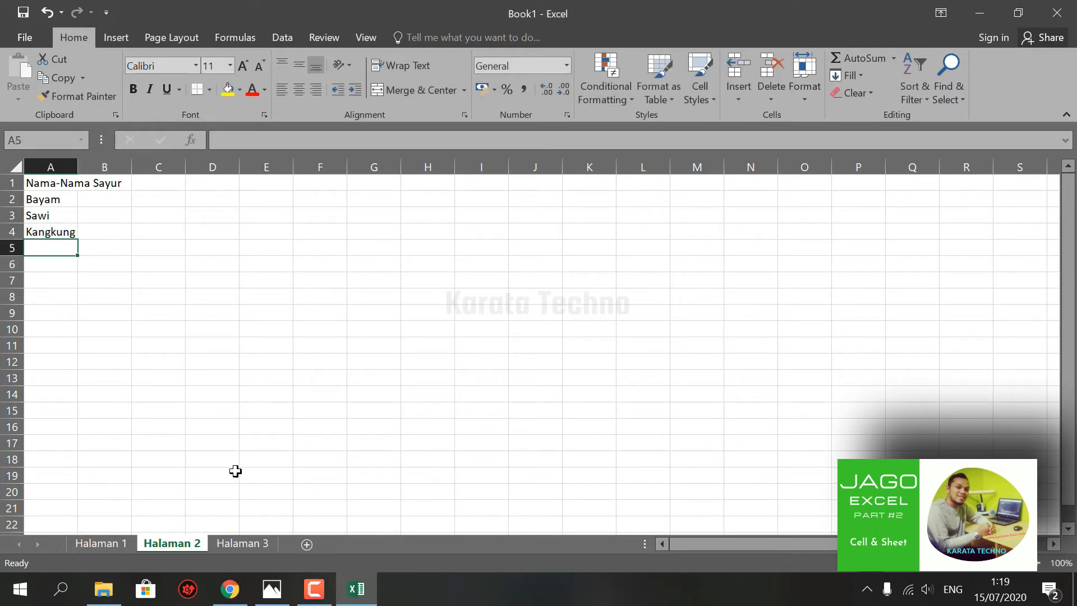
- View the sheet Halaman 3, then return to Halaman 1 and select cells B6, A4 and A3 in turn
left_click(242, 544)
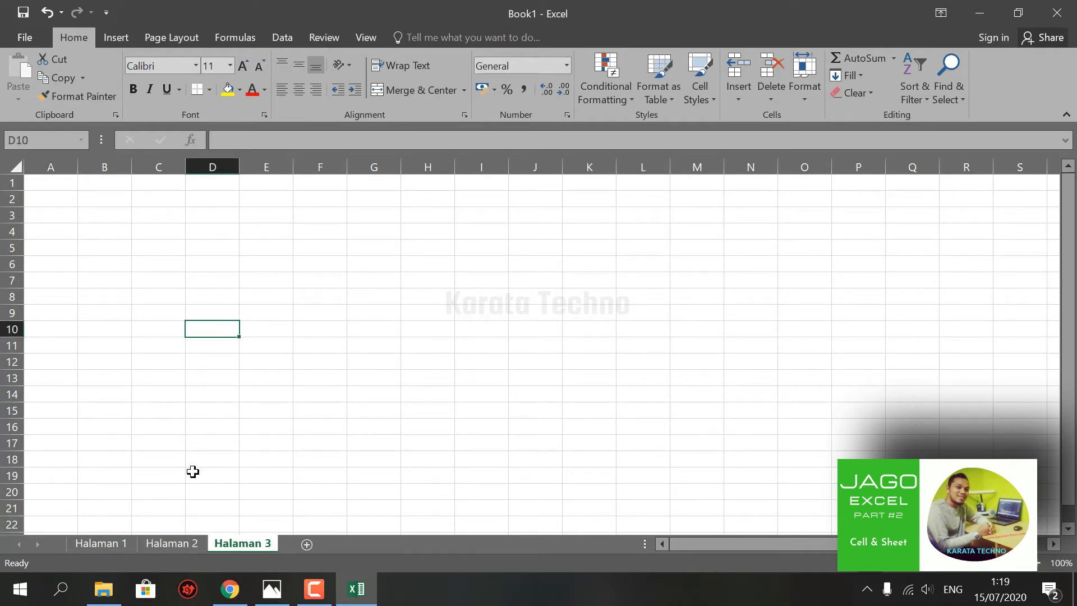
left_click(101, 543)
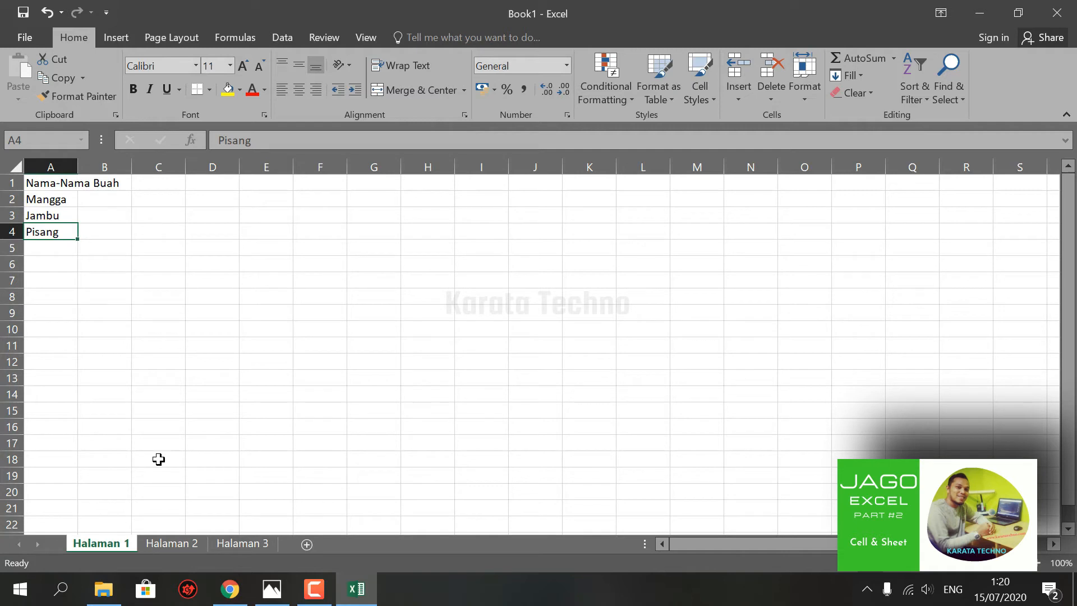
left_click(107, 259)
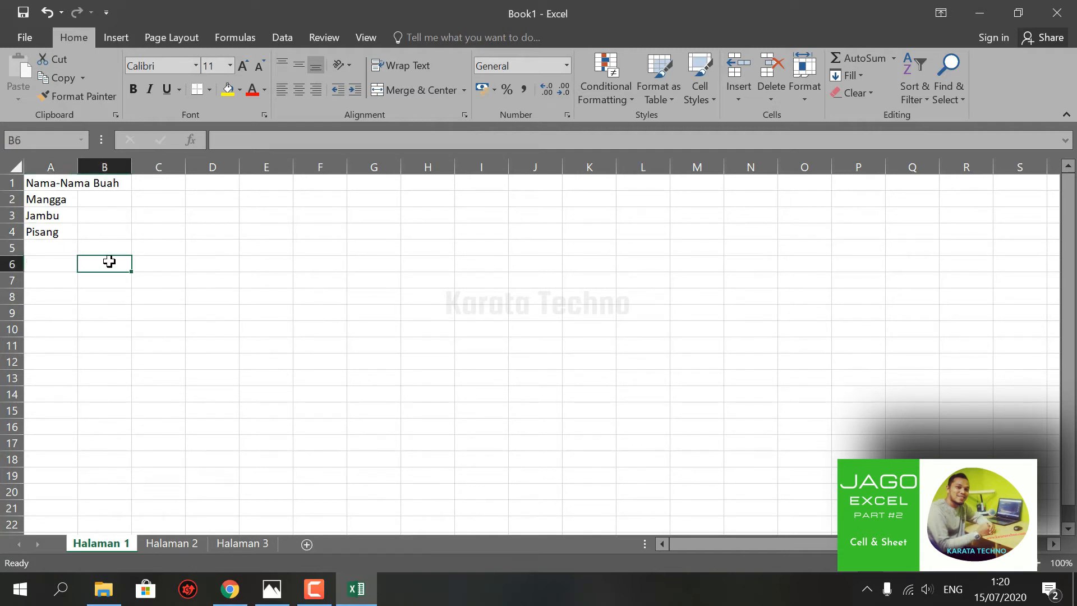
left_click(45, 229)
left_click(53, 211)
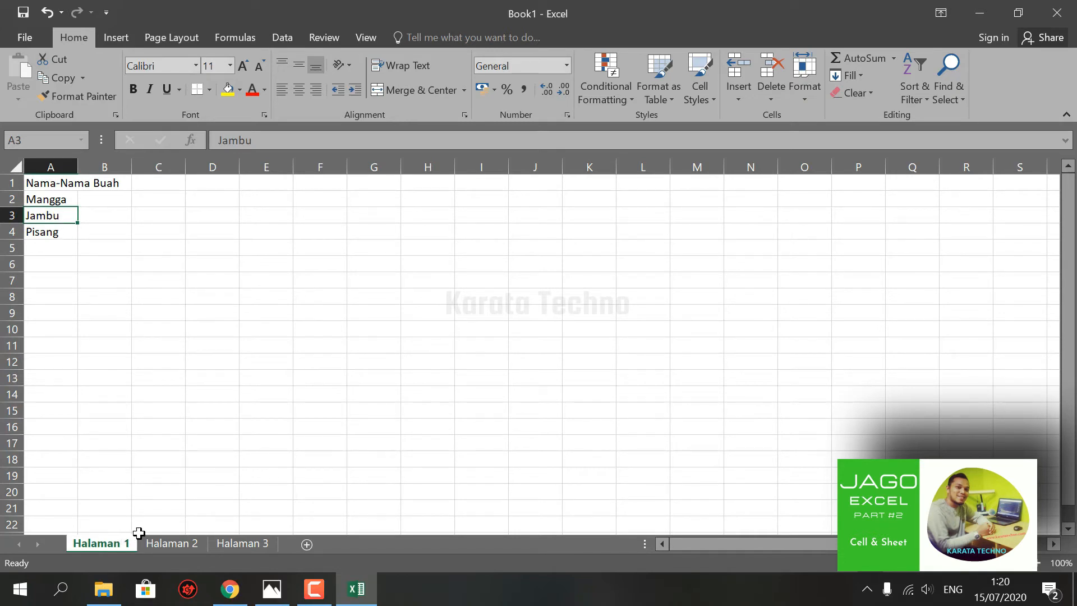
- Open the sheet Halaman 3 and select several of its cells in turn, finishing on E11
left_click(234, 544)
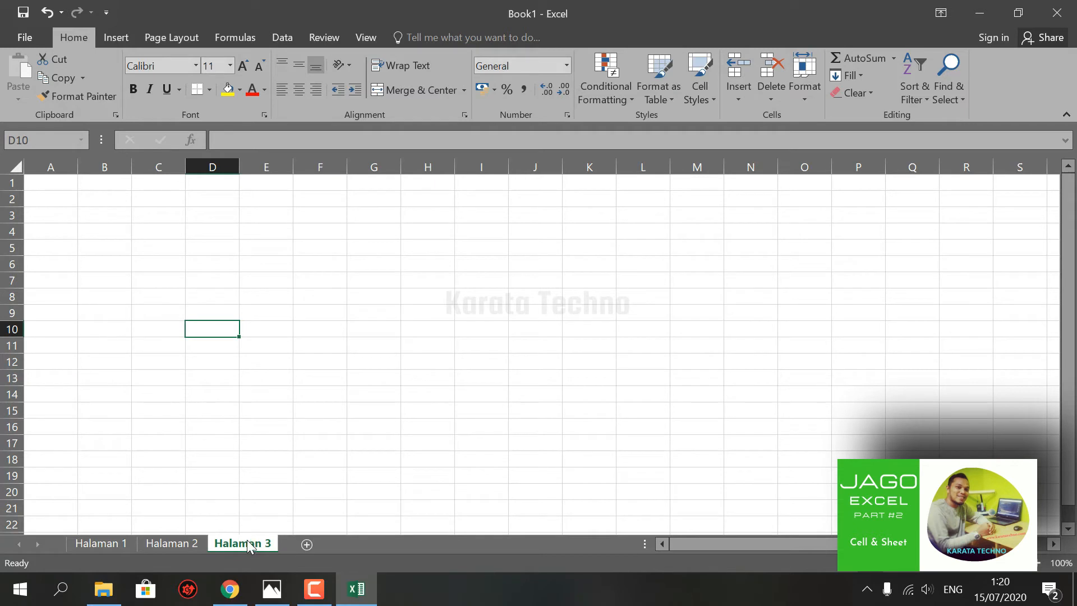
left_click(227, 253)
left_click(101, 247)
left_click(203, 282)
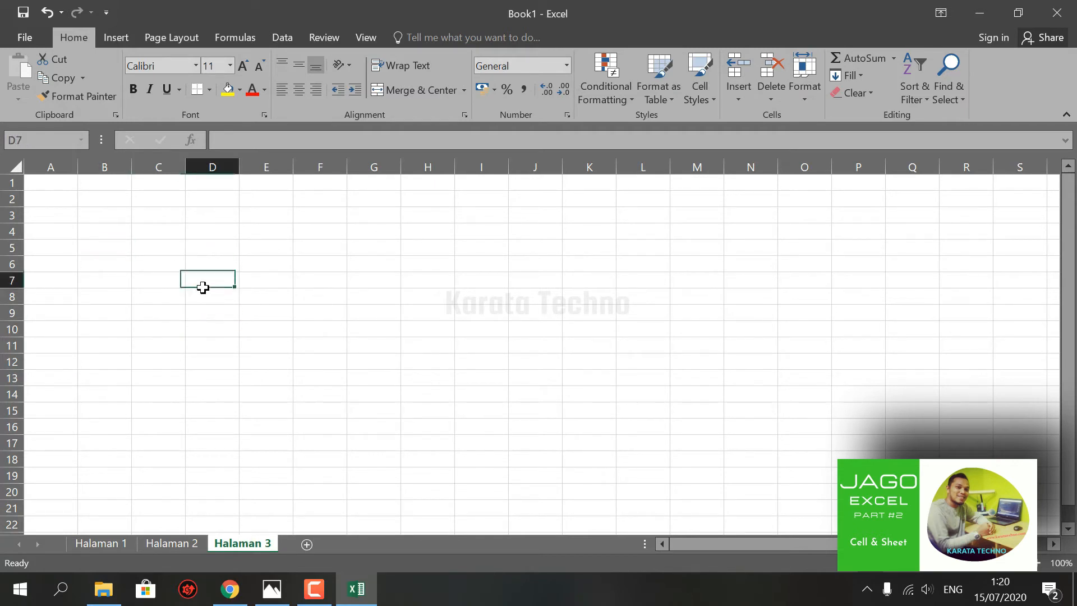
left_click(257, 343)
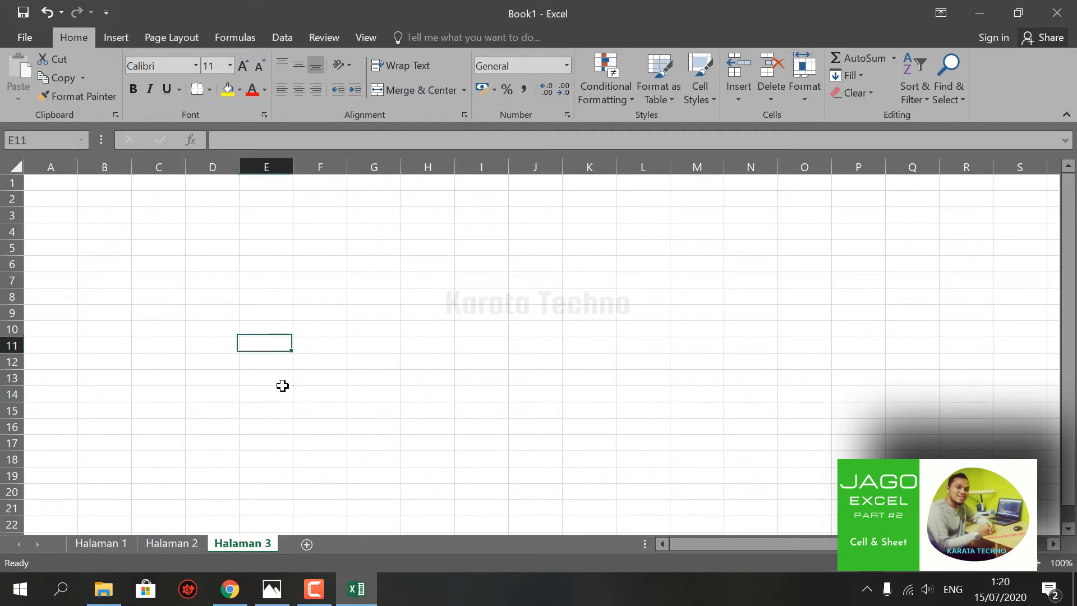
- Go back to Halaman 1 and look through the fruit list in cells A1 to A4, finishing on A3
left_click(108, 543)
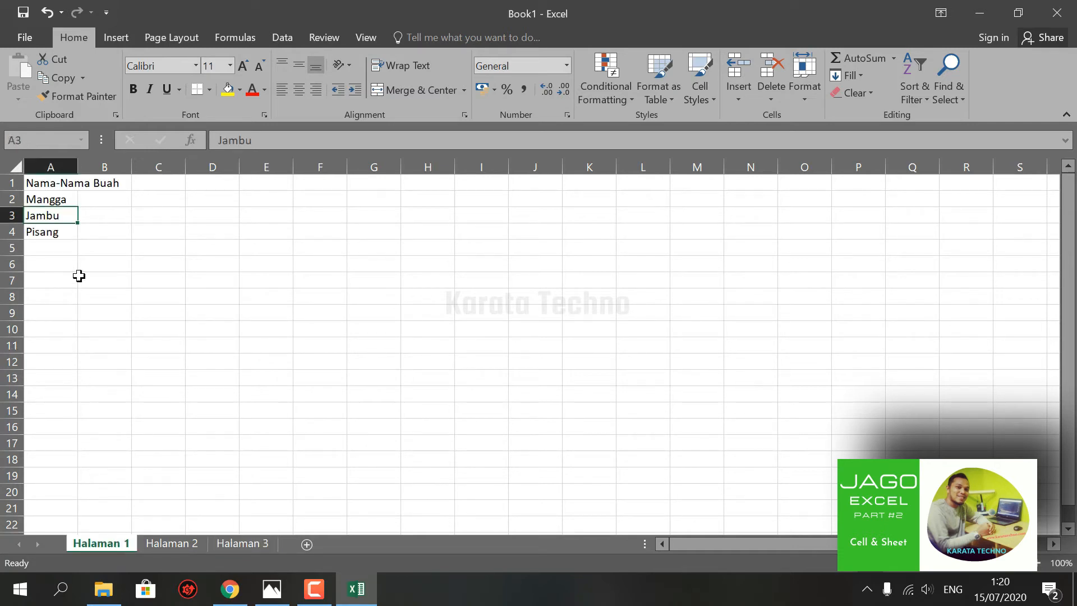
left_click(48, 232)
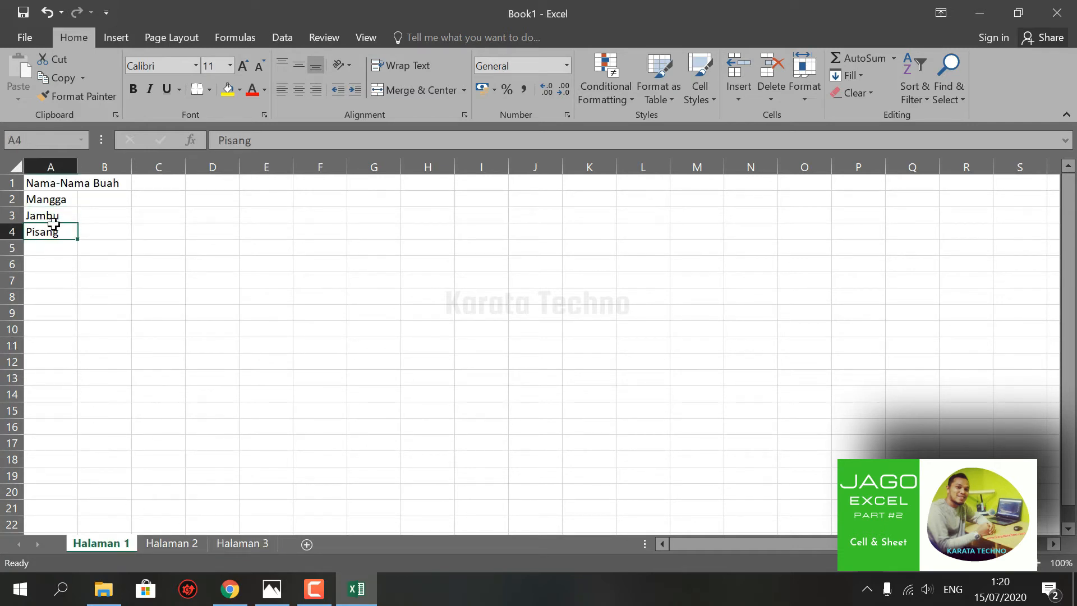
left_click(50, 210)
left_click(44, 183)
left_click(50, 199)
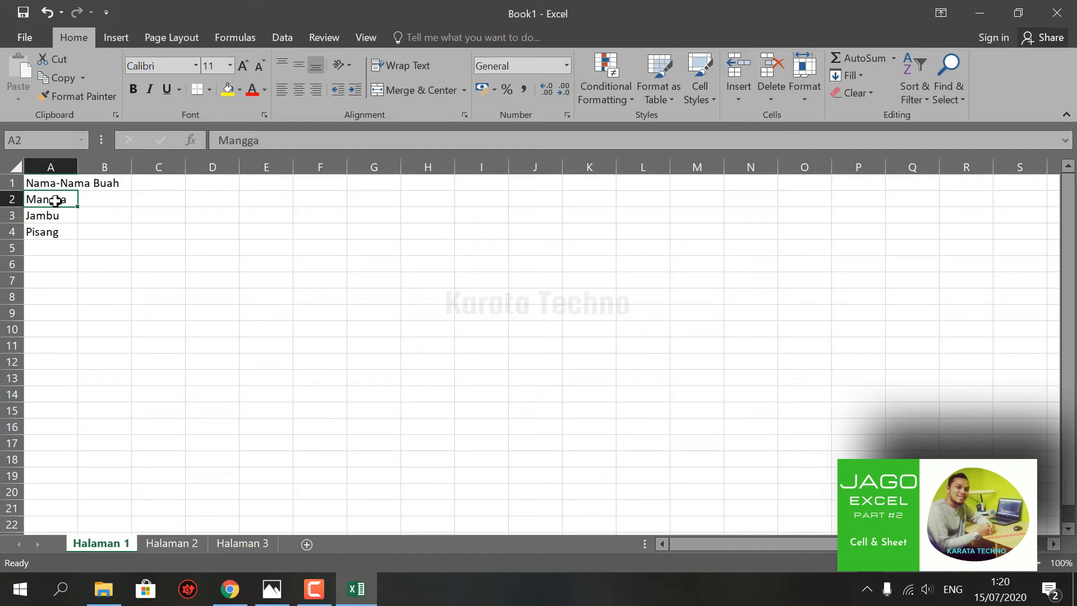
left_click(48, 232)
left_click(55, 214)
- Open Halaman 2 and look through the vegetable list in cells A2 to A4, finishing on cell A6
left_click(178, 544)
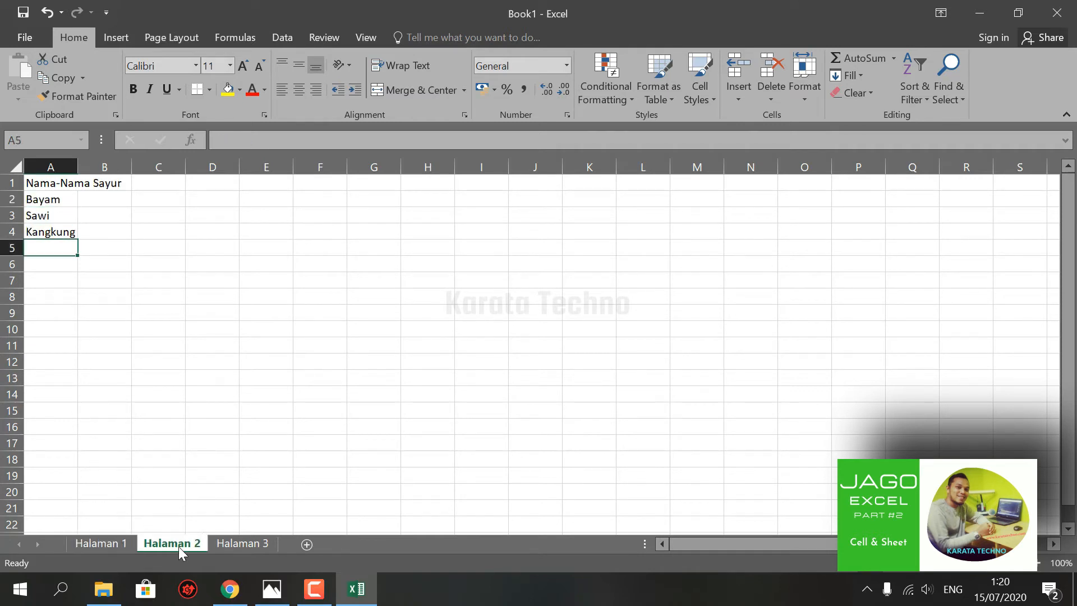
left_click(56, 201)
left_click(55, 216)
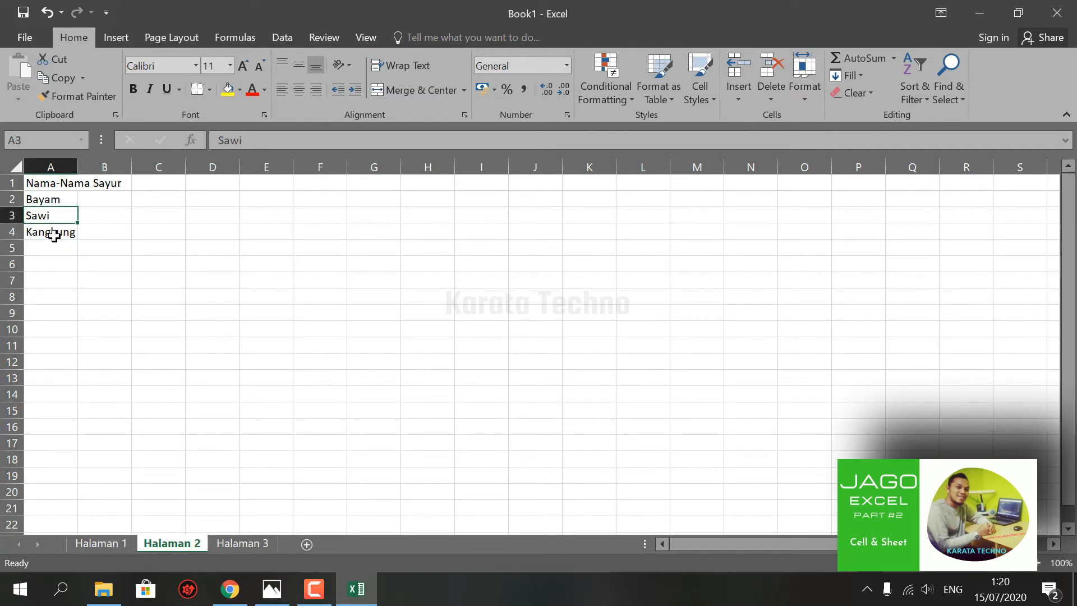
left_click(52, 232)
left_click(49, 260)
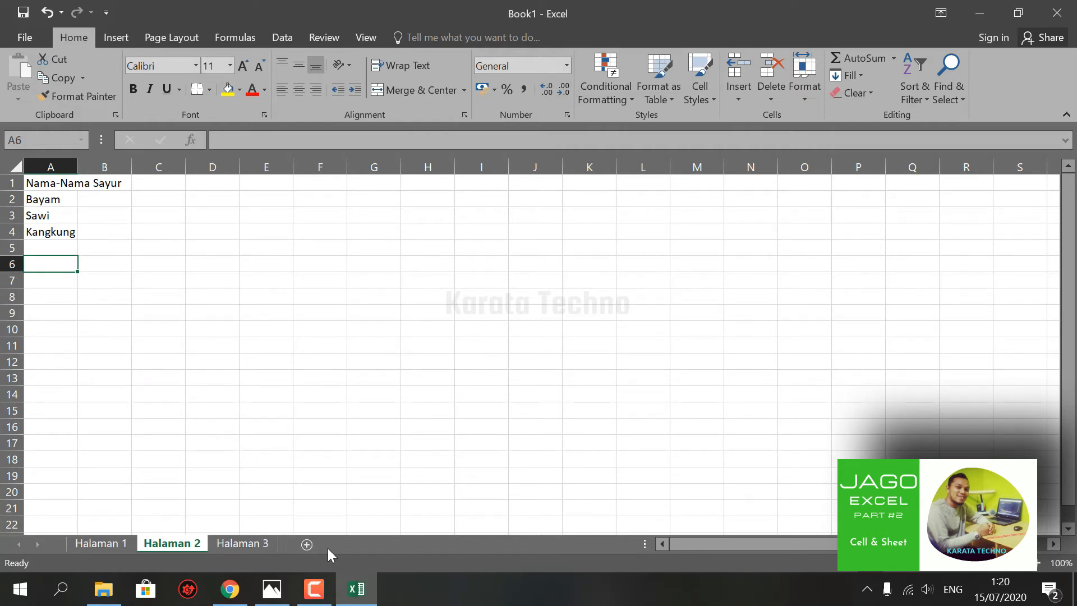
- Switch among the sheets Halaman 1, Halaman 2 and Halaman 3 to compare their contents, finishing on Halaman 1
right_click(112, 541)
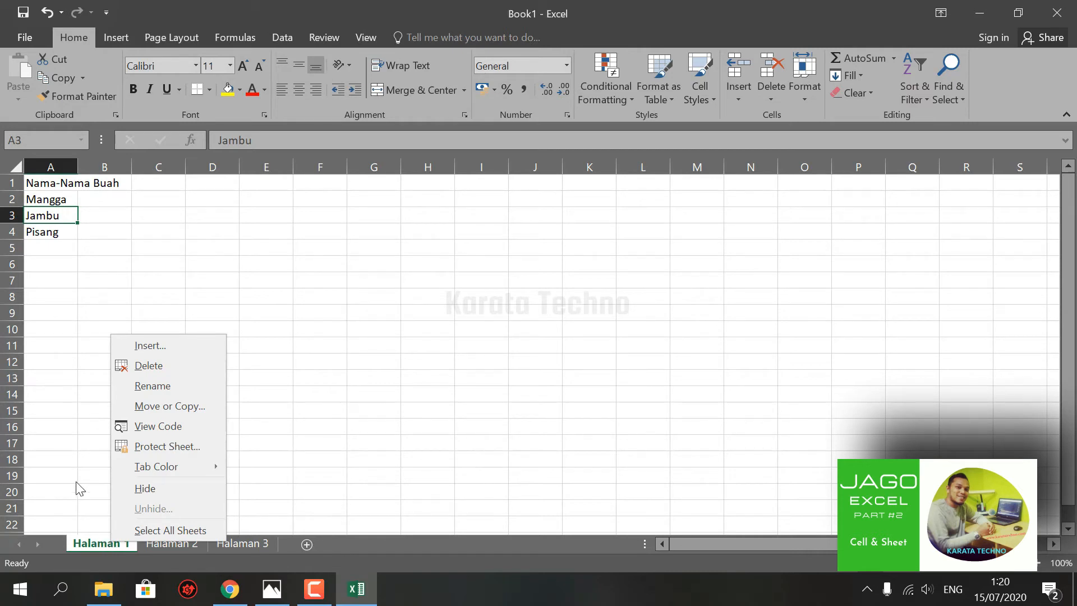
left_click(75, 488)
left_click(175, 542)
left_click(116, 544)
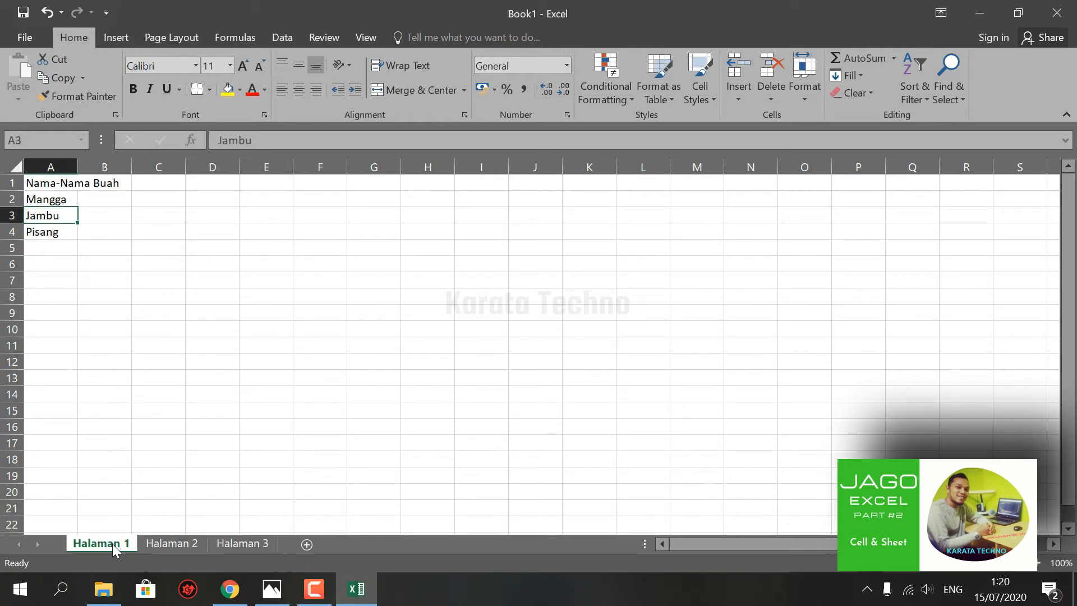
left_click(153, 543)
left_click(123, 544)
left_click(148, 542)
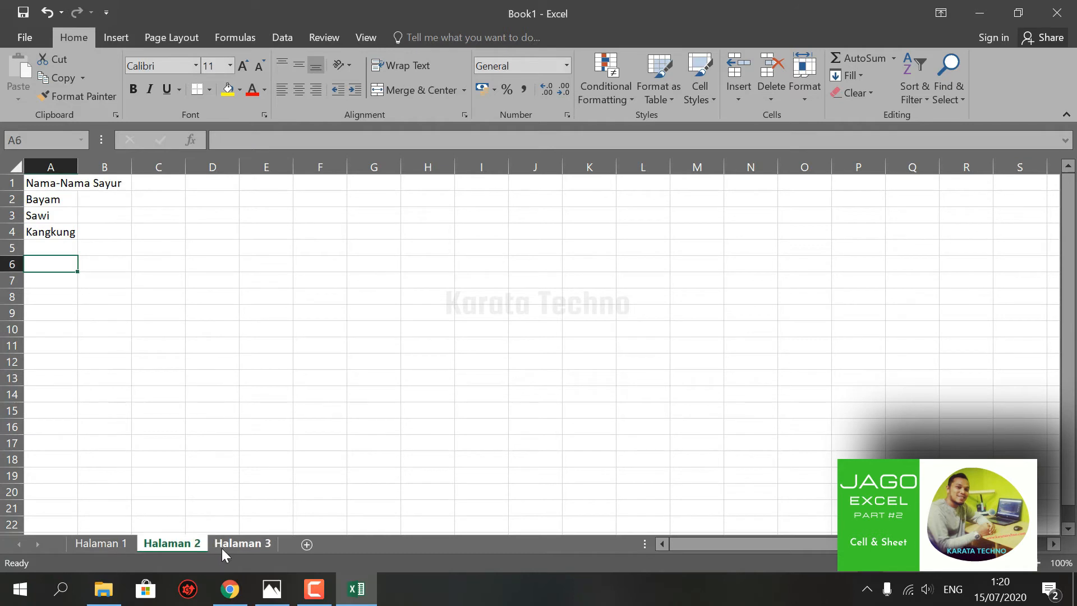
left_click(221, 543)
left_click(181, 542)
left_click(103, 543)
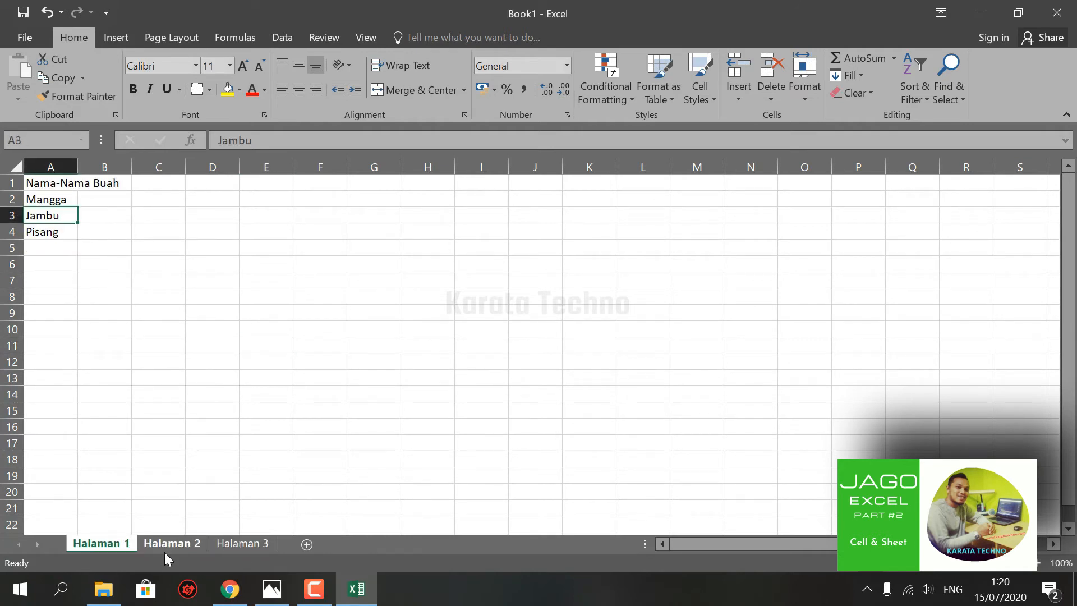
- Set the tab color of the sheet Halaman 1 to the standard color red
right_click(115, 543)
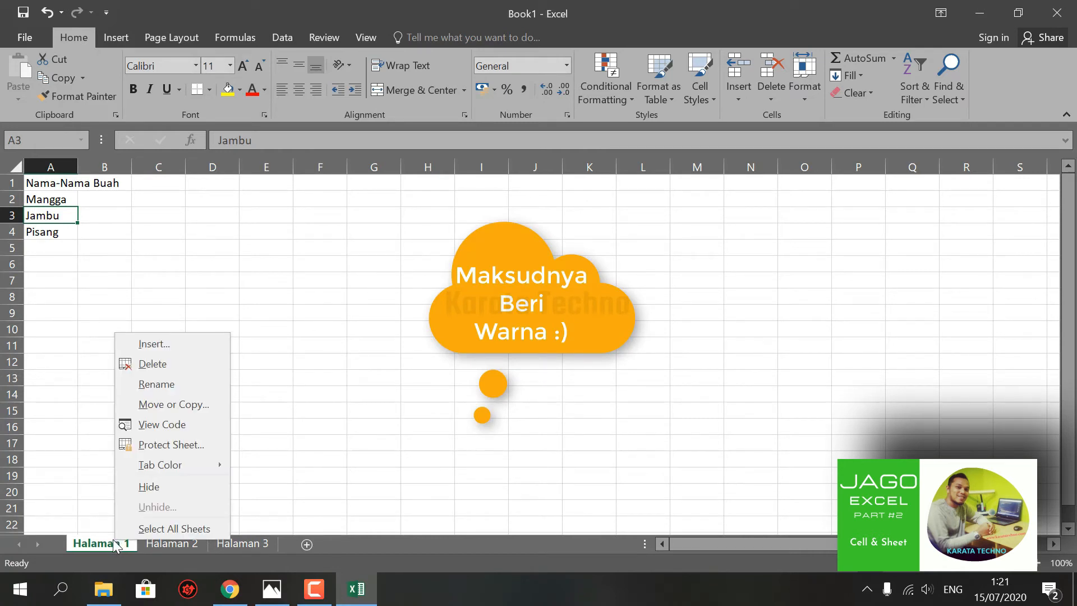
mouse_move(169, 468)
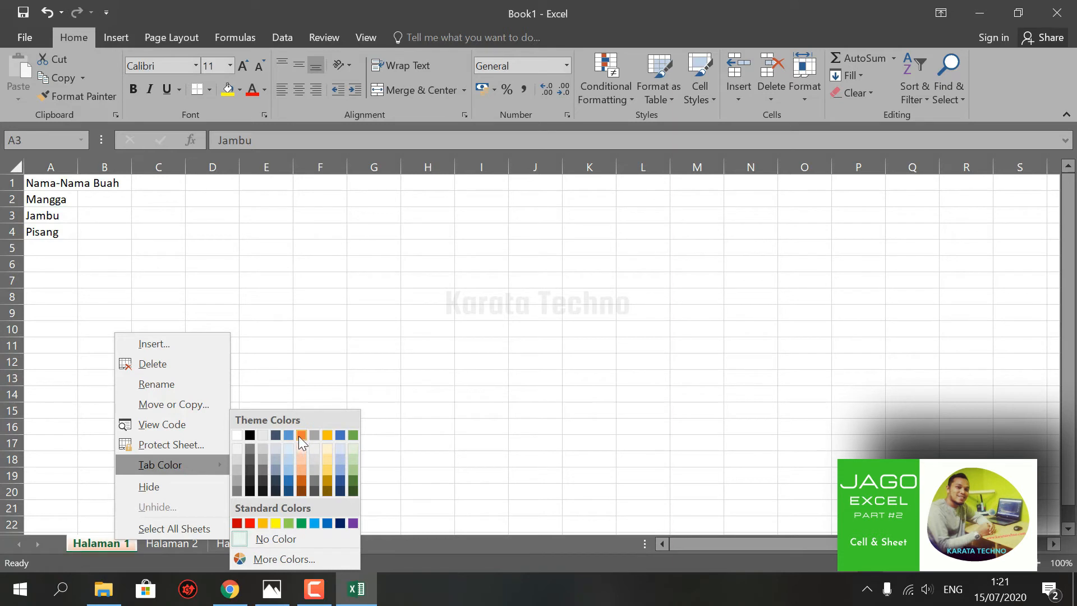
left_click(251, 522)
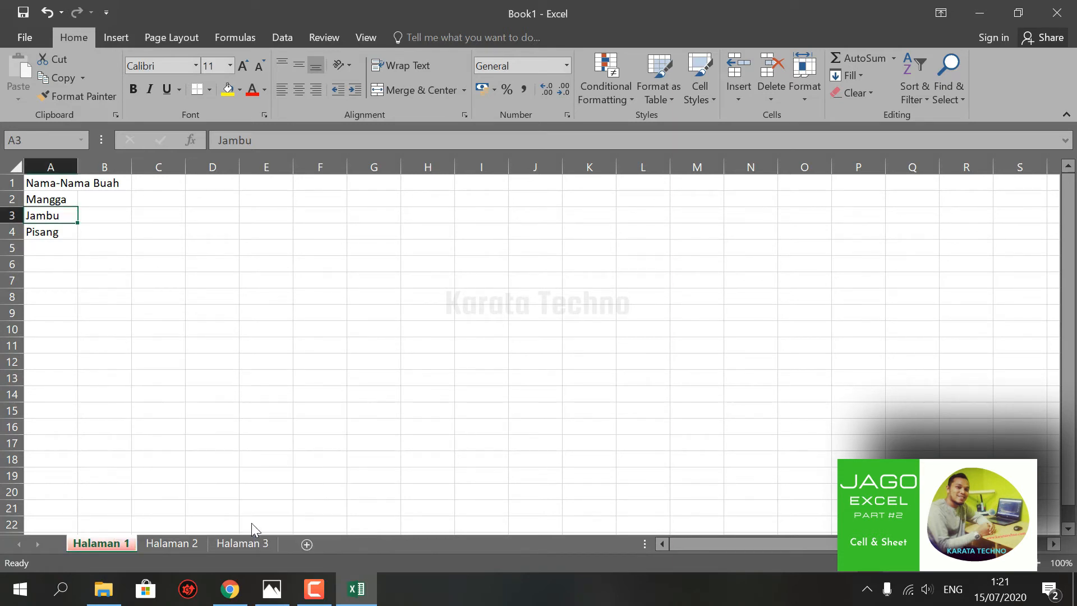
left_click(181, 472)
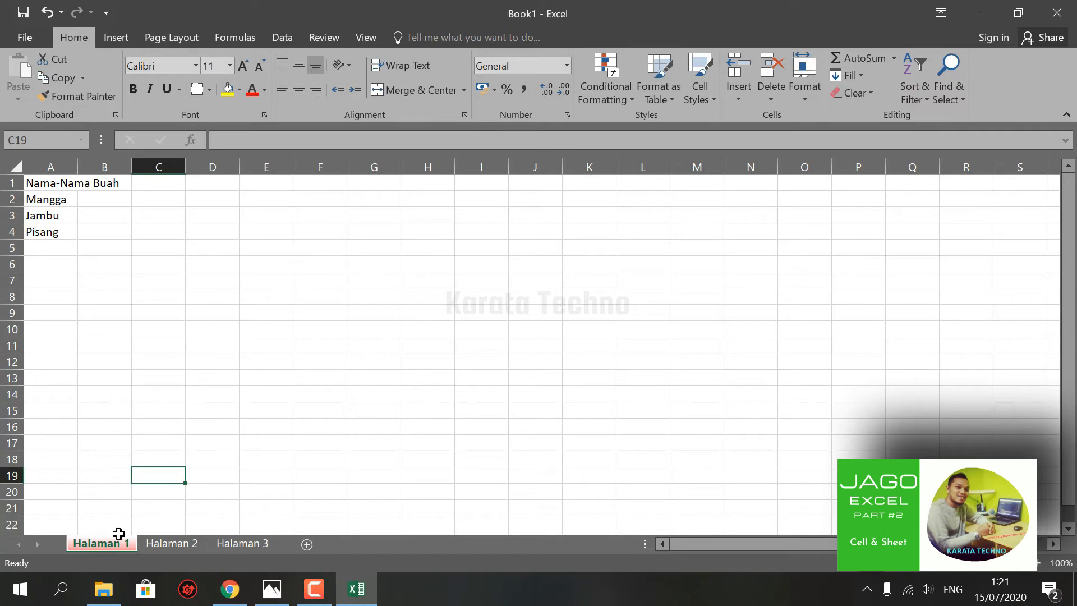
- Set the tab color of the sheet Halaman 2 to the standard color yellow
left_click(176, 545)
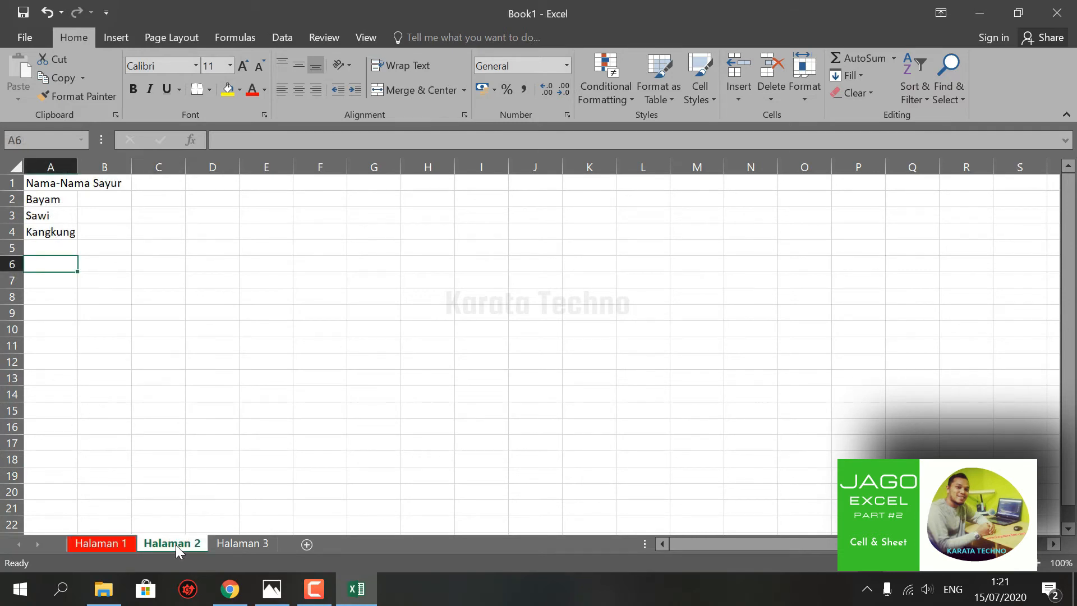
right_click(176, 544)
mouse_move(236, 475)
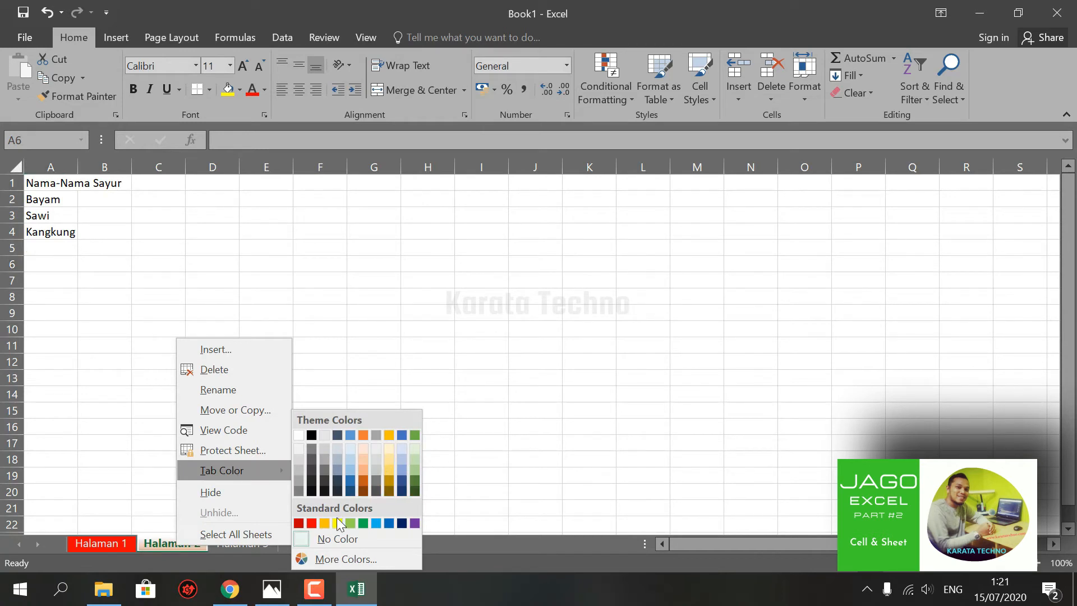
left_click(339, 523)
left_click(214, 475)
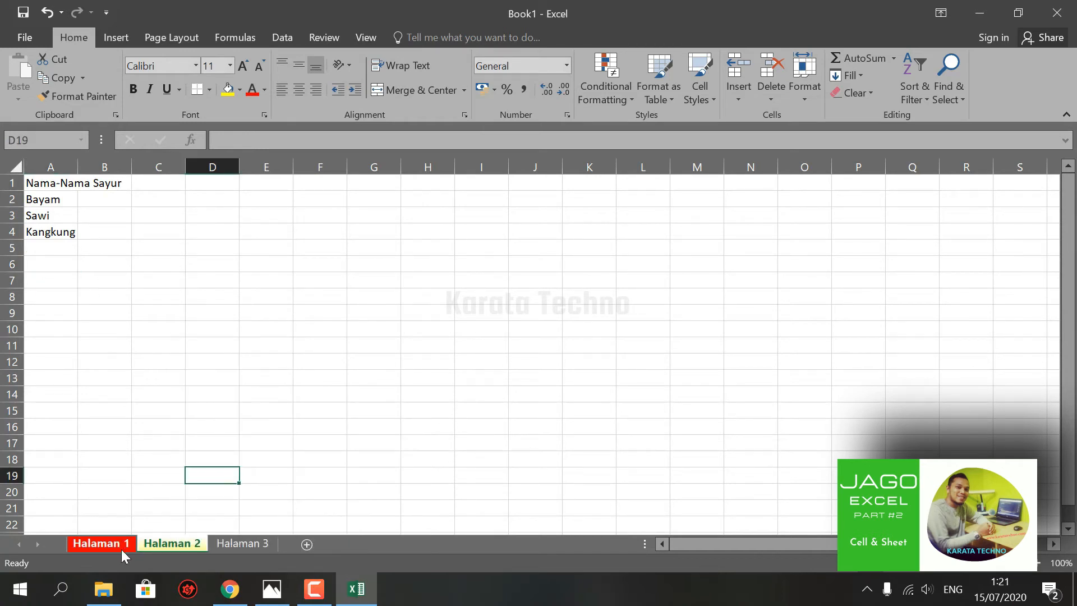
- Set the tab color of the sheet Halaman 3 to green from the theme colors
left_click(121, 547)
left_click(165, 544)
left_click(234, 540)
right_click(235, 543)
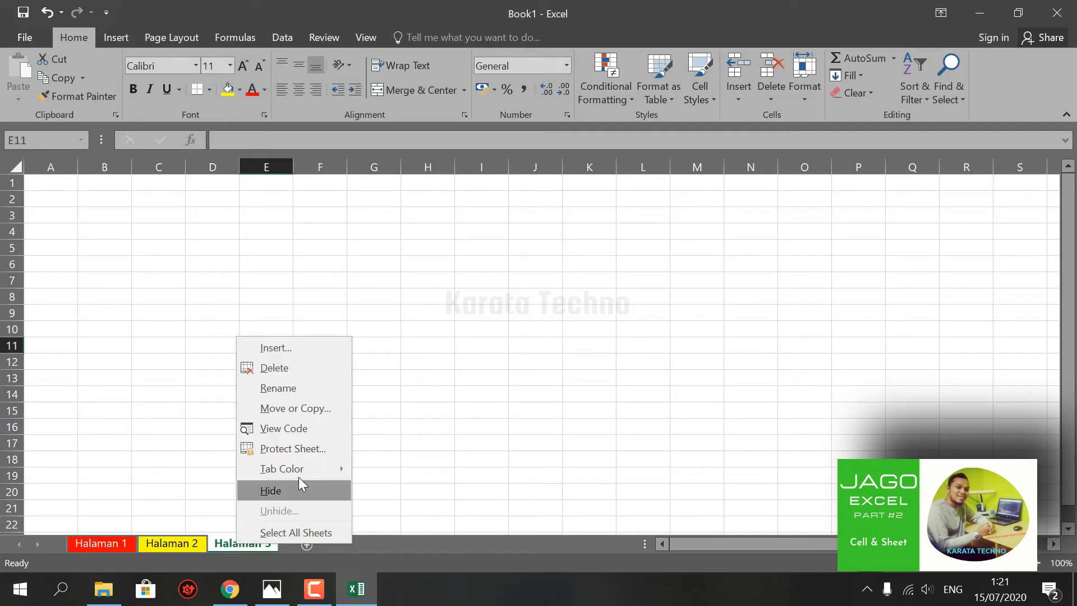
mouse_move(336, 468)
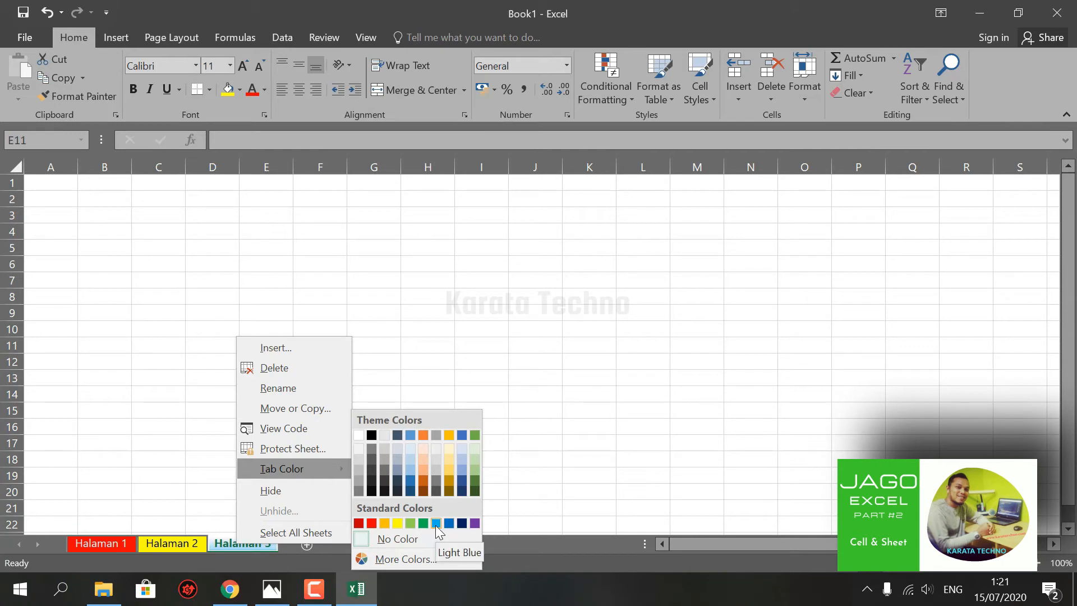
left_click(476, 436)
left_click(365, 426)
- Review the colored sheet tabs by switching repeatedly among Halaman 1, Halaman 2 and Halaman 3, finishing on Halaman 1
left_click(181, 544)
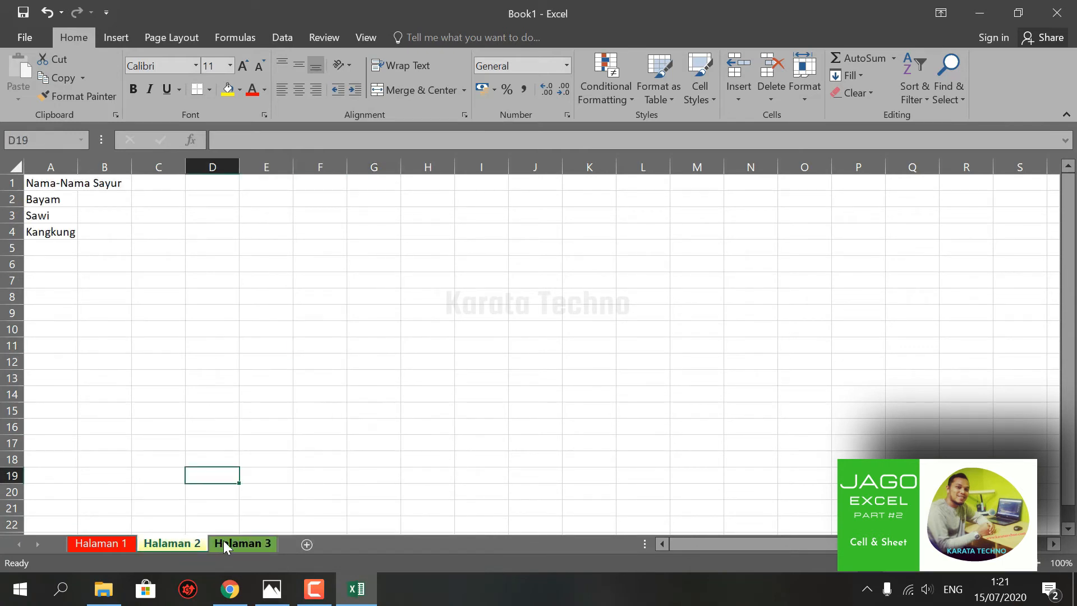
left_click(223, 541)
left_click(170, 545)
left_click(109, 544)
left_click(277, 457)
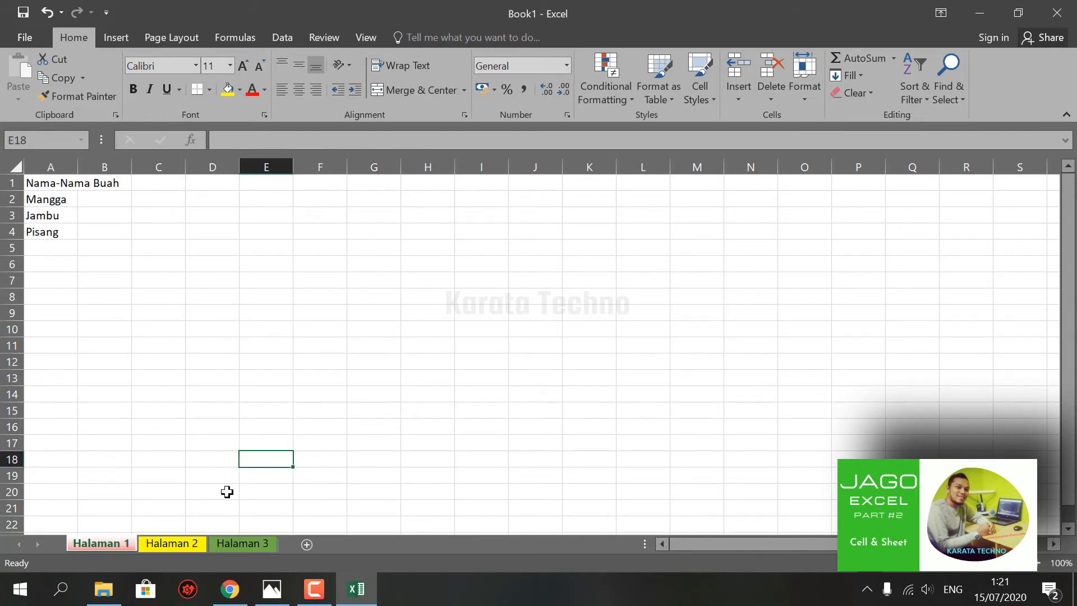
left_click(157, 544)
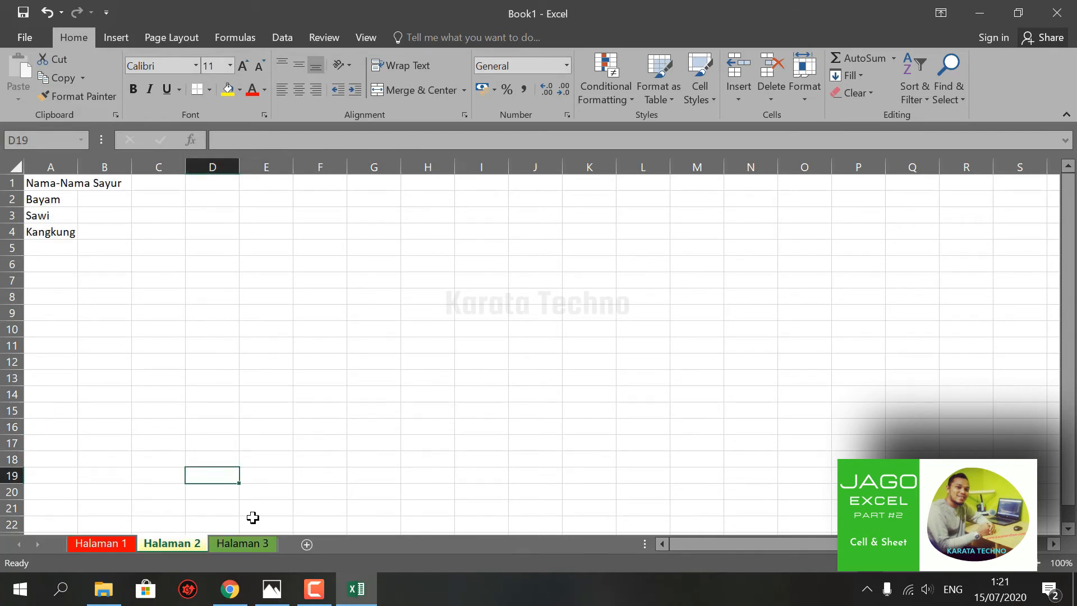
left_click(254, 539)
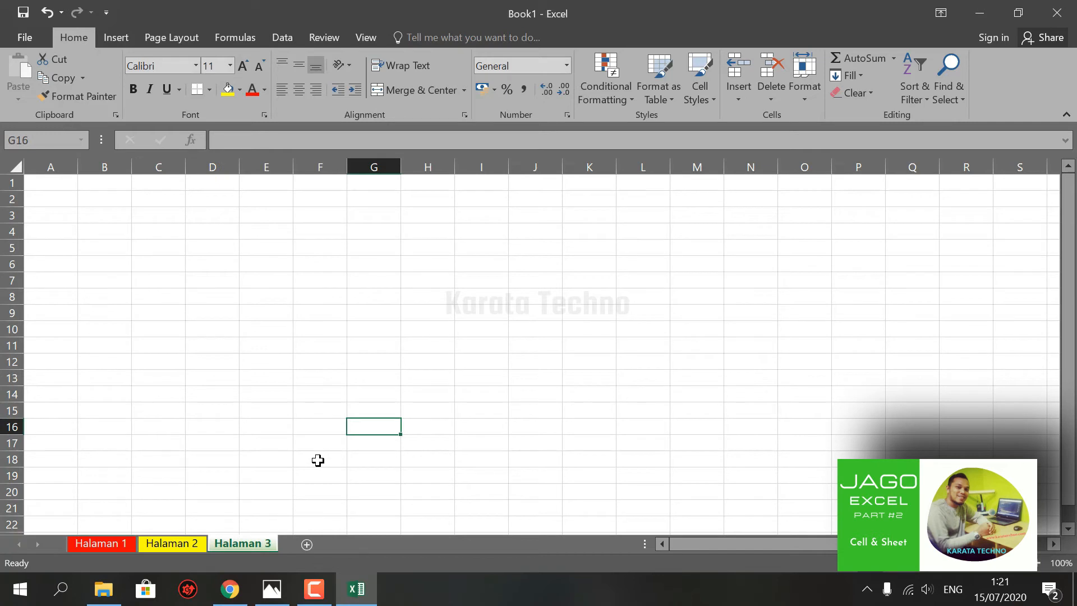
left_click(185, 544)
left_click(113, 545)
left_click(154, 545)
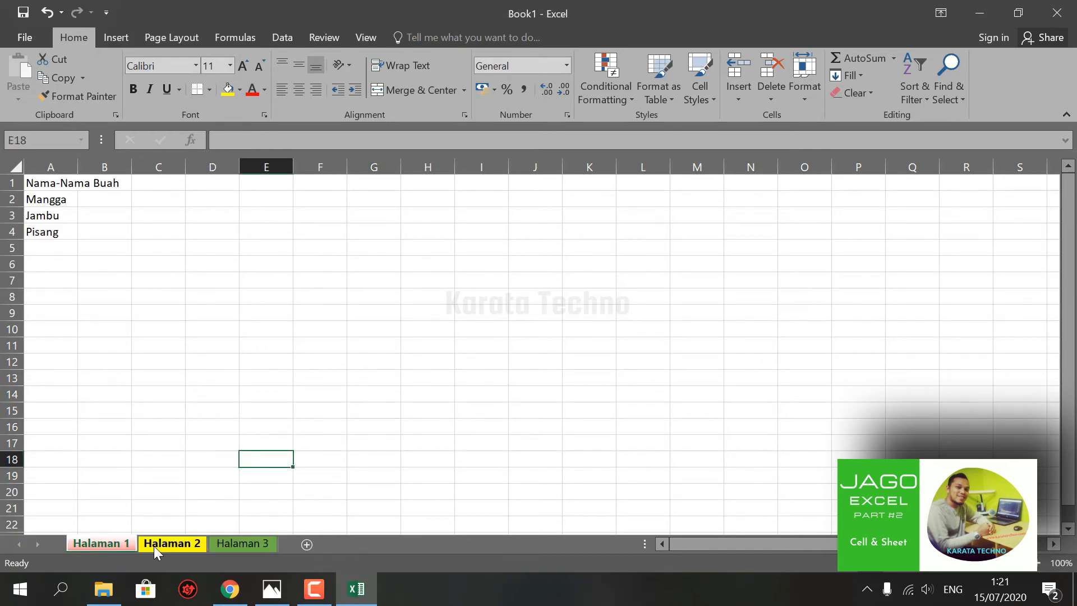
left_click(119, 544)
left_click(204, 545)
left_click(241, 544)
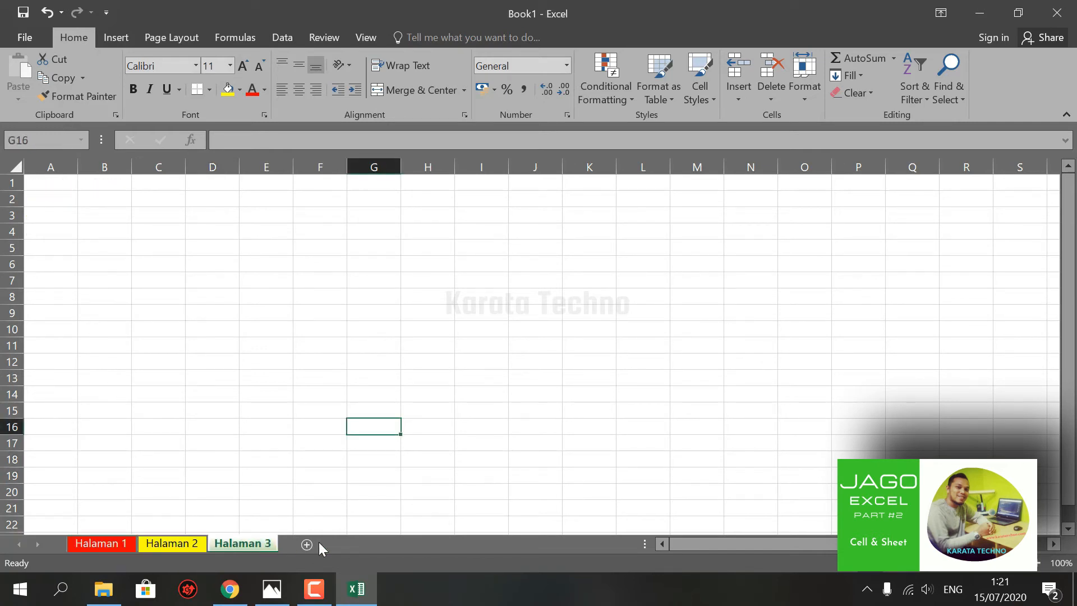
left_click(108, 543)
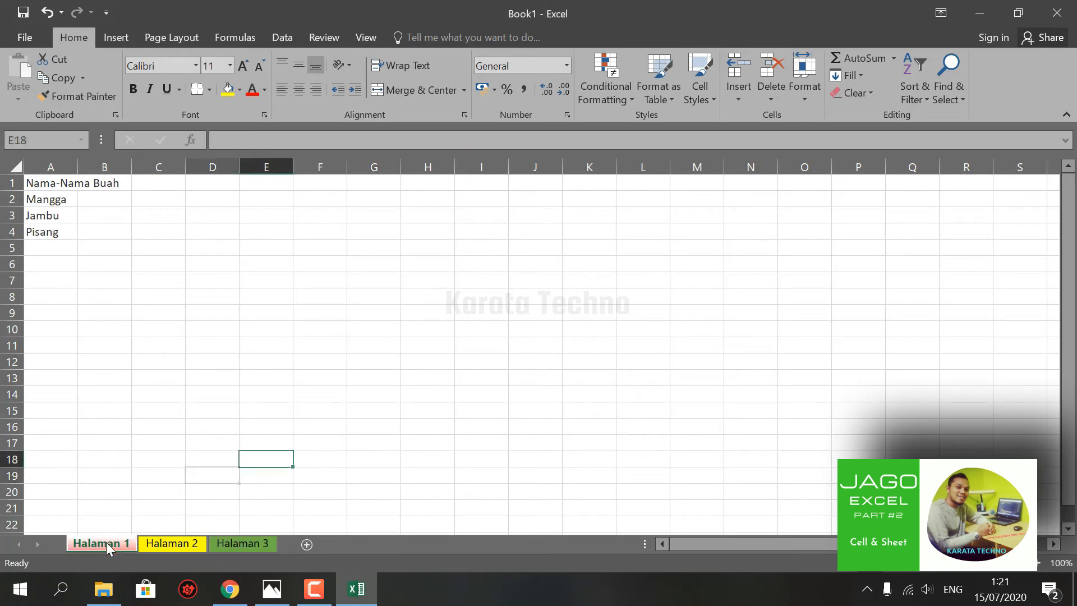
right_click(106, 542)
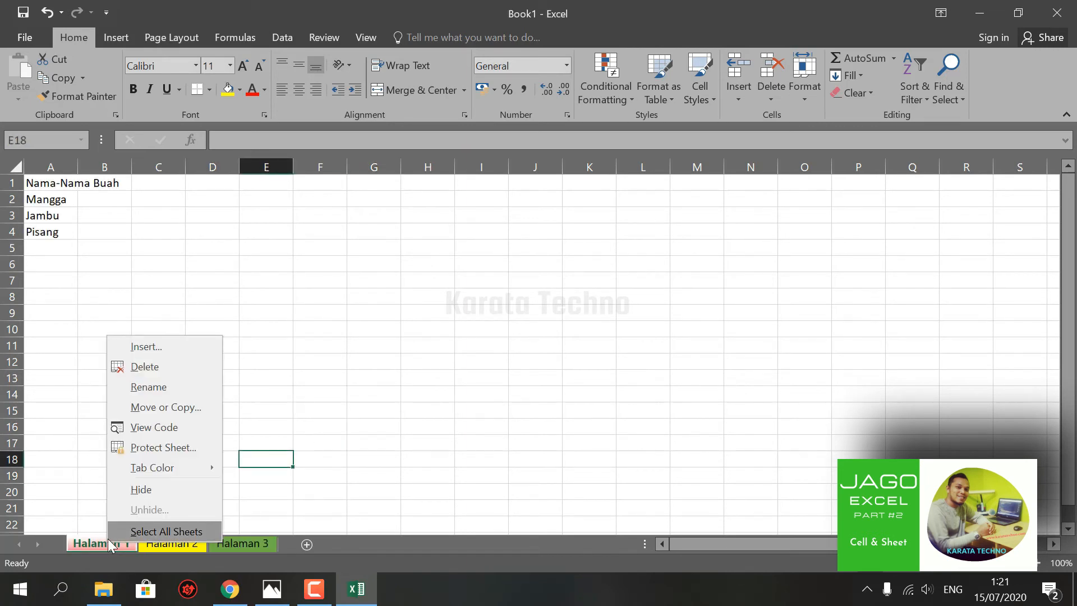
left_click(375, 362)
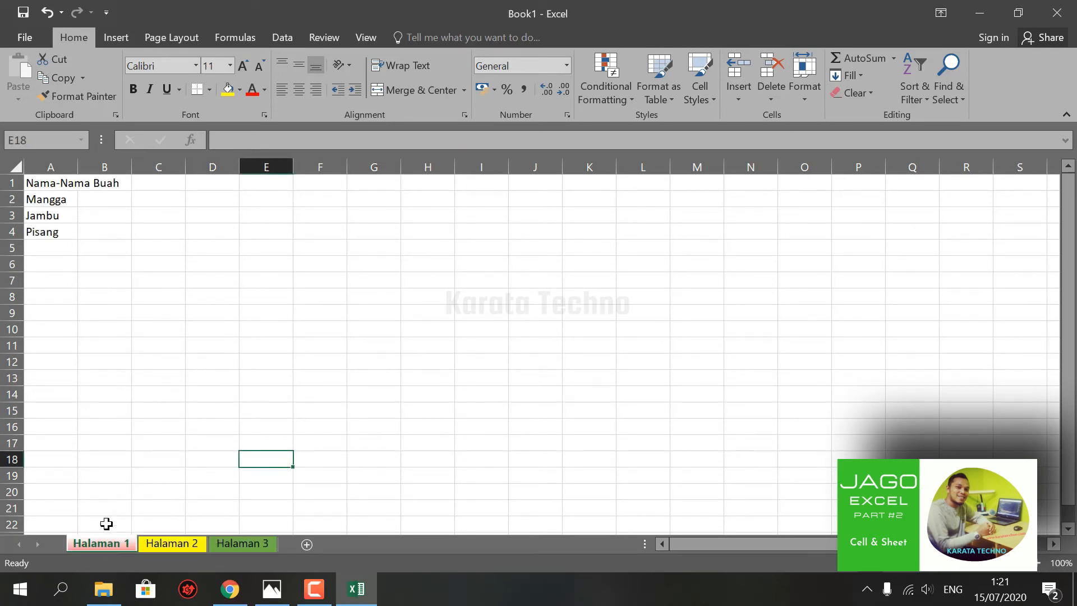
- Move the sheet Halaman 2 to the end of Book1 with Move or Copy, without creating a copy
left_click(183, 547)
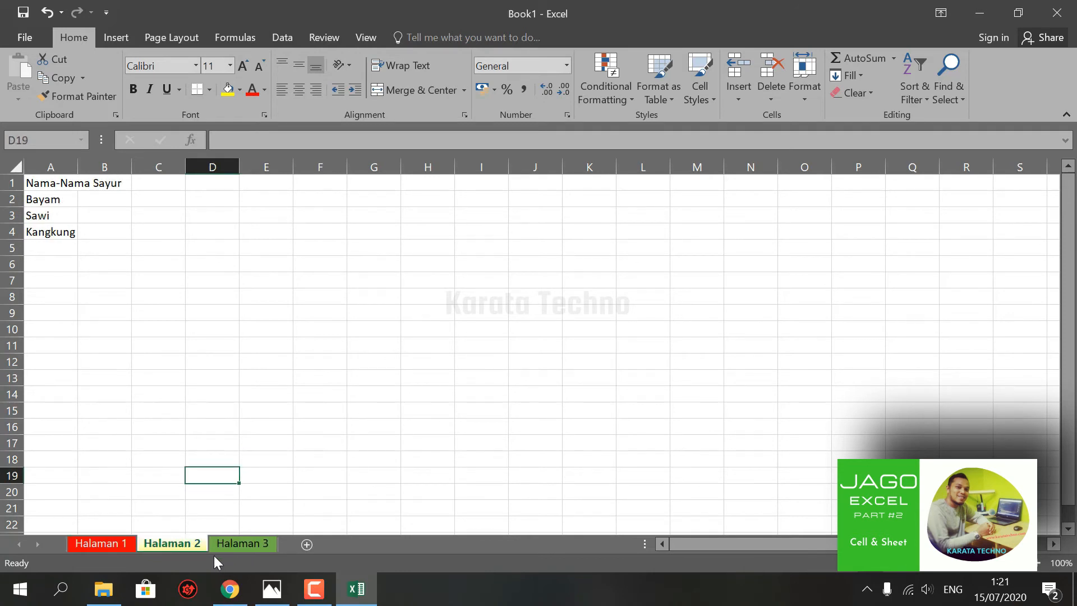
right_click(178, 543)
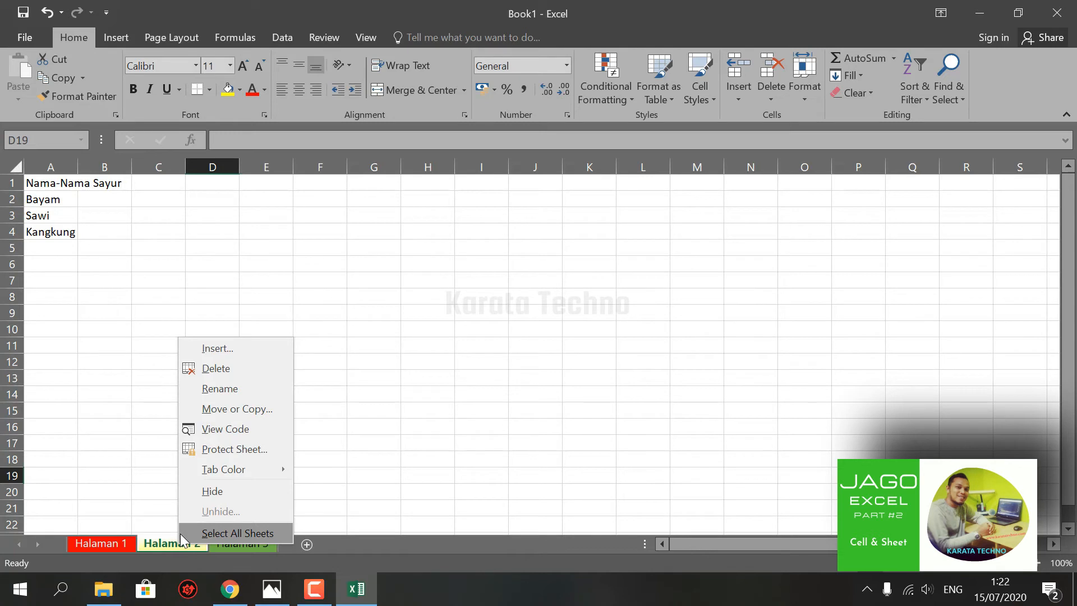
left_click(234, 409)
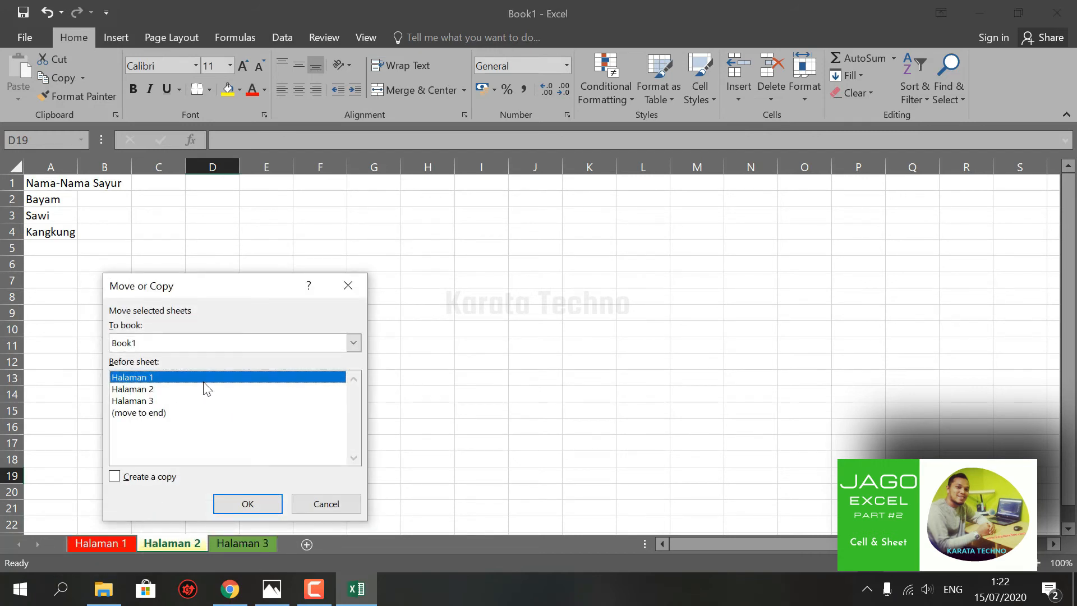
left_click(148, 415)
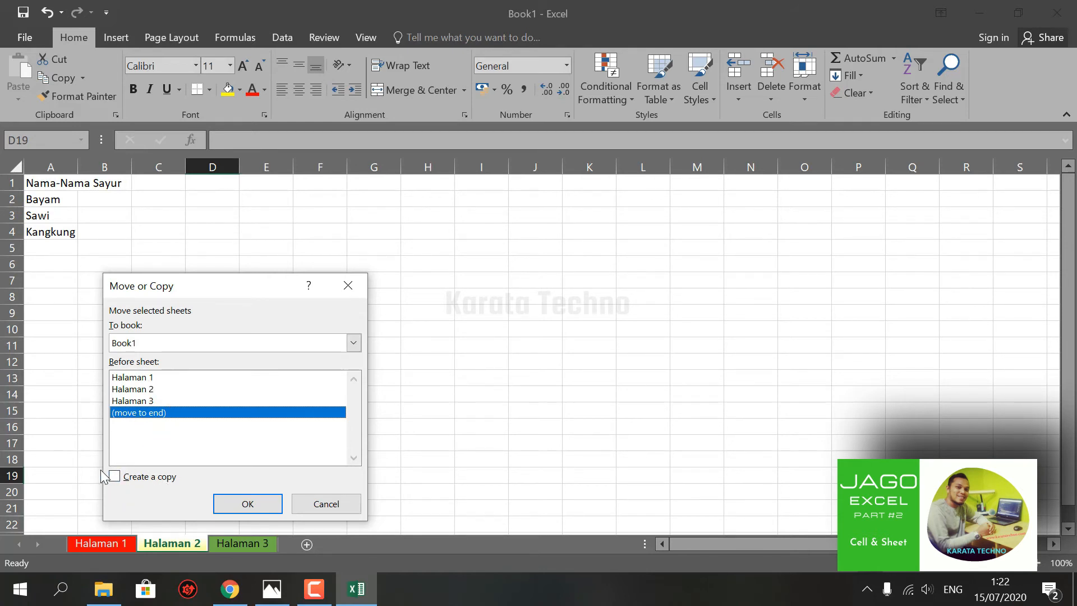
left_click(256, 504)
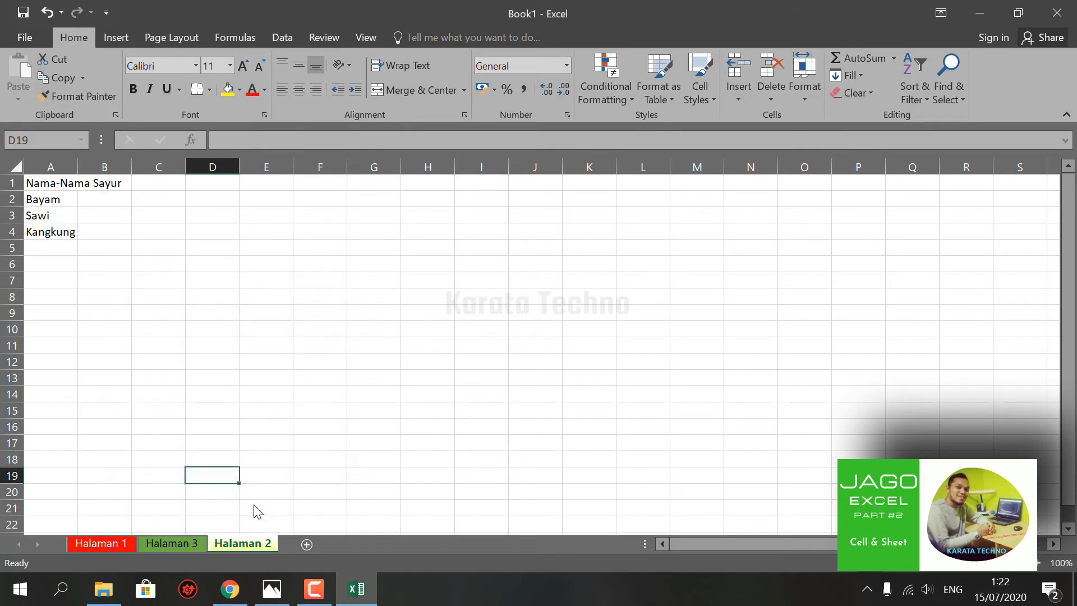
- Check the new sheet order by opening Halaman 3, Halaman 1 and Halaman 2 repeatedly, finishing on Halaman 2
left_click(183, 539)
left_click(105, 543)
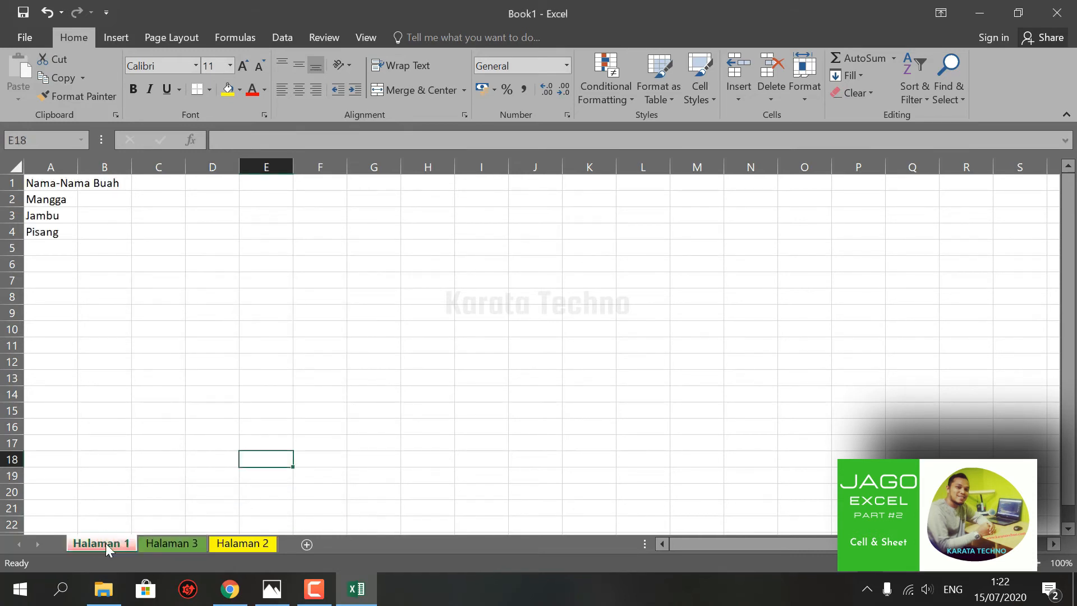
left_click(177, 544)
left_click(227, 543)
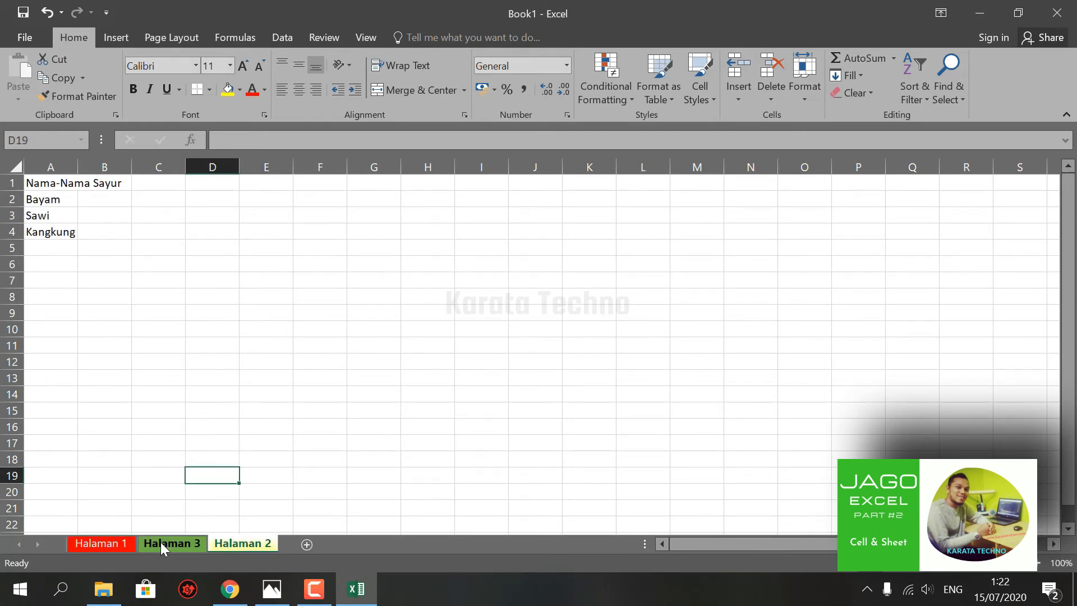
left_click(174, 543)
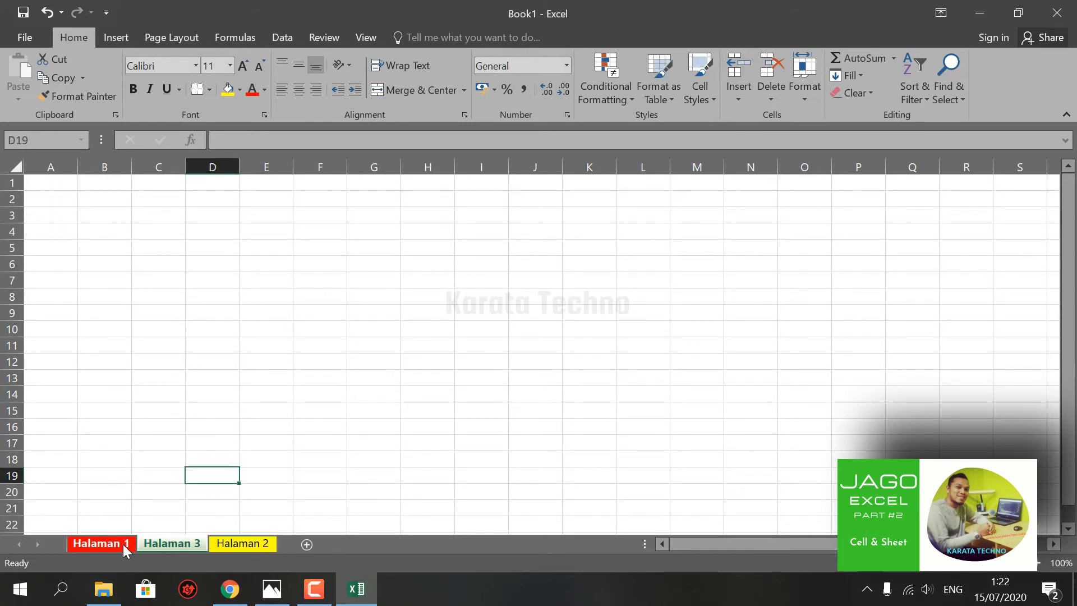
left_click(120, 544)
left_click(231, 541)
left_click(187, 543)
left_click(246, 542)
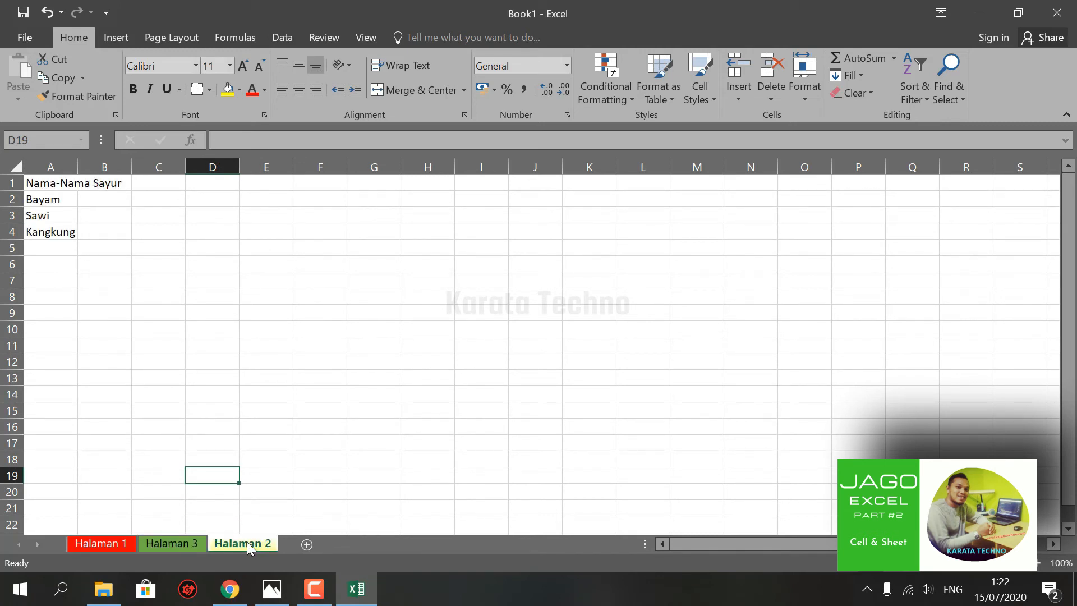
- Reorder the sheets directly so that Halaman 2 sits between Halaman 1 and Halaman 3
mouse_move(248, 542)
left_mouse_down()
mouse_move(214, 543)
mouse_move(236, 546)
left_mouse_up()
left_click_drag(251, 547, 221, 544)
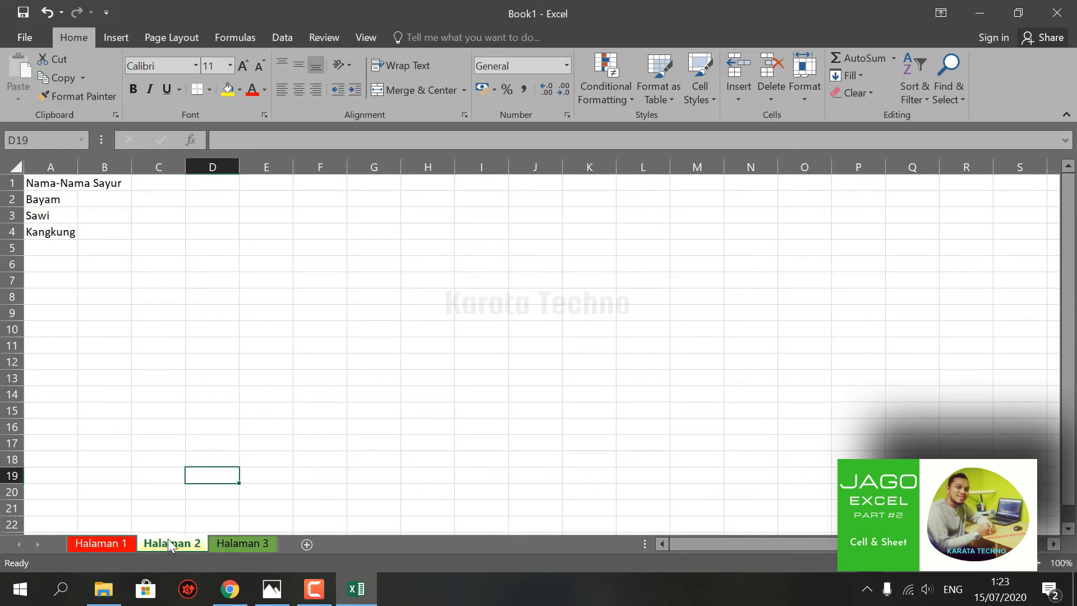
- Move the sheet Halaman 3 ahead of Halaman 1 and back to the end of the sheet order
left_click(230, 546)
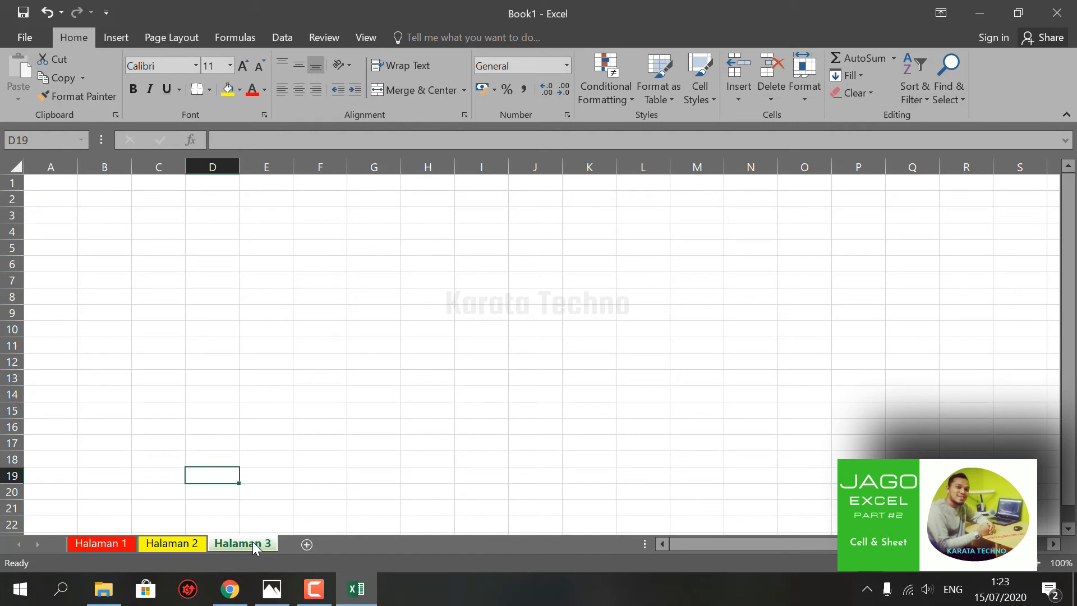
left_click_drag(253, 540, 78, 538)
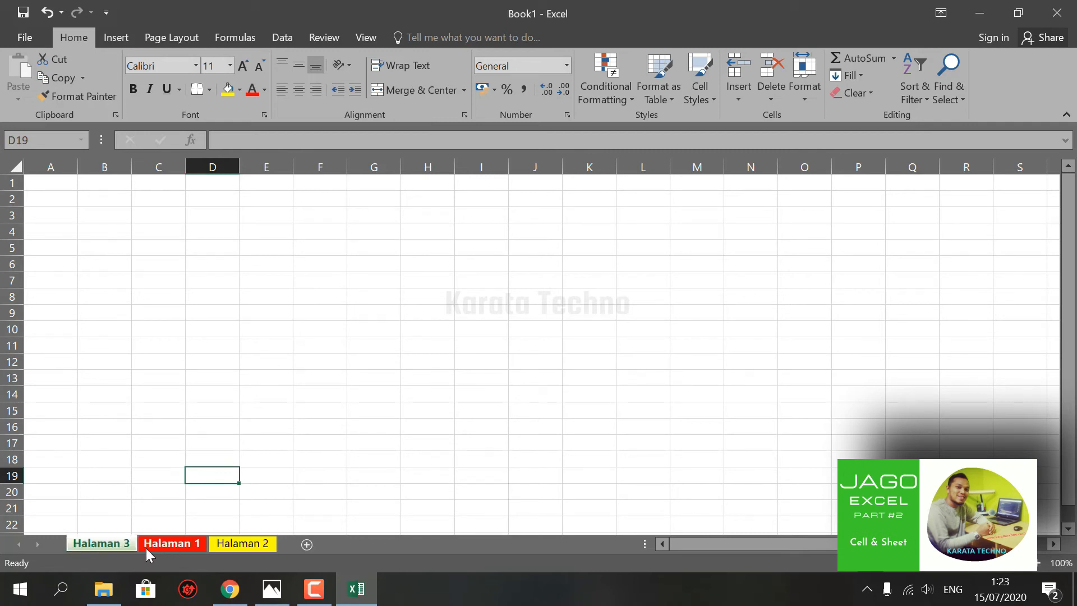
left_click_drag(114, 545, 294, 542)
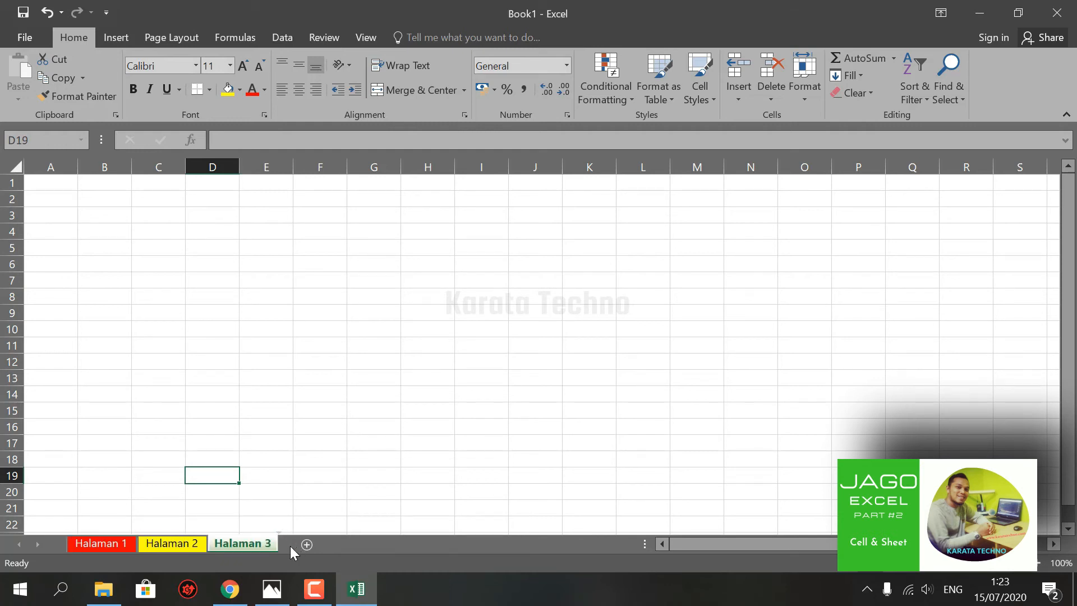
- Create a copy of the sheet Halaman 2 at the end of Book1 with Move or Copy
left_click(173, 545)
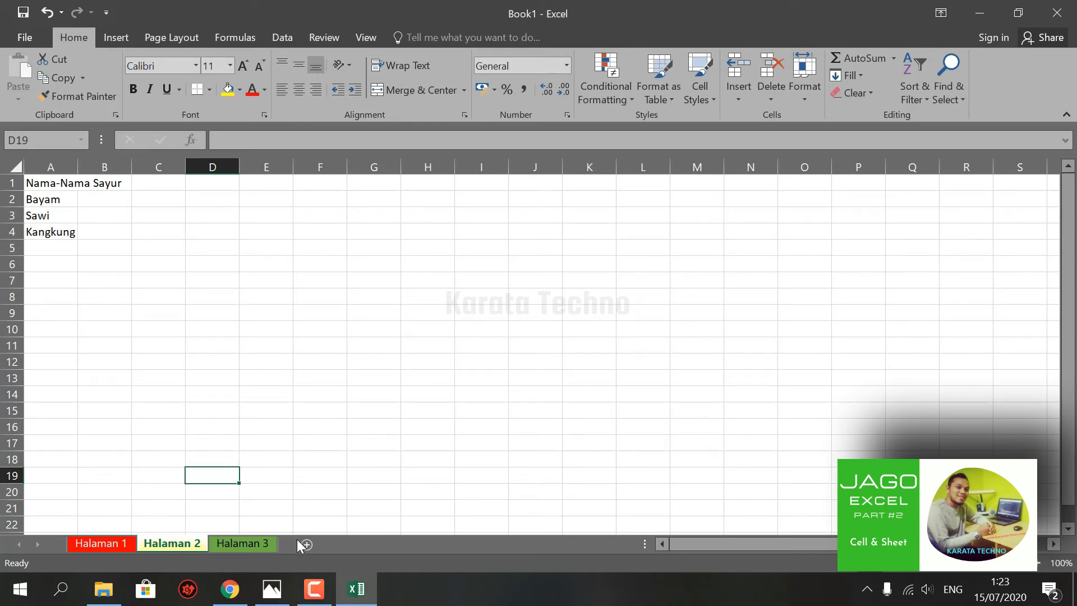
right_click(177, 540)
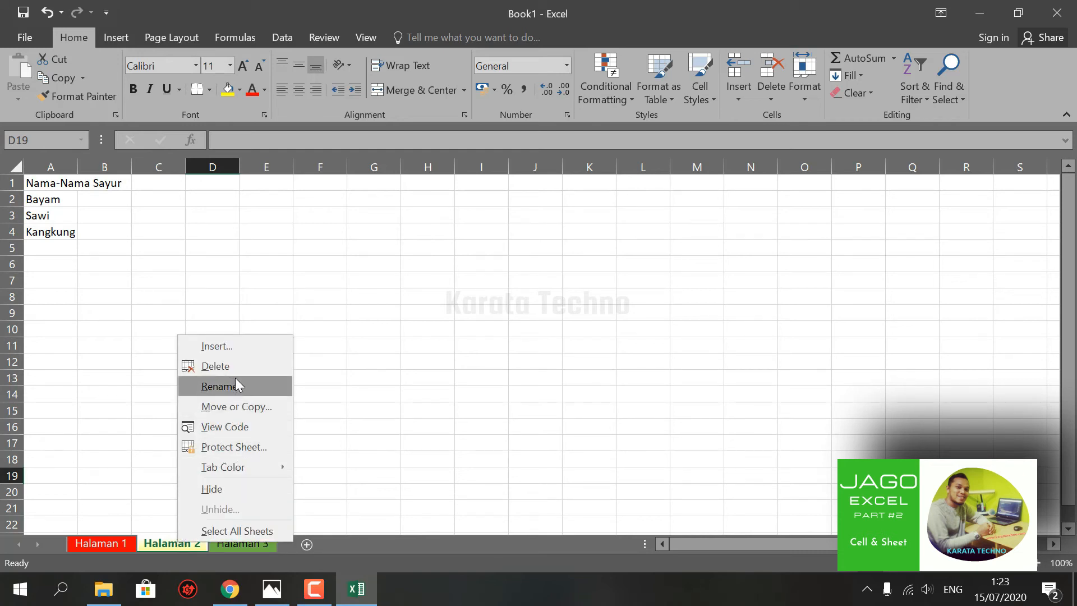
left_click(238, 406)
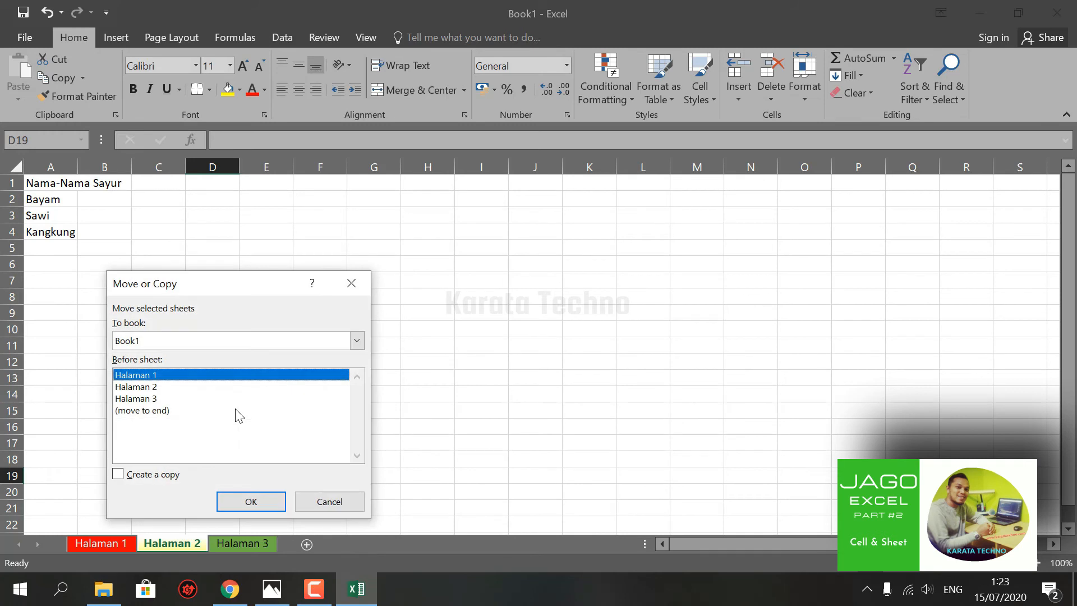
left_click(148, 411)
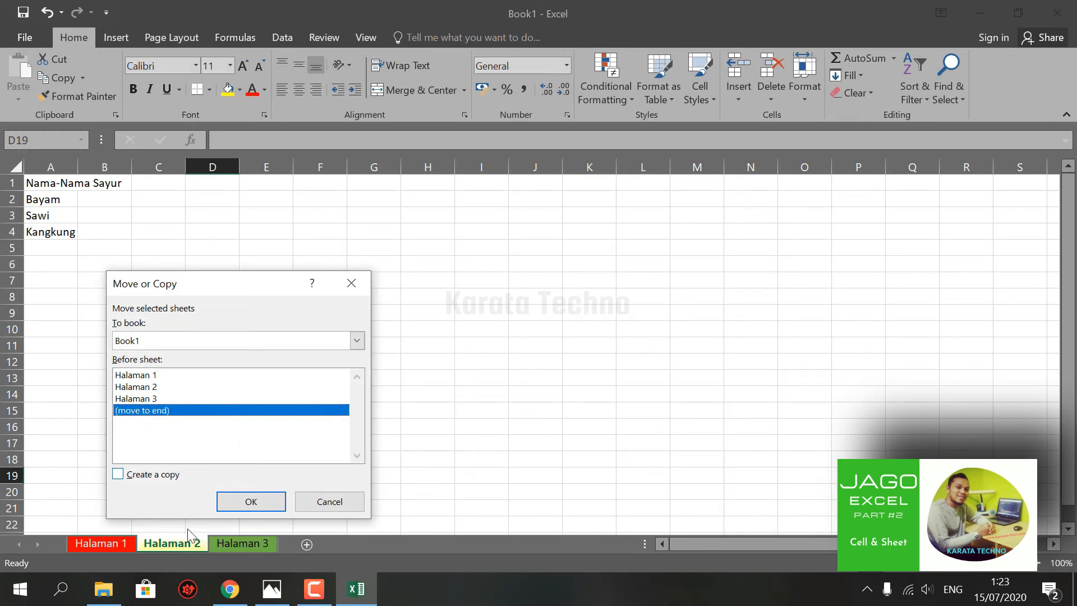
left_click(119, 475)
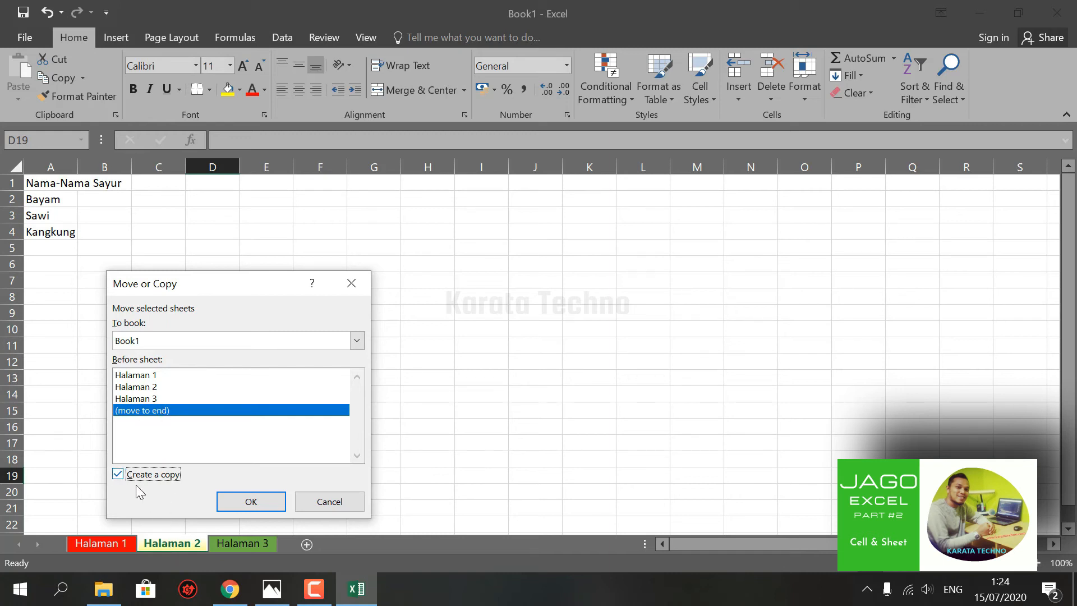
left_click(258, 504)
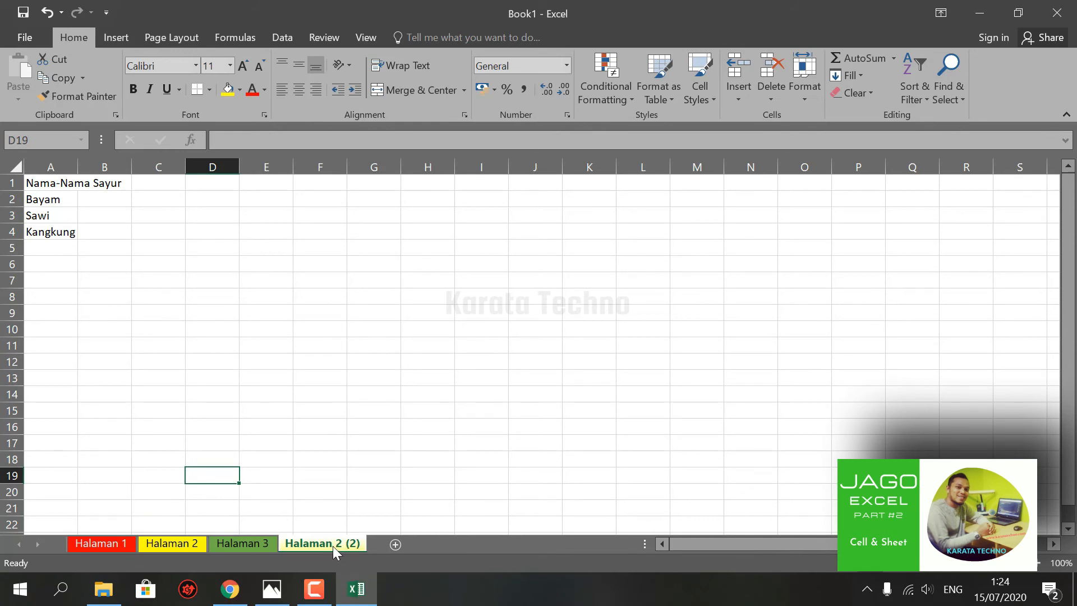
- Compare the copied sheet with Halaman 2 and rename the copy as Halaman 4
left_click(172, 544)
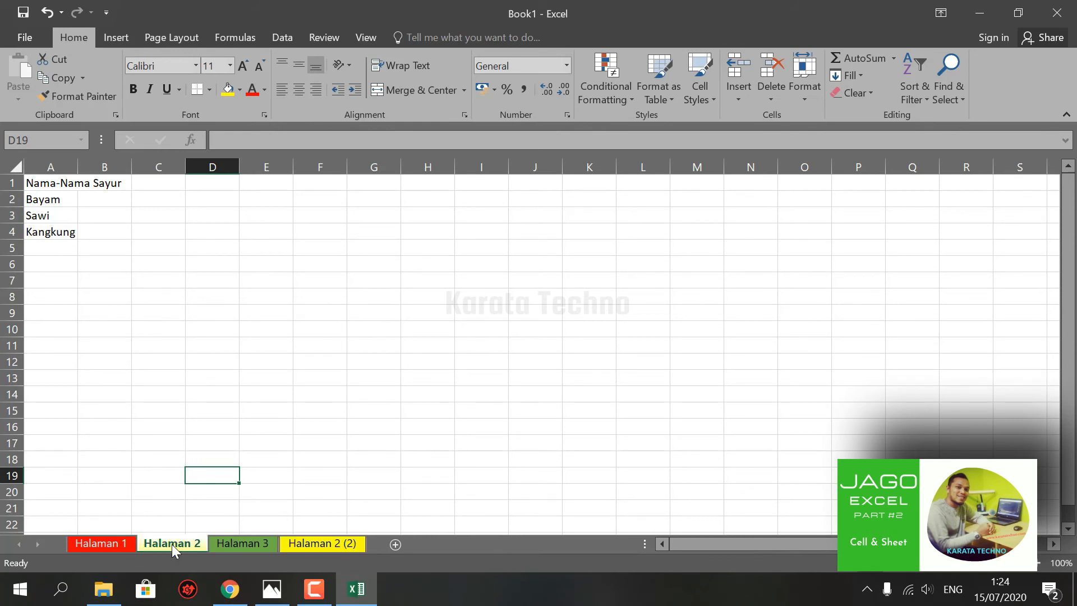
left_click(327, 544)
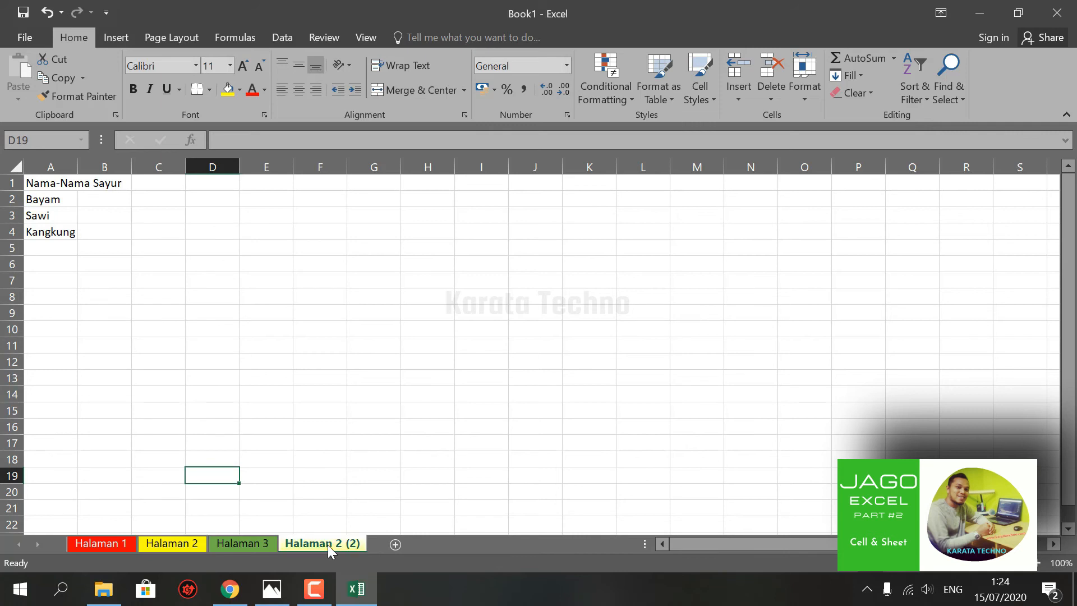
double_click(326, 544)
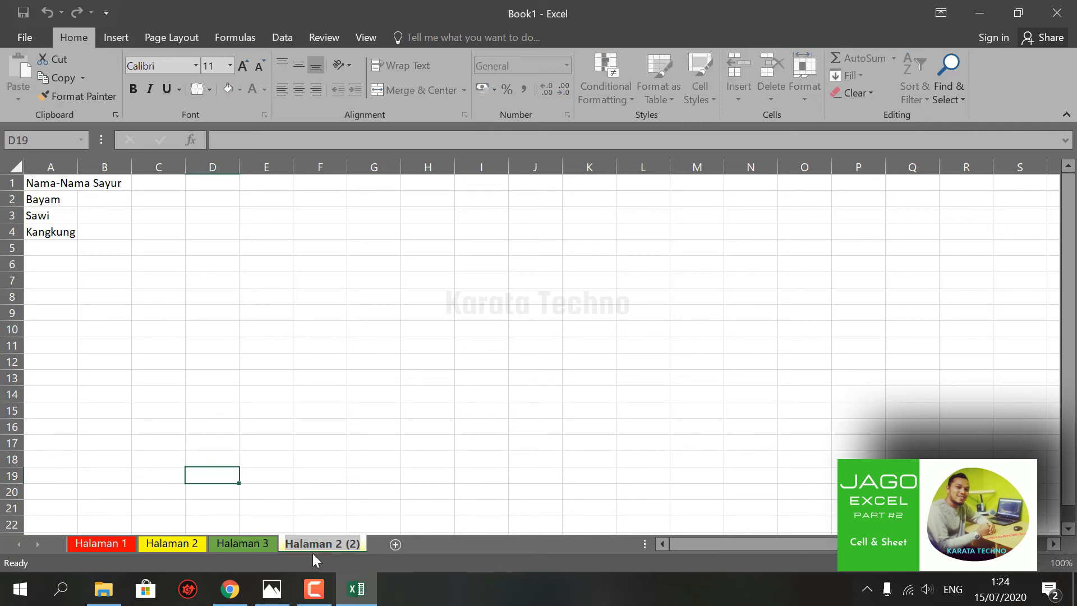
left_click_drag(337, 544, 367, 544)
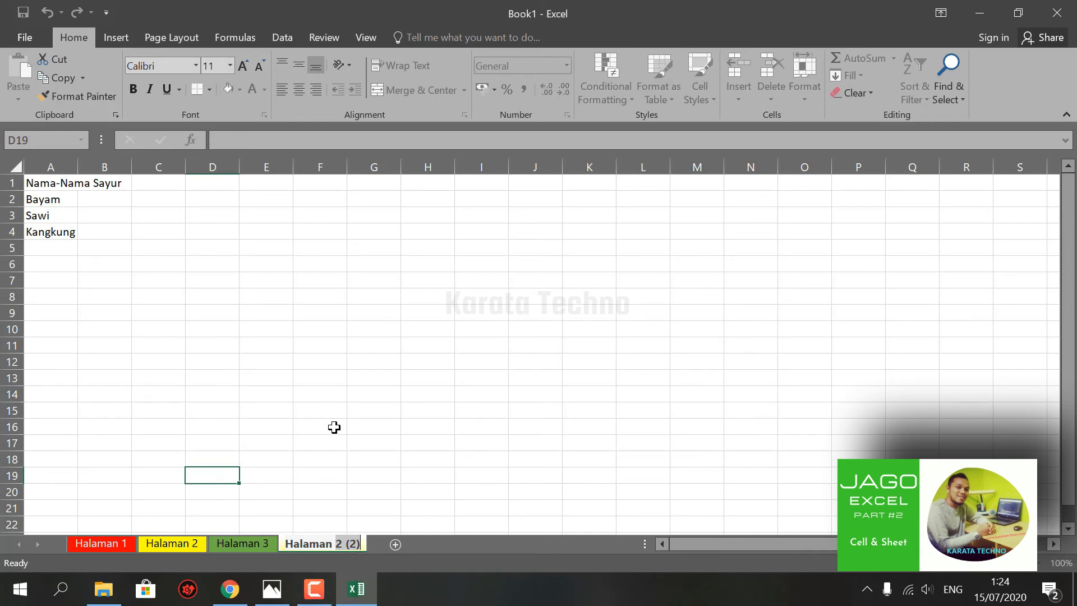
type("4")
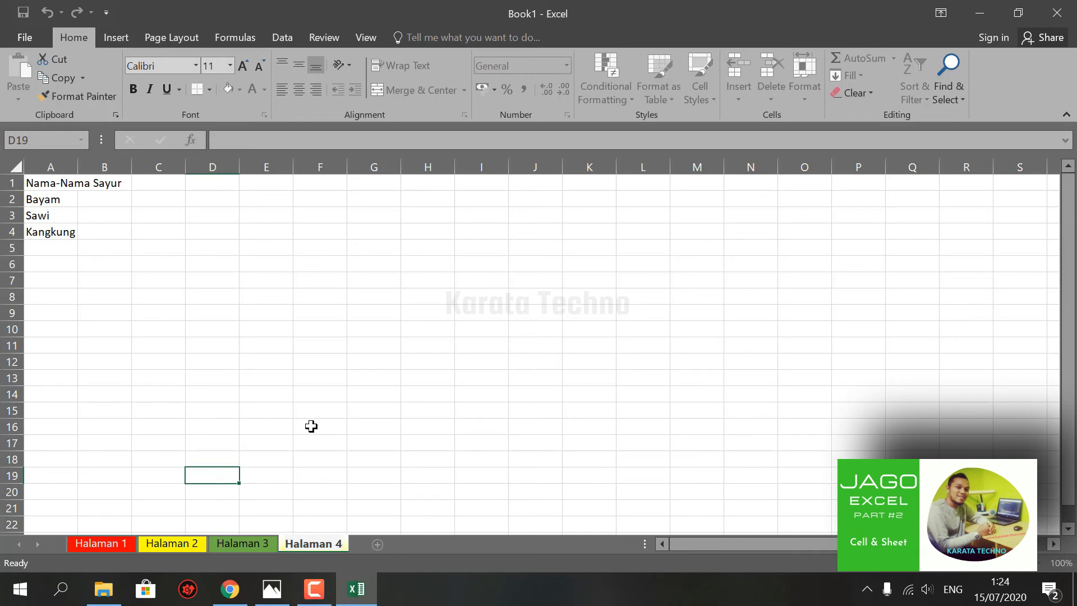
key("Return")
left_click(261, 441)
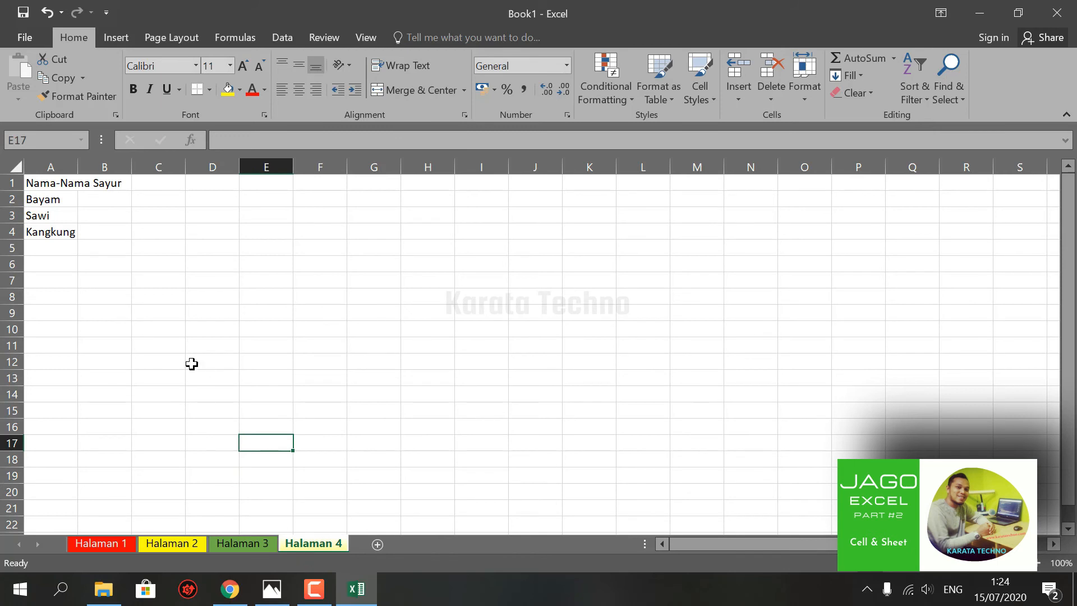
- Compare the vegetable list on Halaman 2 with the one on Halaman 4, finishing on Halaman 4
left_click(159, 544)
left_click(334, 543)
left_click(166, 548)
left_click(48, 196)
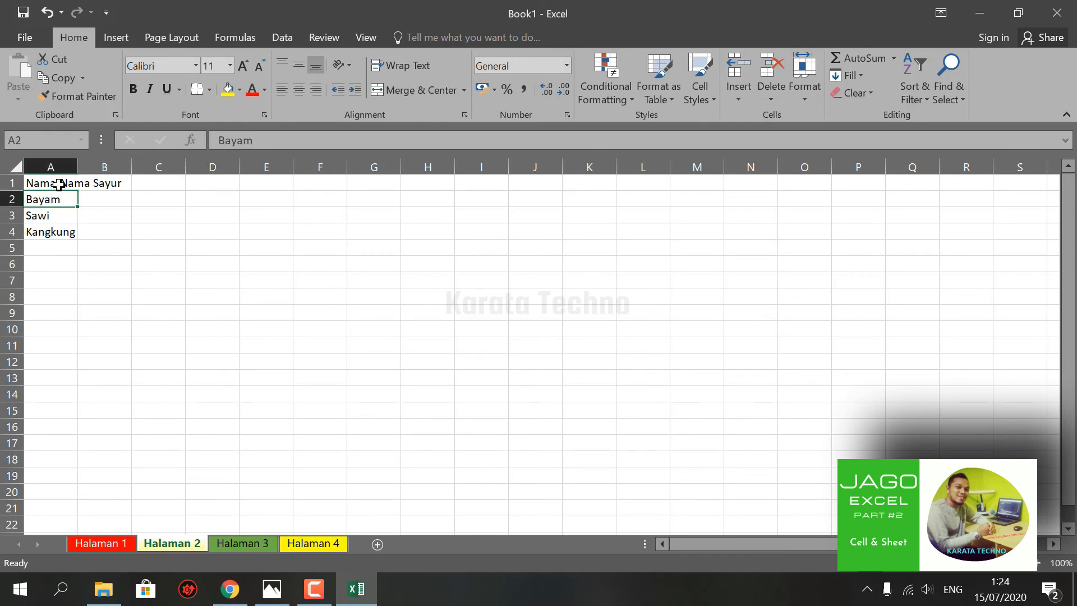
left_click(60, 183)
left_click(318, 543)
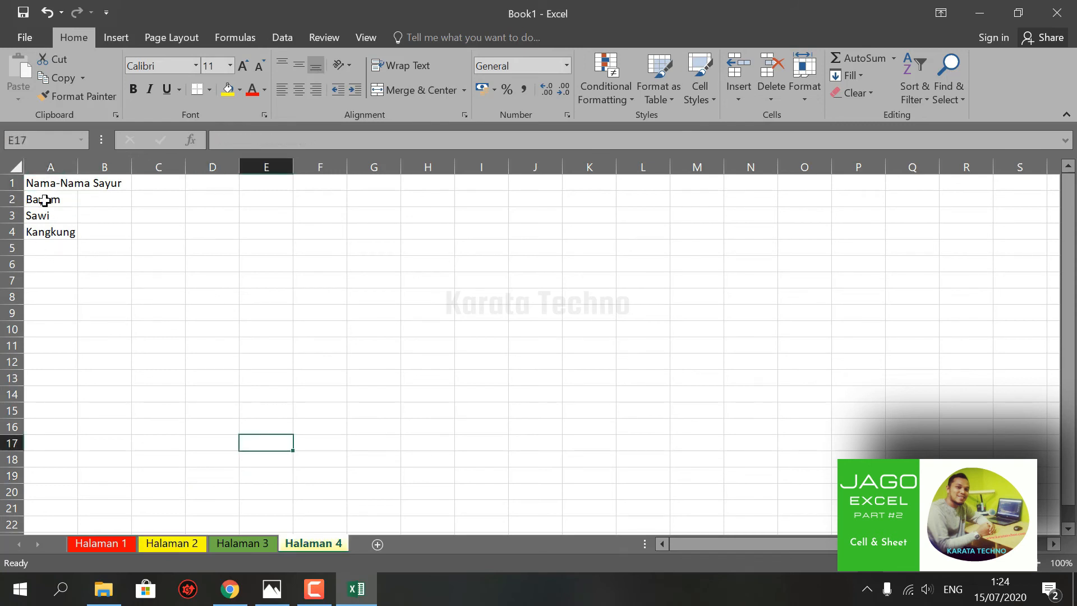
left_click(190, 545)
left_click(294, 543)
- Delete the sheet Halaman 4 permanently from the workbook
right_click(313, 540)
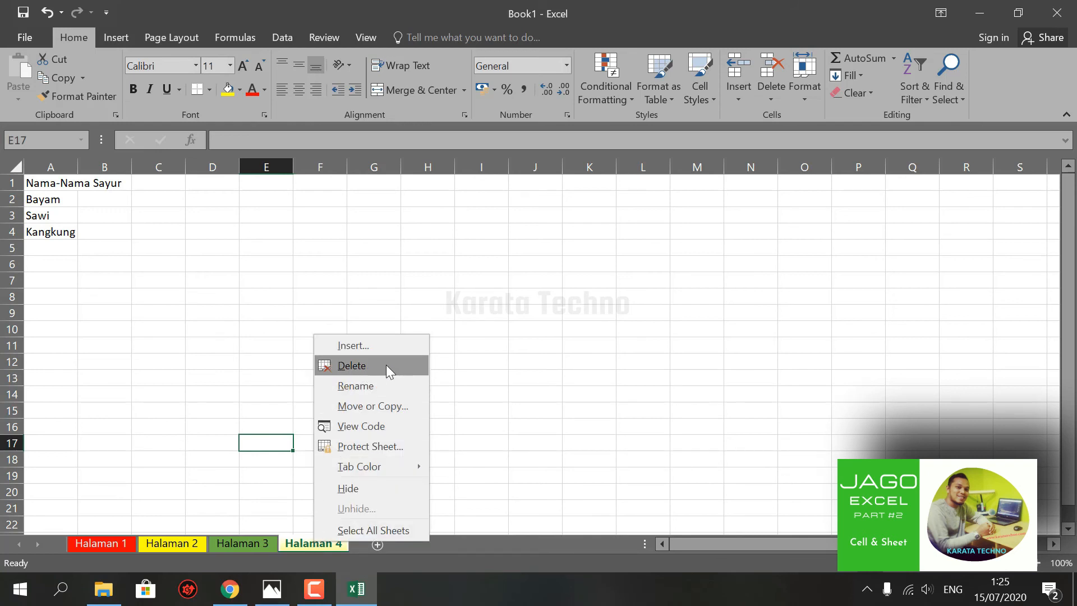
left_click(258, 562)
right_click(311, 542)
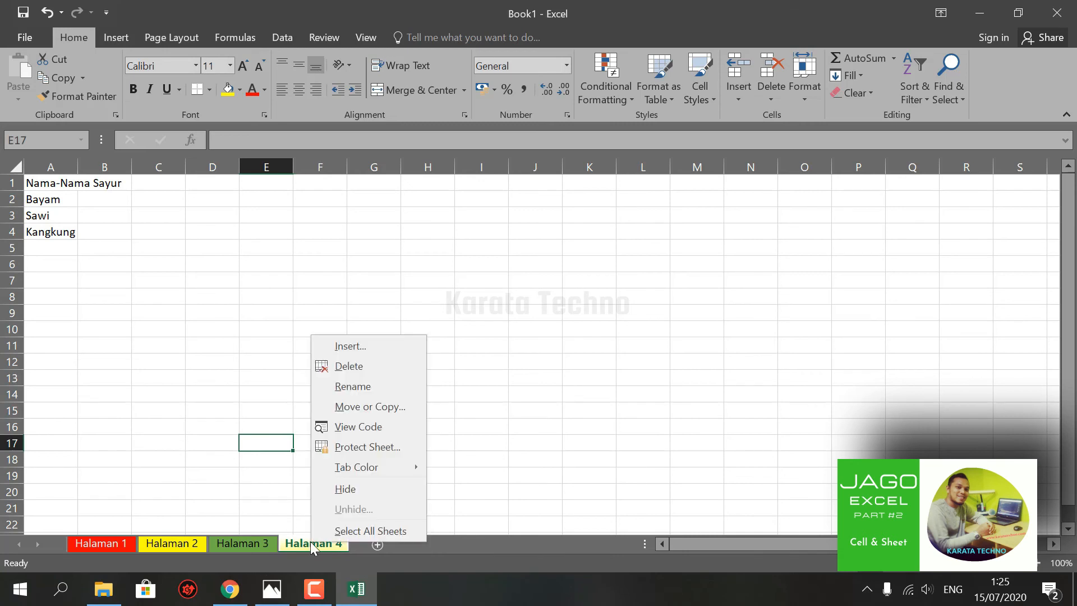
left_click(373, 366)
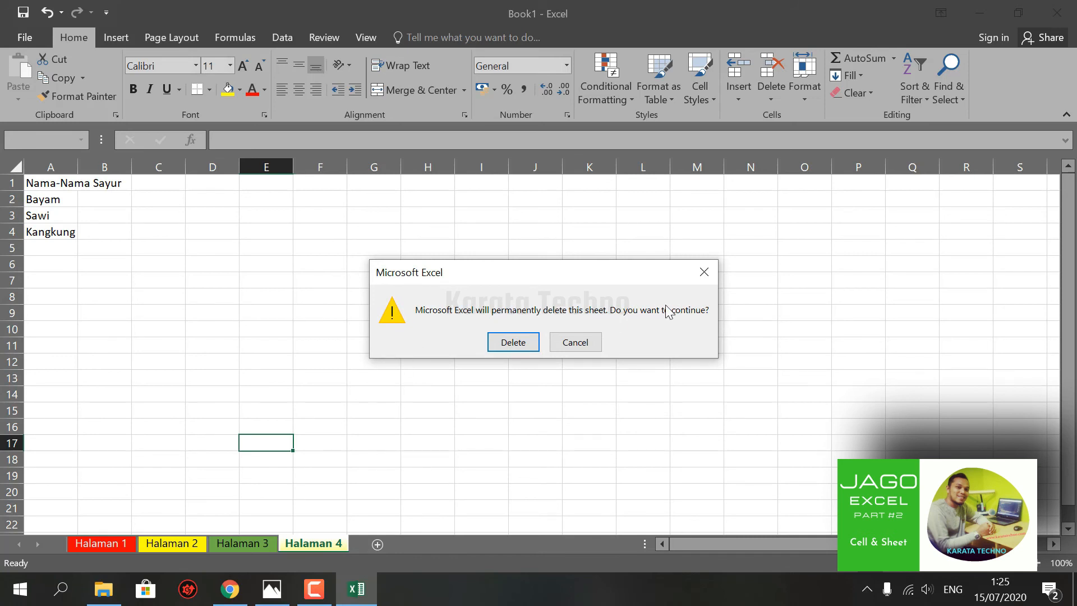
left_click(526, 344)
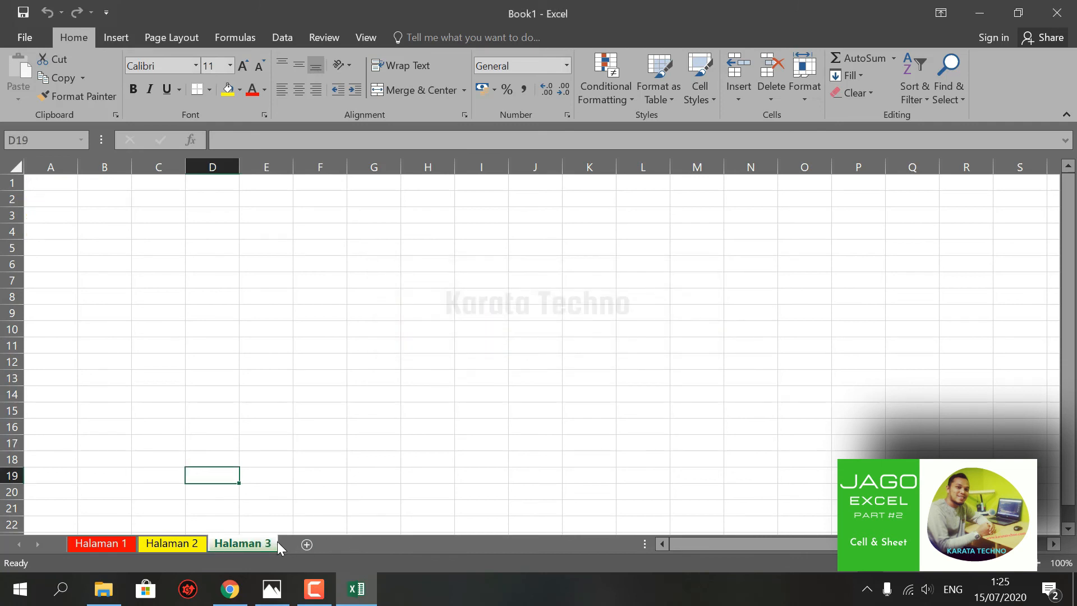
- Look through the sheets Halaman 1, Halaman 2 and Halaman 3 repeatedly, finishing on Halaman 2
left_click(190, 543)
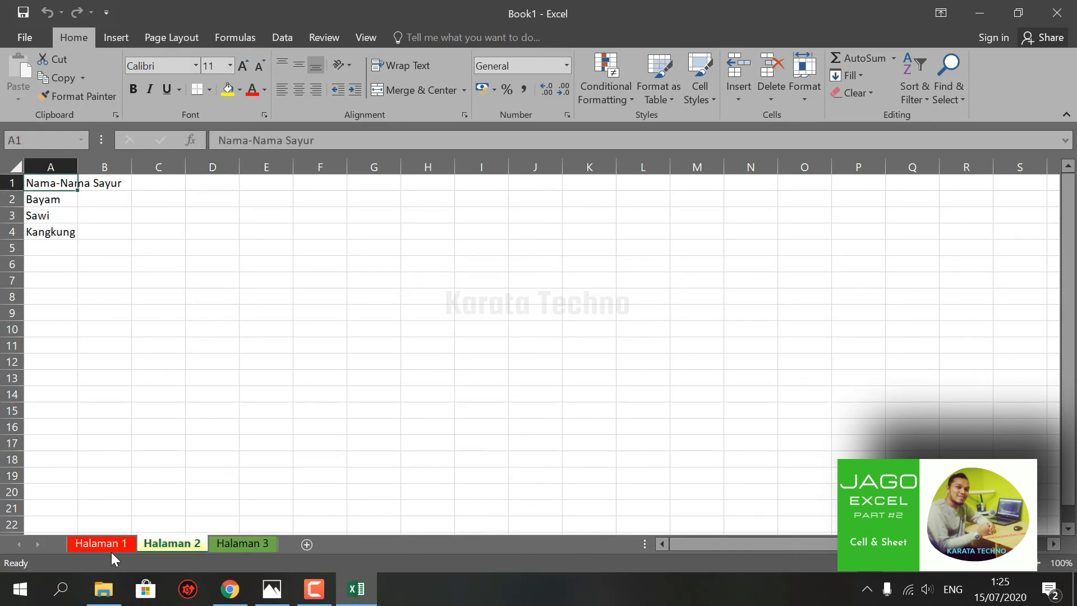
left_click(112, 543)
left_click(163, 542)
left_click(230, 543)
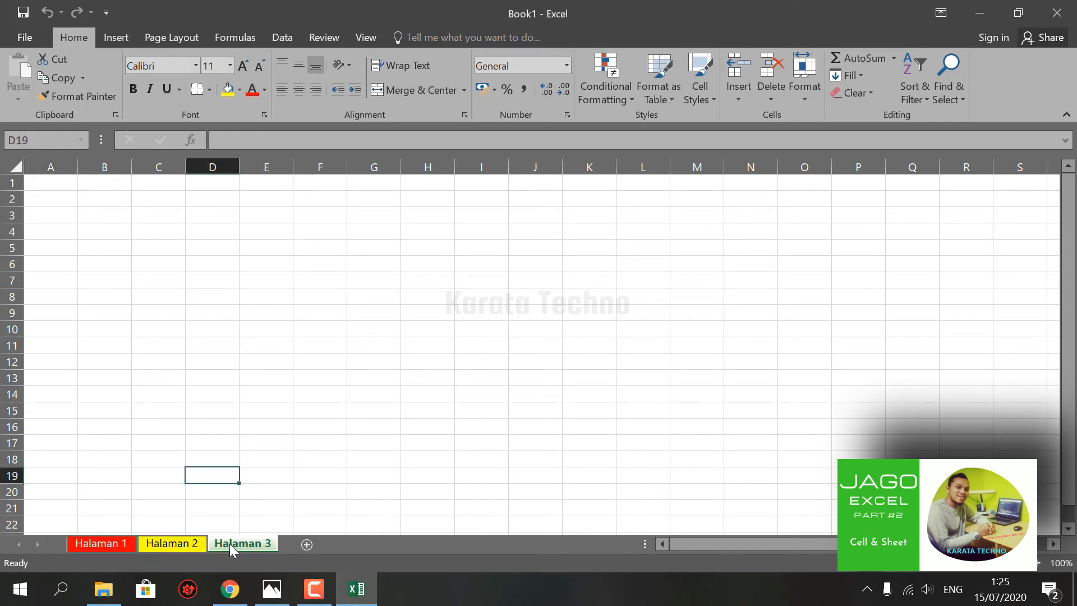
left_click(167, 541)
left_click(113, 544)
left_click(154, 540)
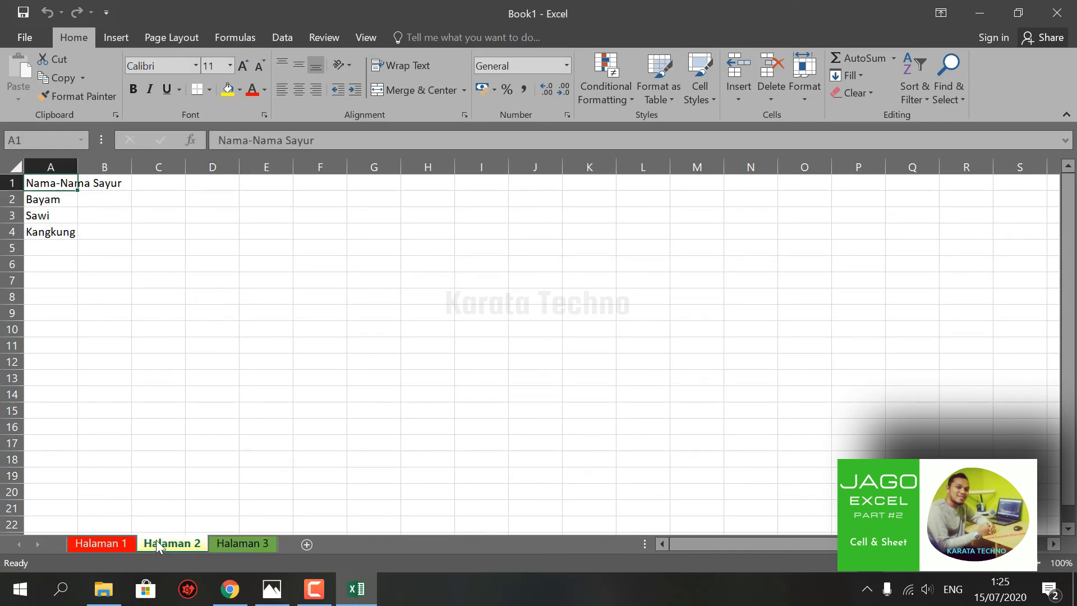
left_click(235, 541)
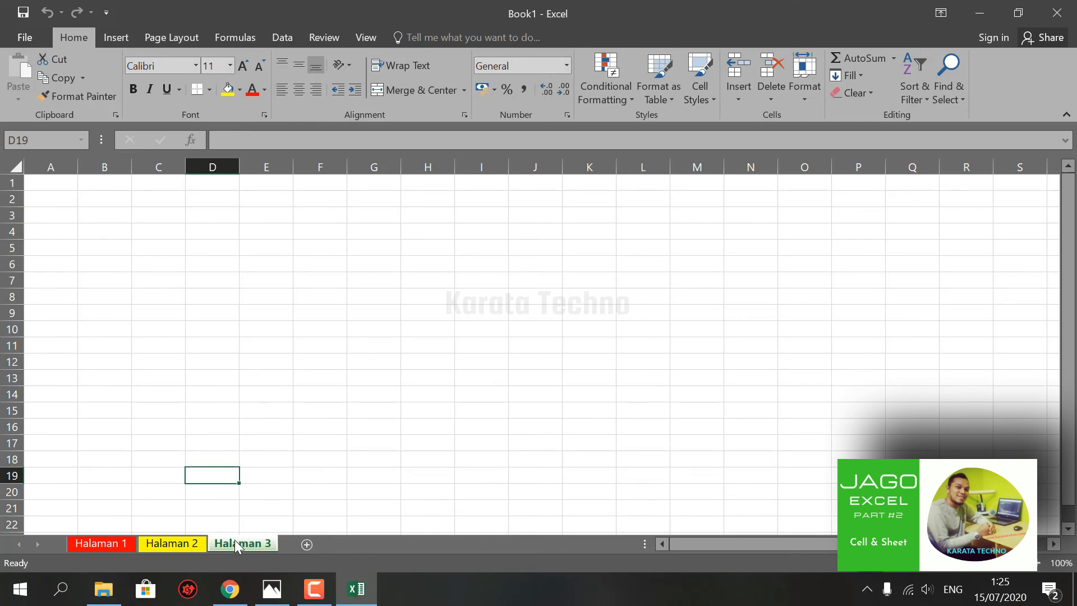
left_click(149, 544)
left_click(115, 544)
left_click(182, 543)
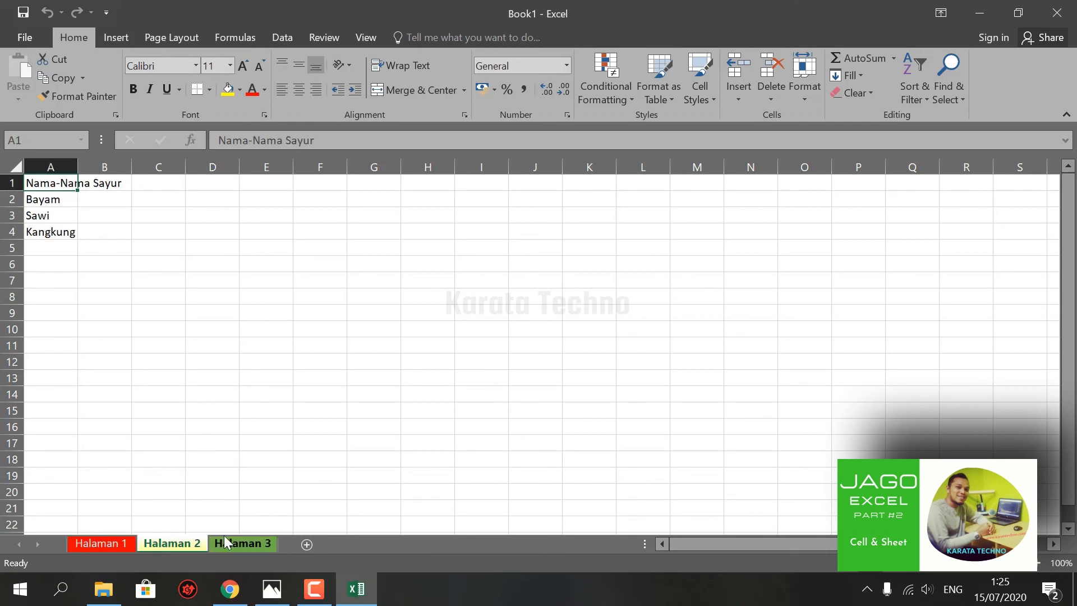
- Delete the empty sheet Halaman 3 from the workbook
left_click(232, 543)
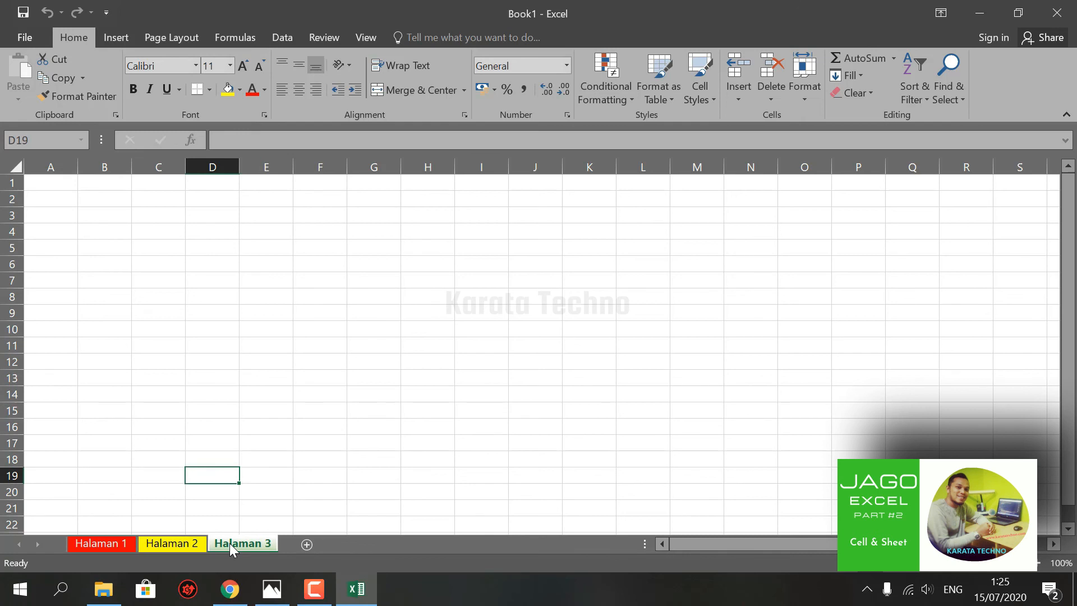
right_click(230, 543)
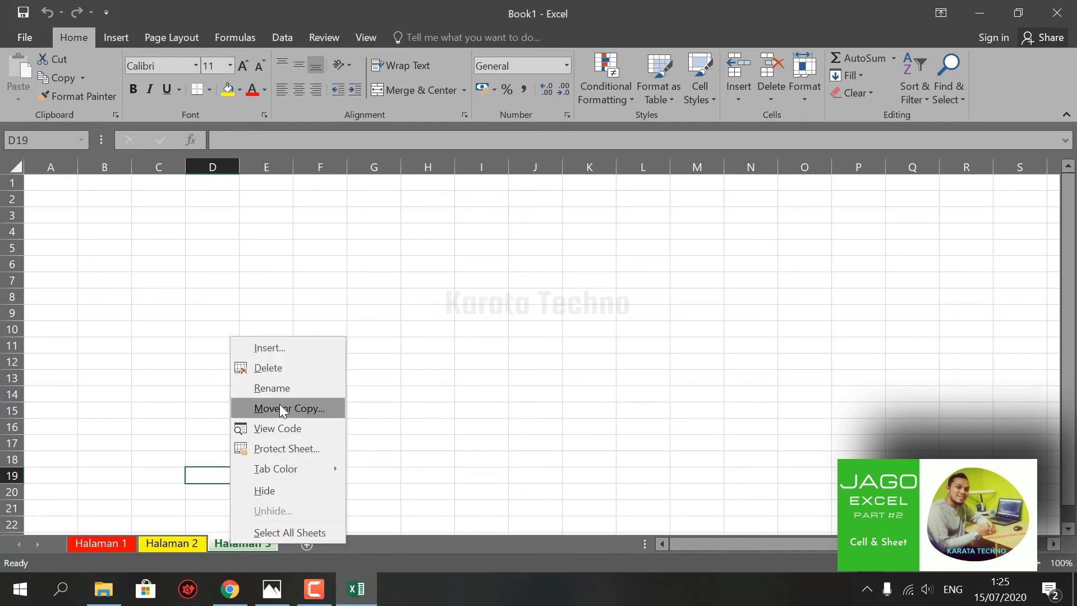
left_click(273, 368)
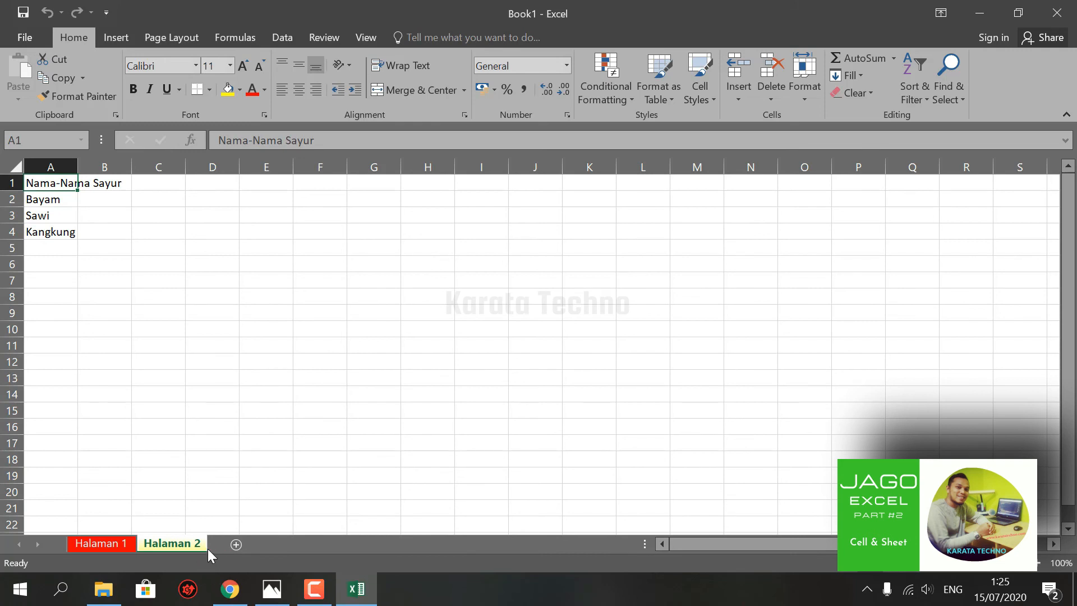
- Check the contents of Halaman 1 and Halaman 2 by switching between them, finishing on Halaman 1
left_click(120, 542)
left_click(160, 541)
left_click(163, 542)
left_click(121, 544)
left_click(120, 544)
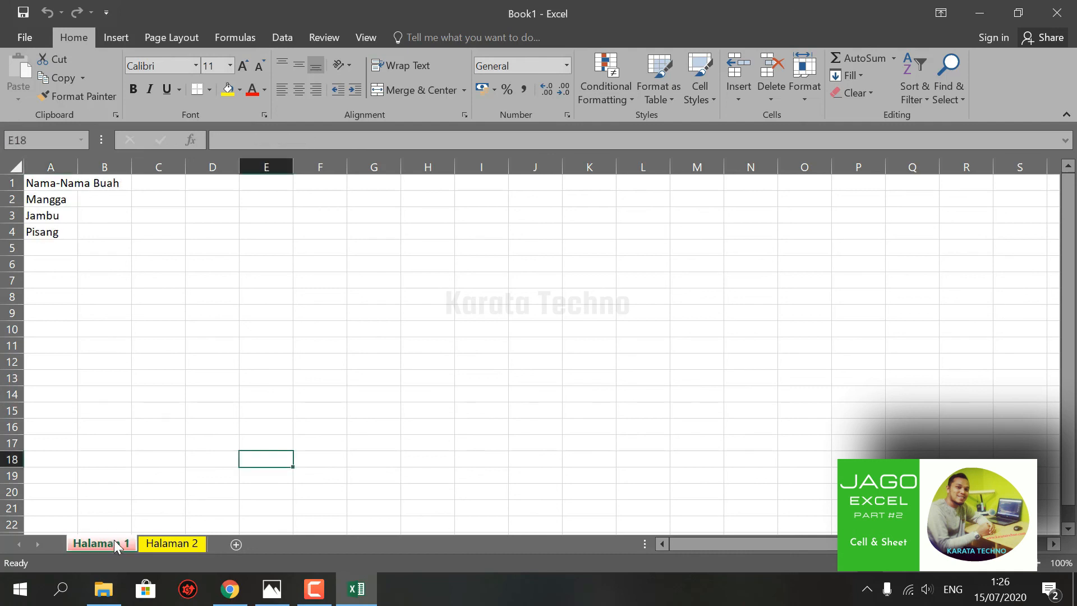
left_click(164, 548)
left_click(115, 547)
left_click(268, 476)
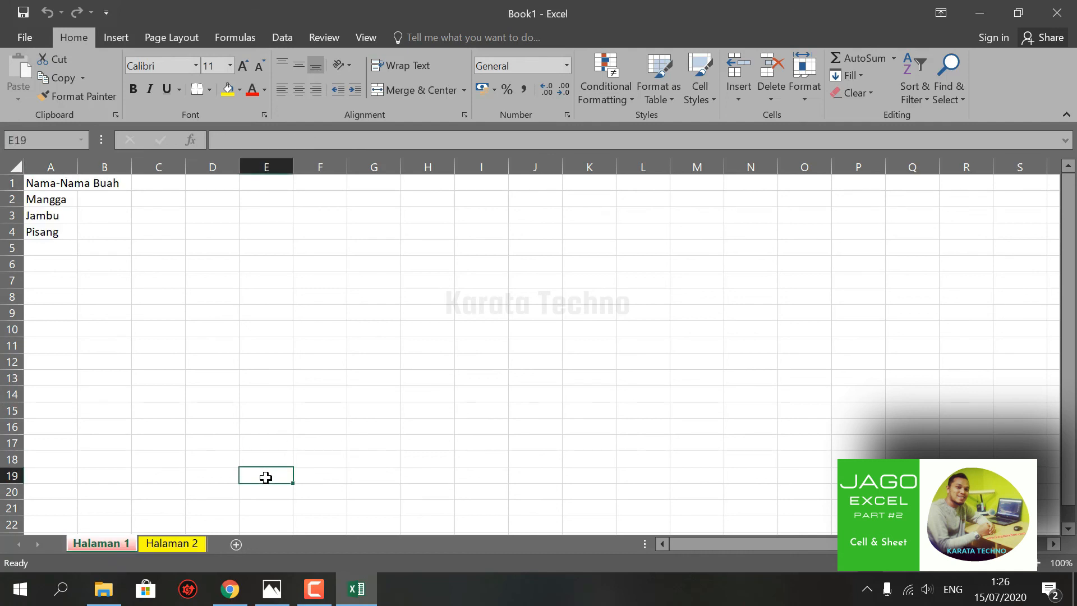
left_click(255, 459)
left_click(253, 447)
left_click(252, 456)
left_click(223, 461)
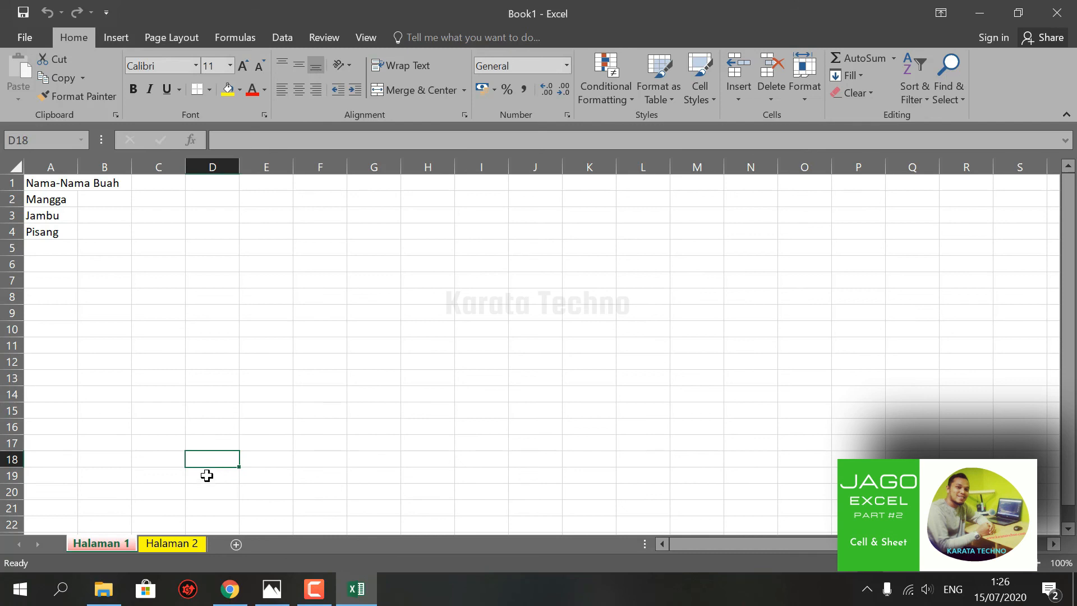